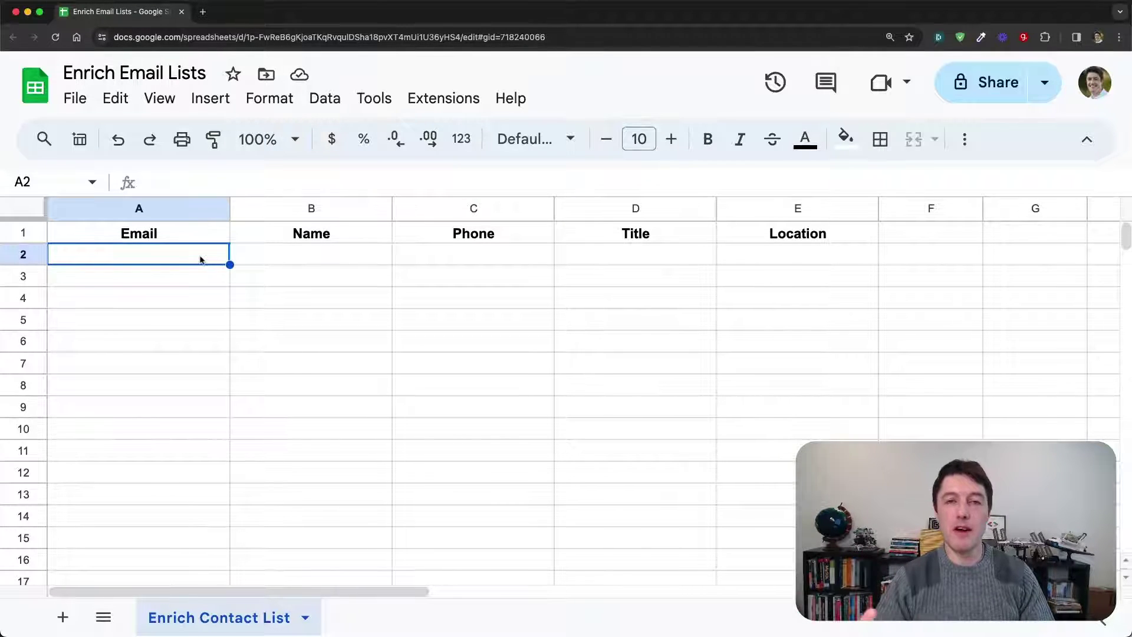
Paste the email addresses into A2:A12 and convert them to people chips.
key("super+v")
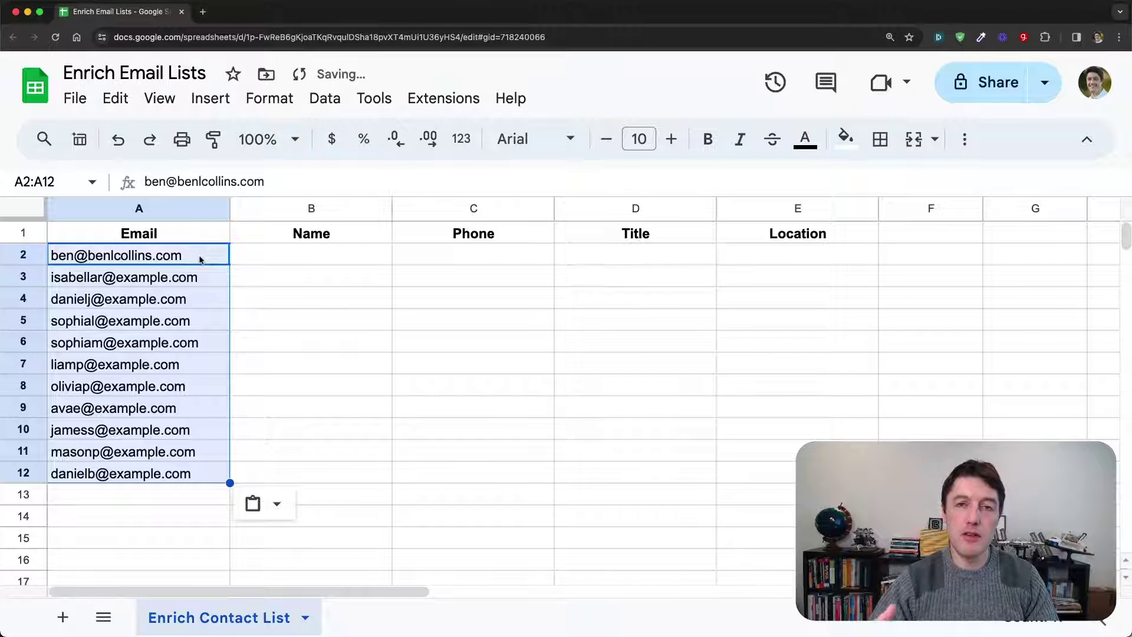
right_click(217, 447)
scroll(404, 435, "down", 3)
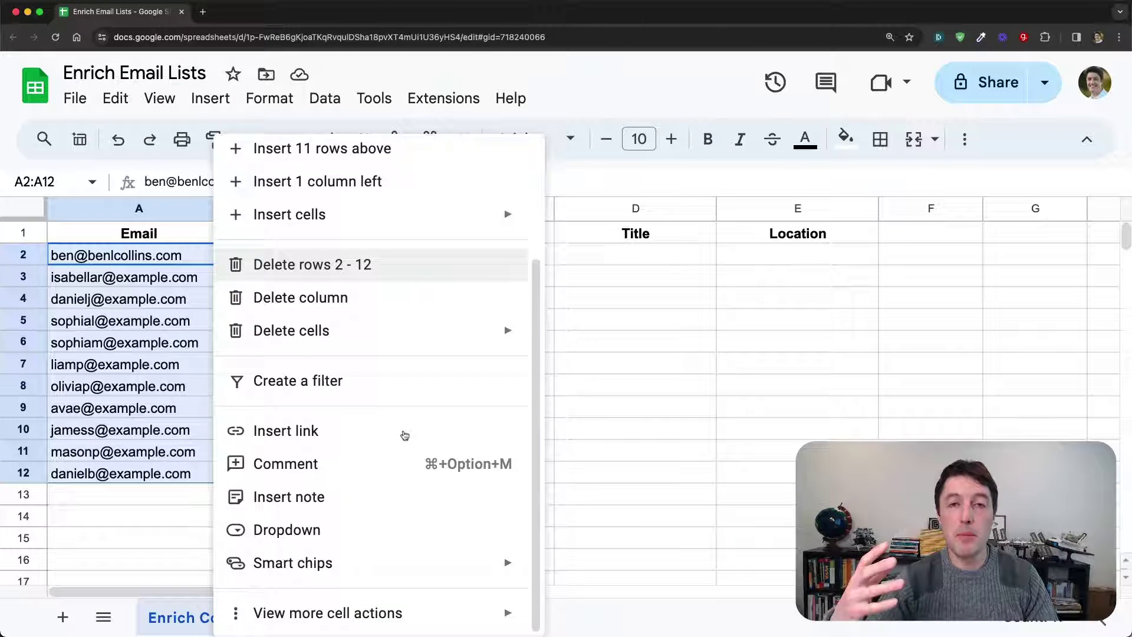
mouse_move(454, 560)
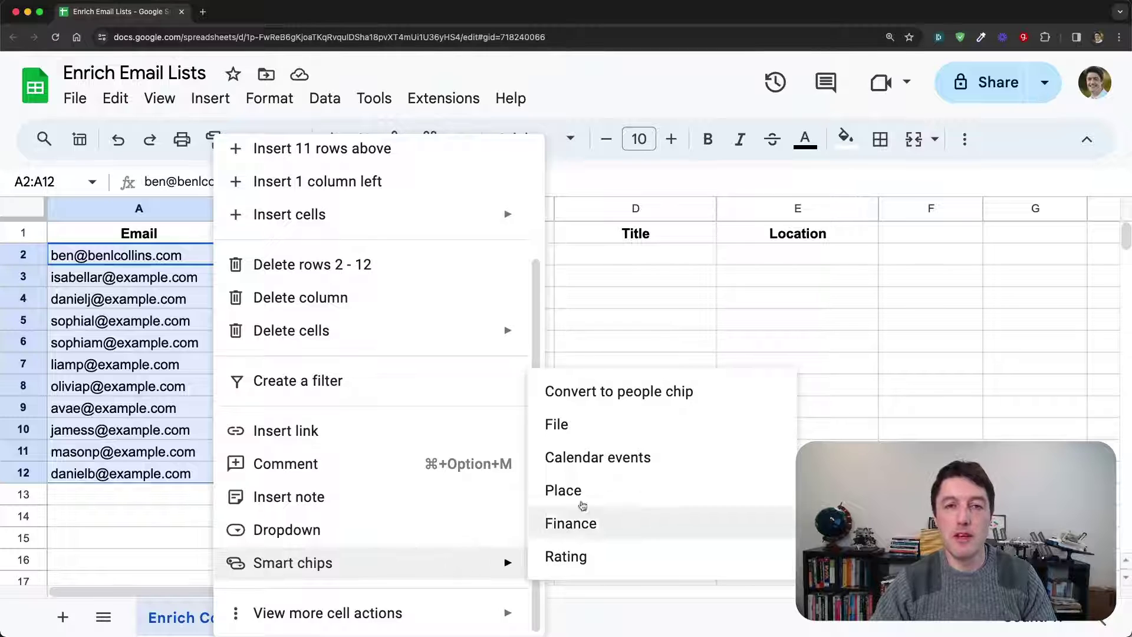
left_click(710, 391)
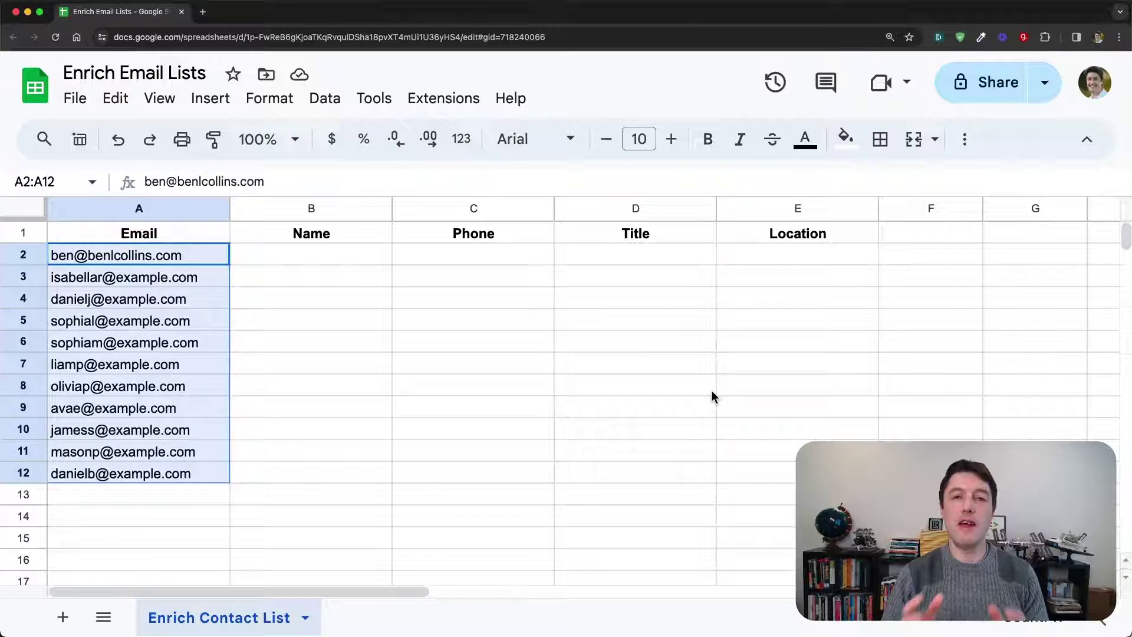
Enter array formulas =A2:A12.name in B2 and =A2:A12.phone in C2.
left_click(377, 259)
type("=A2")
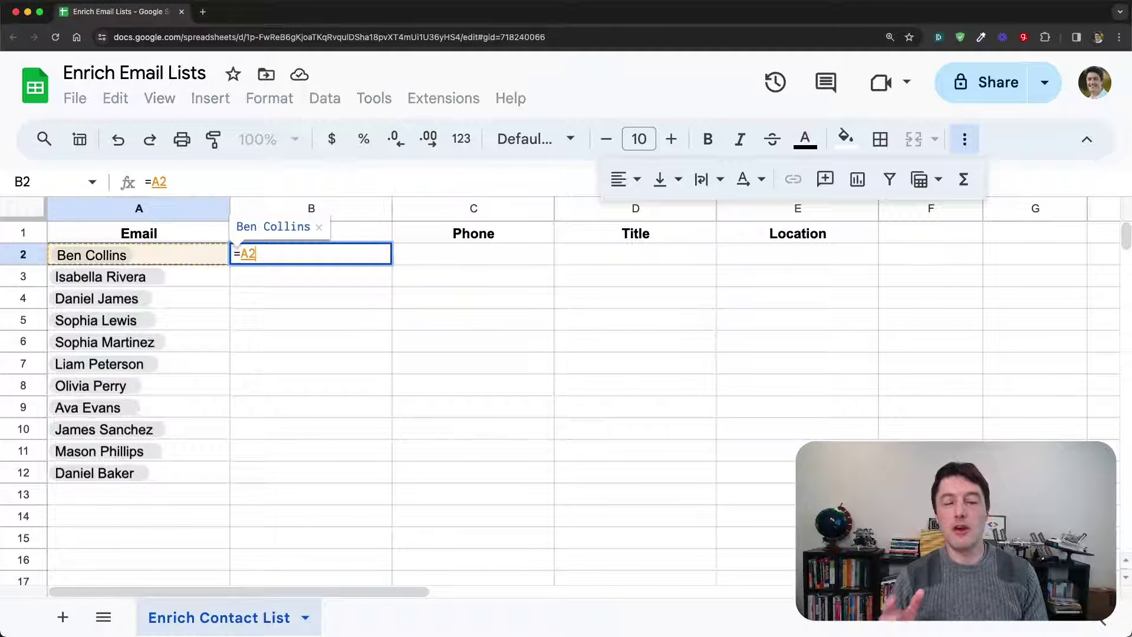
type(":A12.")
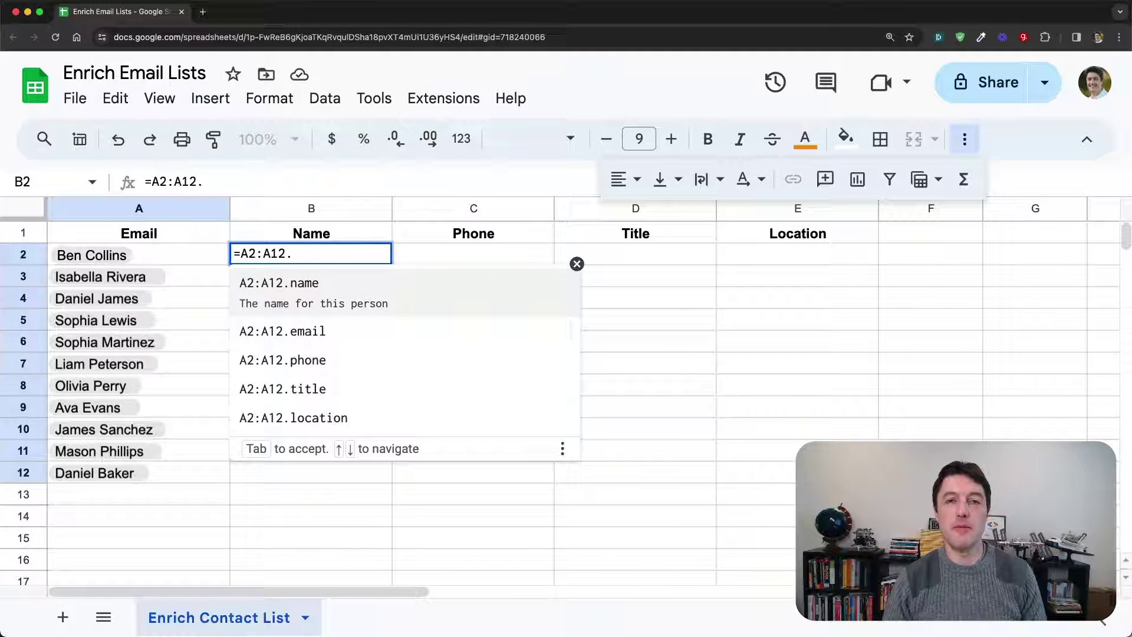
type("name")
key("Return")
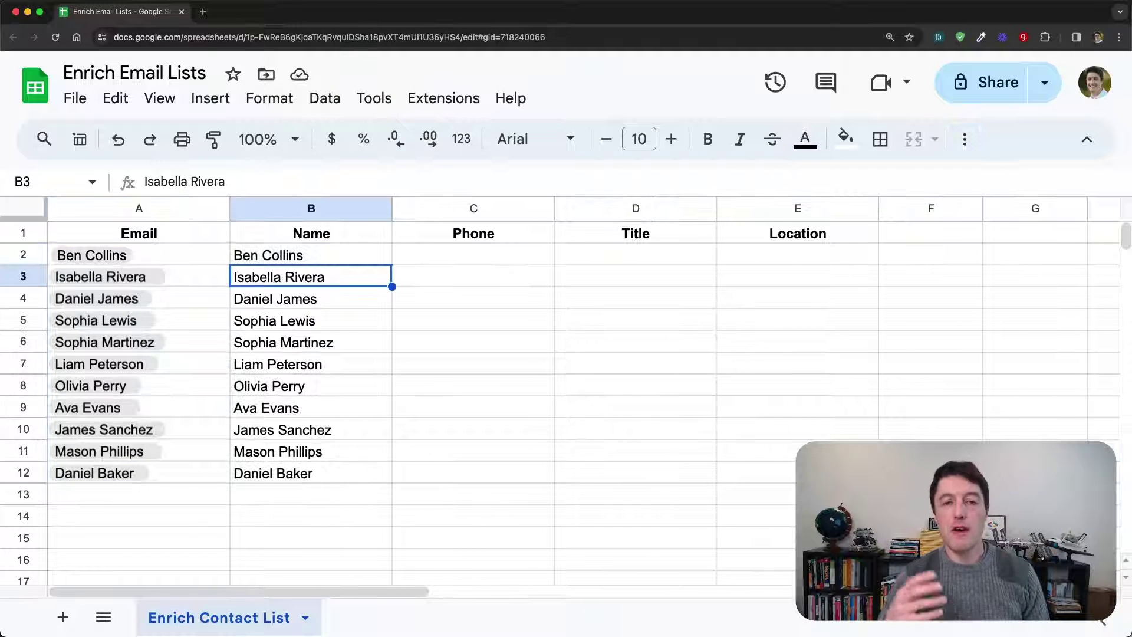
left_click(473, 254)
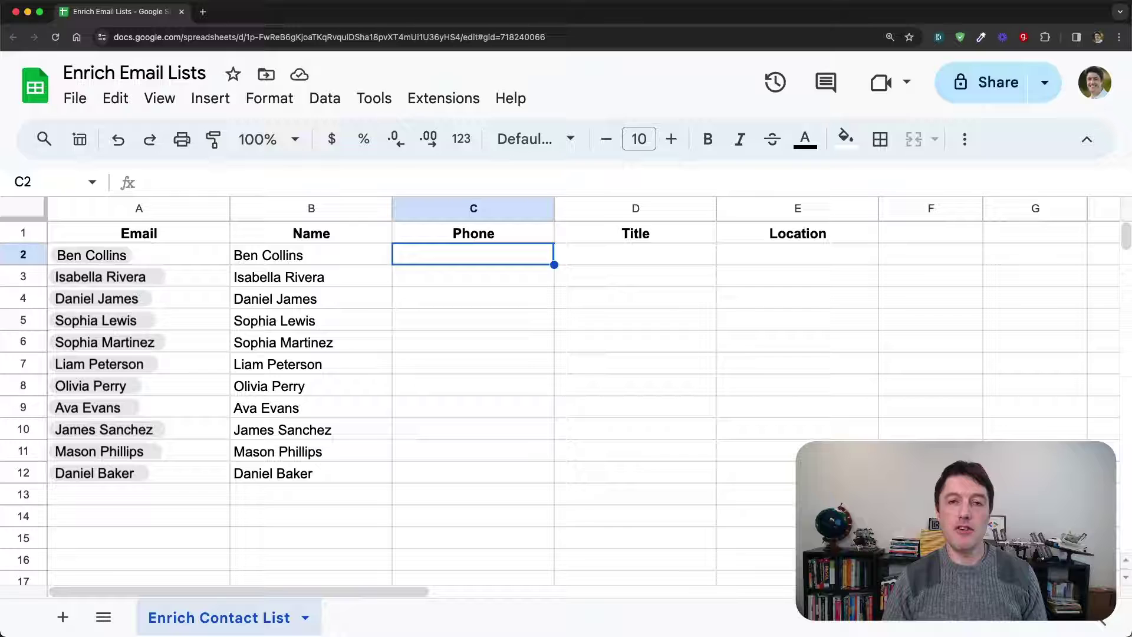
type("=A2")
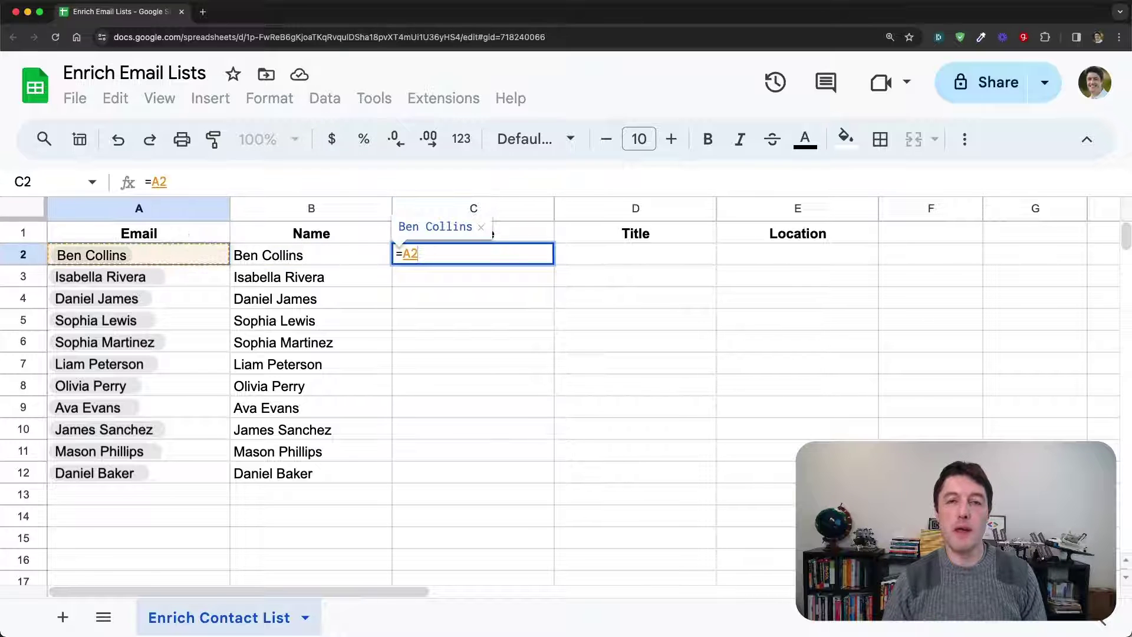
type(":A12.ph")
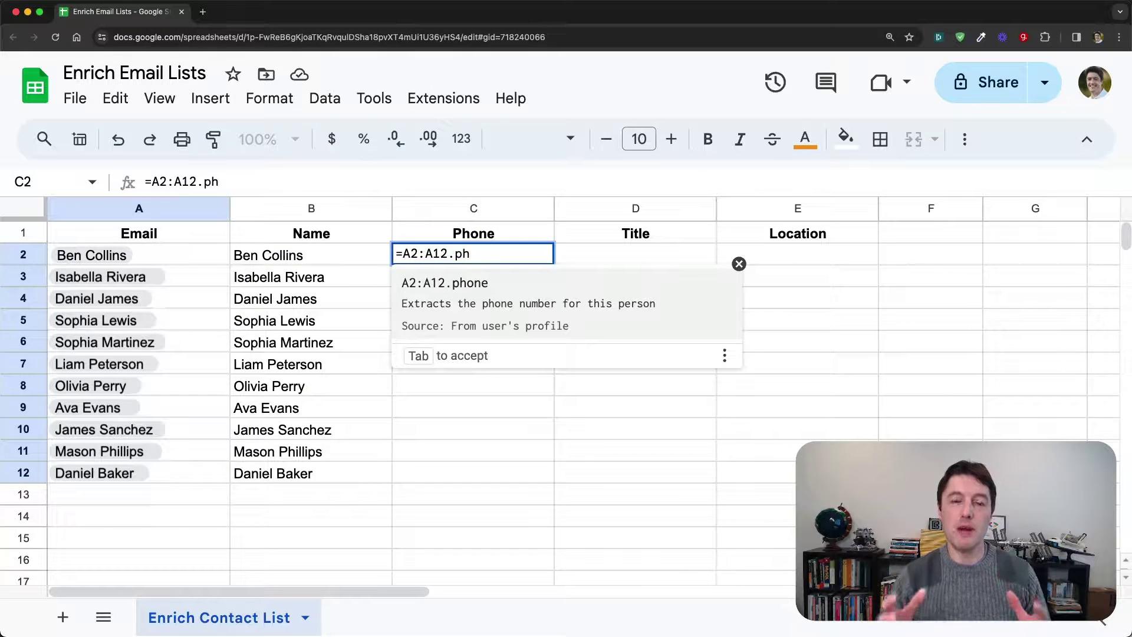
key("Tab")
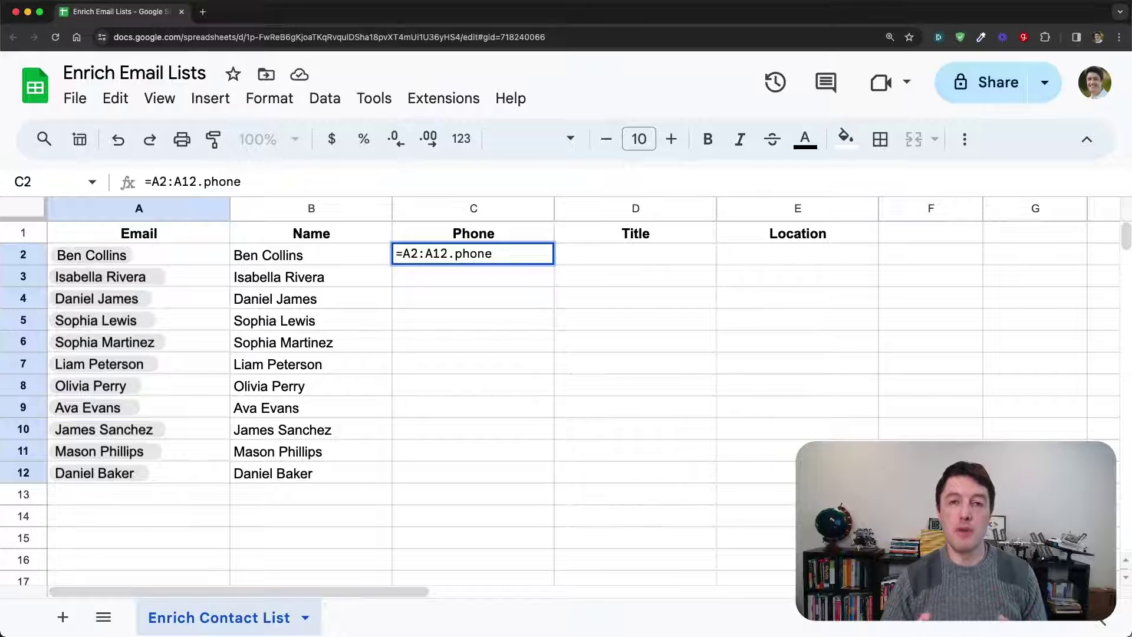
key("Return")
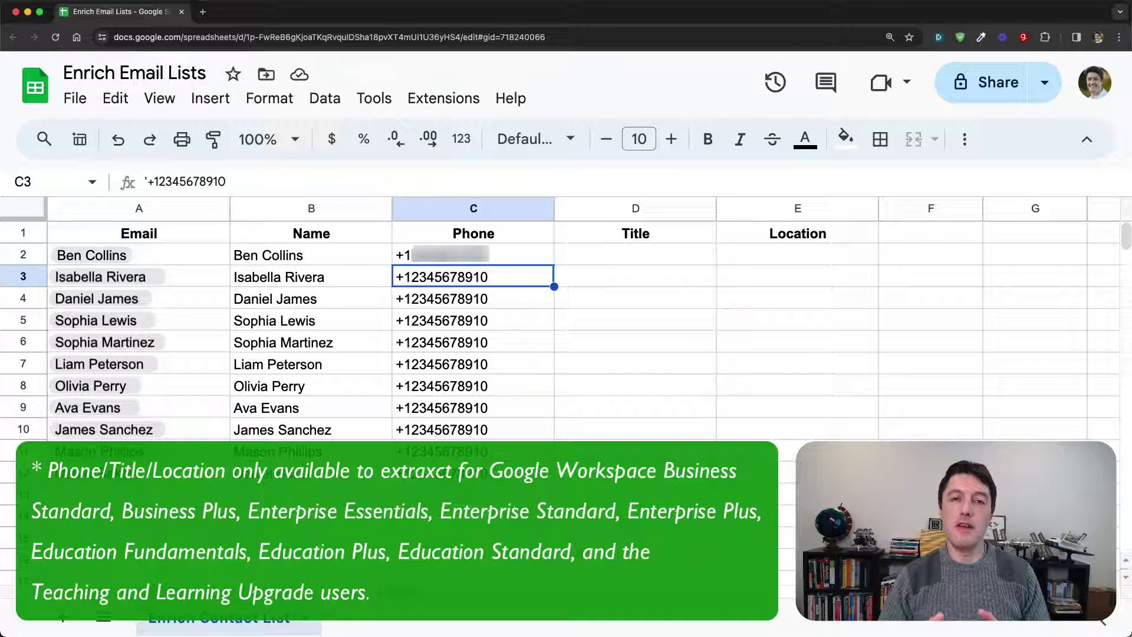
Enter =a2:a12.title in D2 to fill the job titles.
left_click(635, 254)
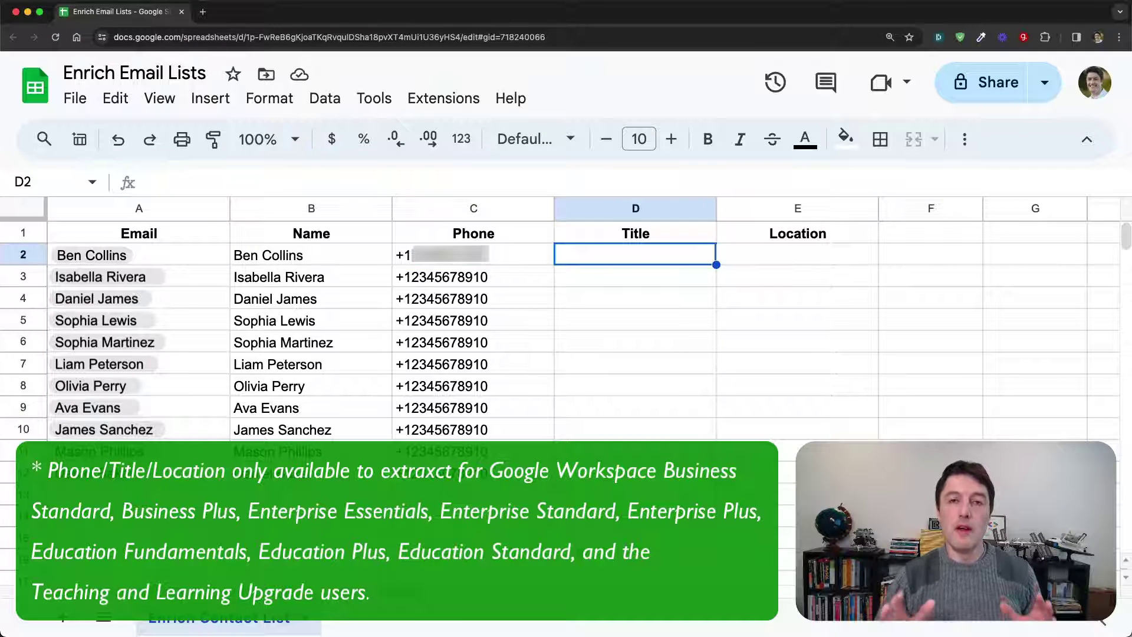
type("=a2:a")
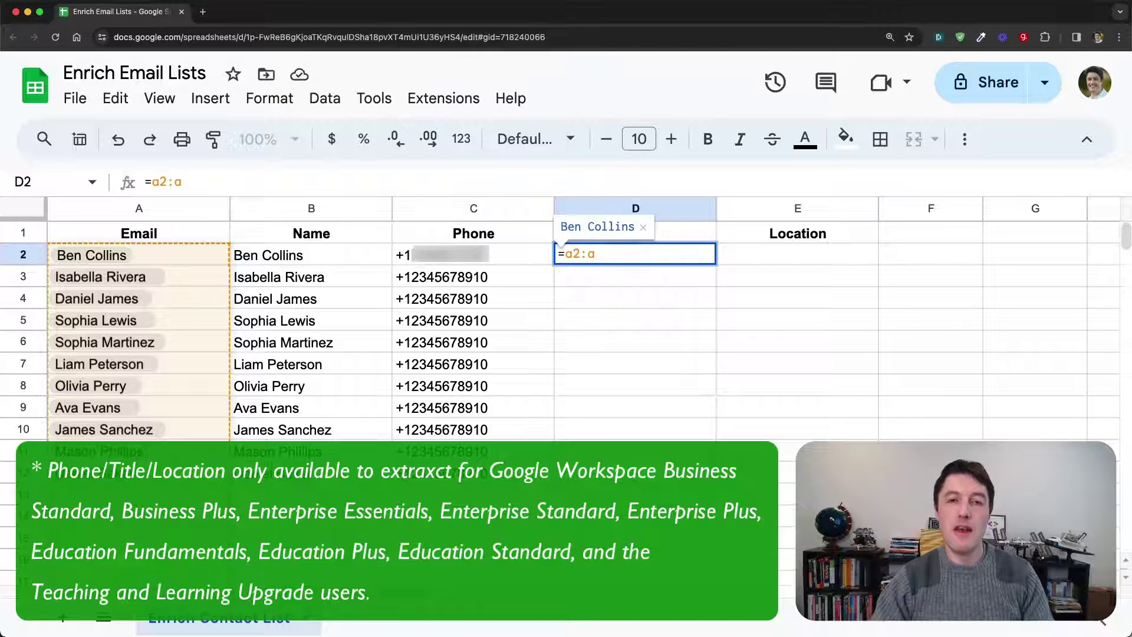
type("12")
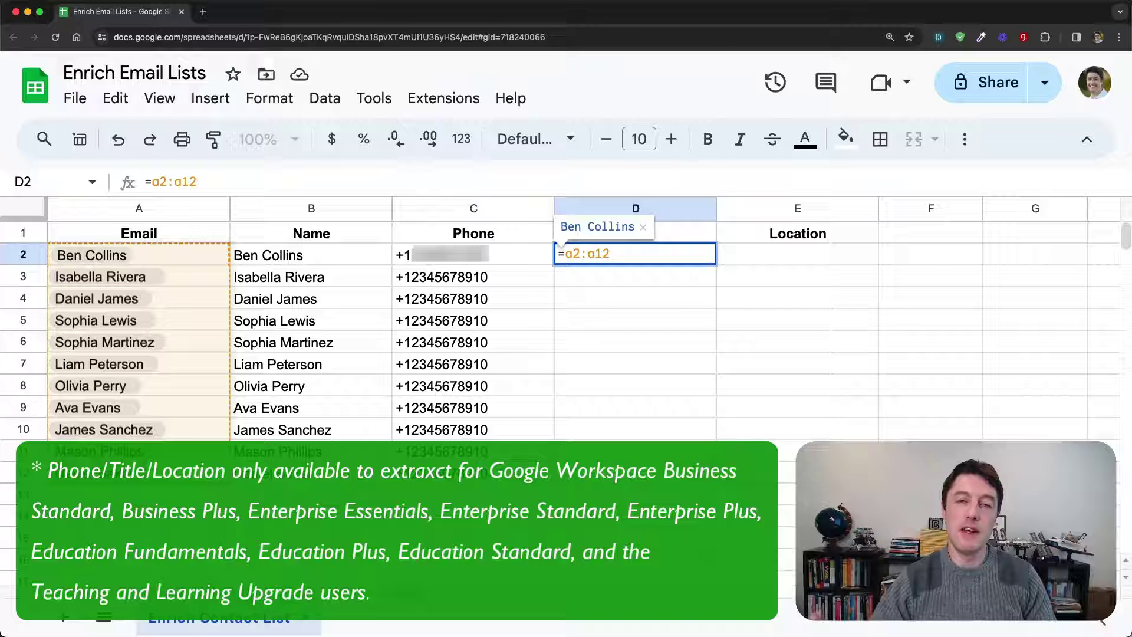
type(".title")
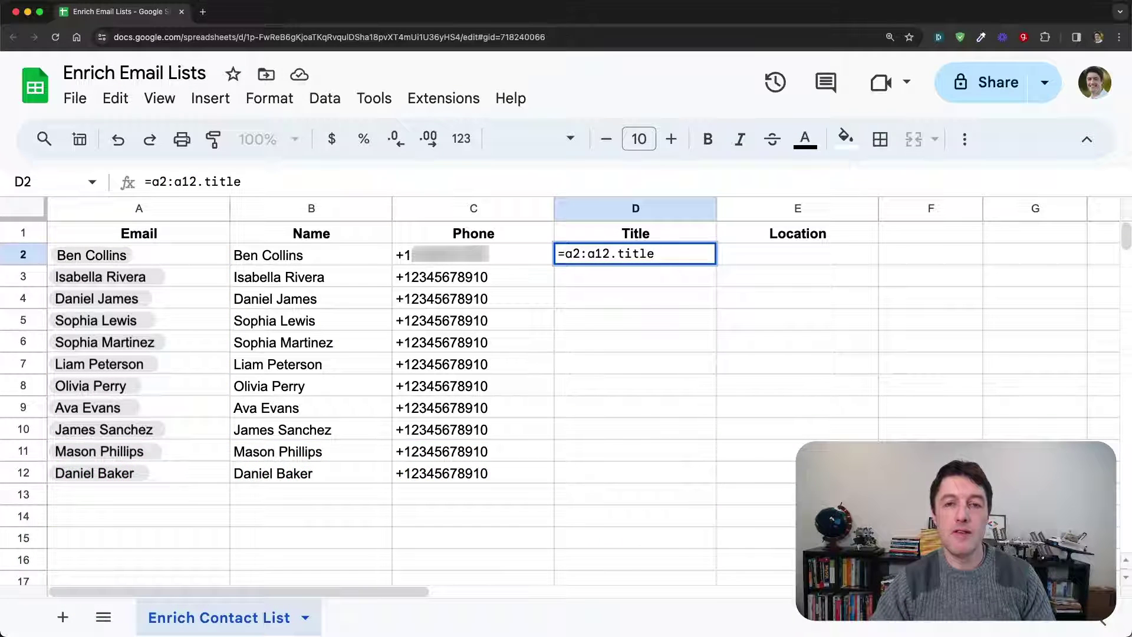
key("Return")
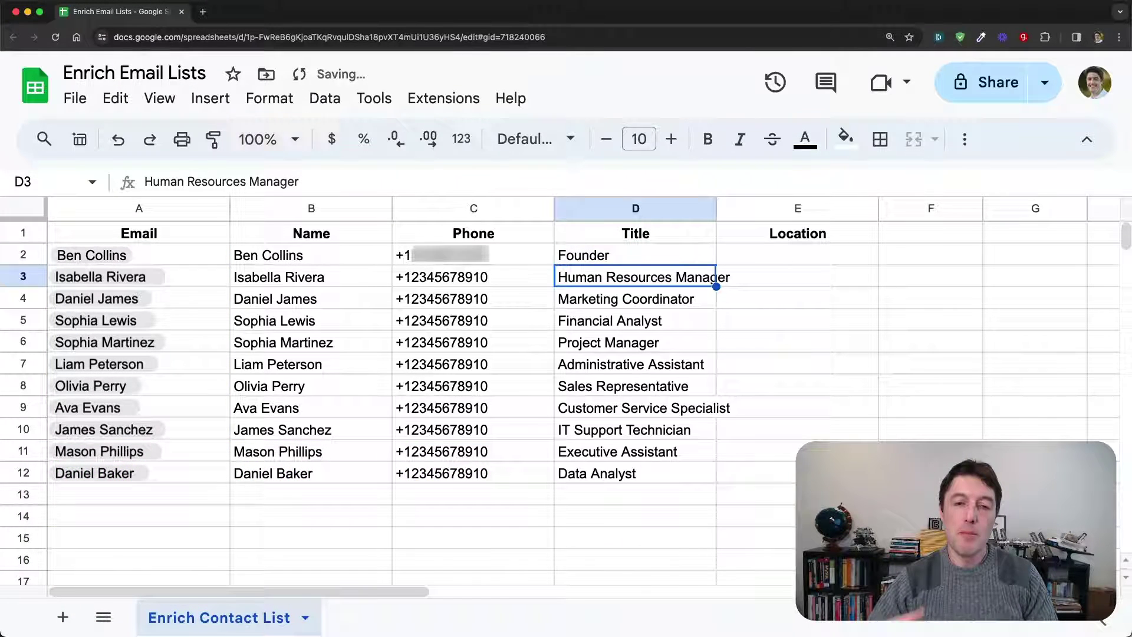
Enter =A2:A12.location in E2 to fill the office locations.
left_click(797, 275)
left_click(797, 254)
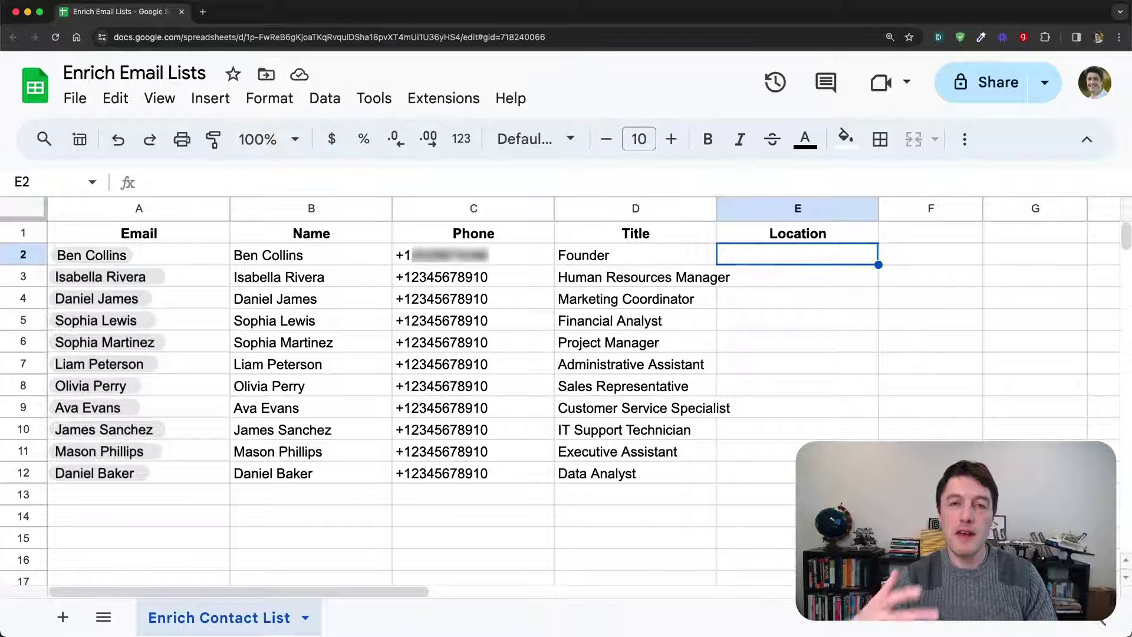
type("=")
left_click(635, 255)
left_click_drag(91, 254, 95, 473)
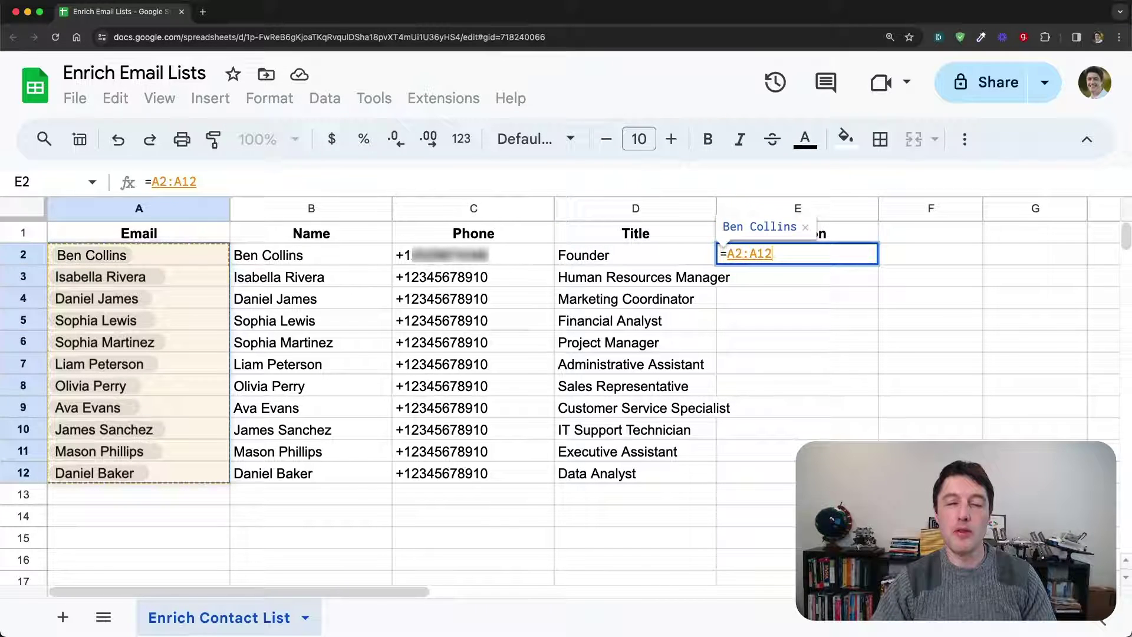
type(".loca")
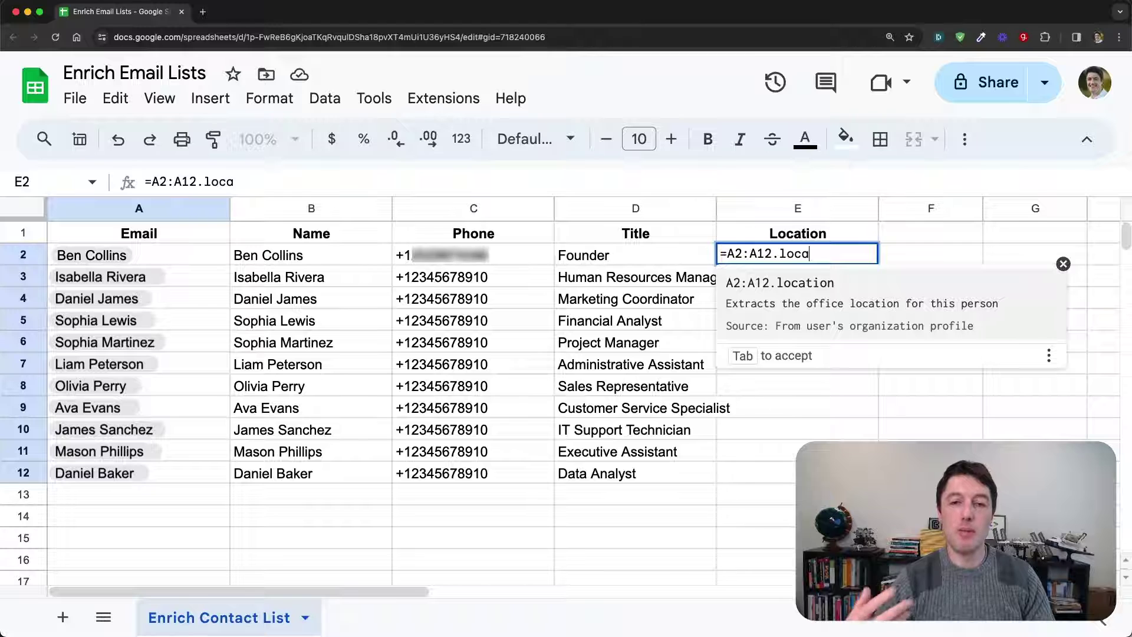
key("Tab")
key("Return")
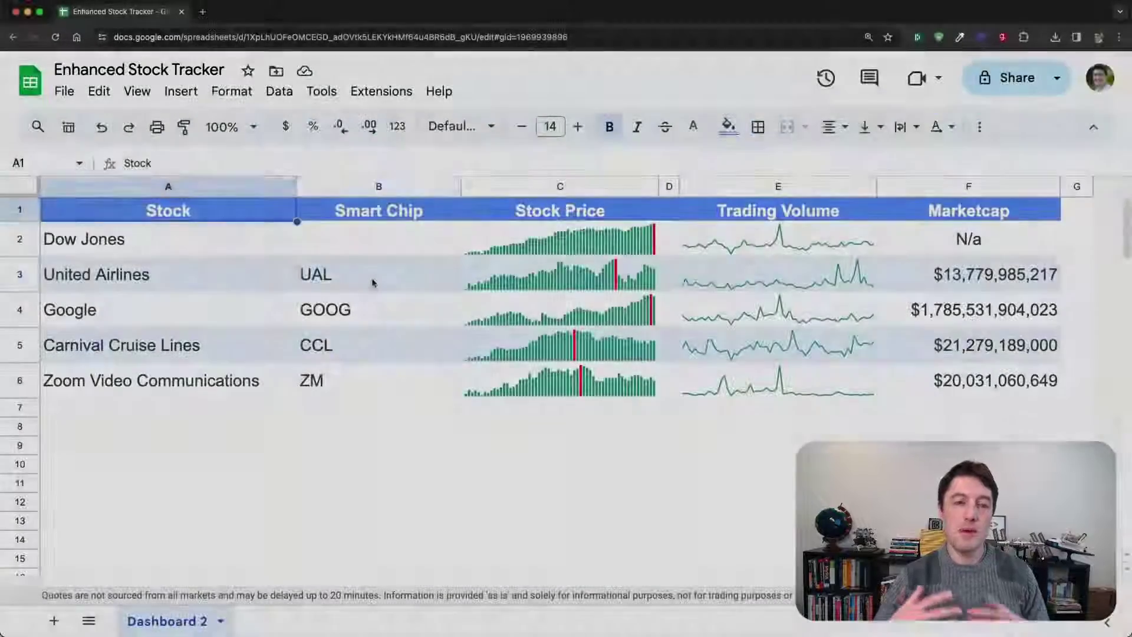
Convert tickers UAL, GOOG, CCL and ZM in B3:B6 to Finance chips and view their quote cards.
left_click_drag(373, 281, 369, 386)
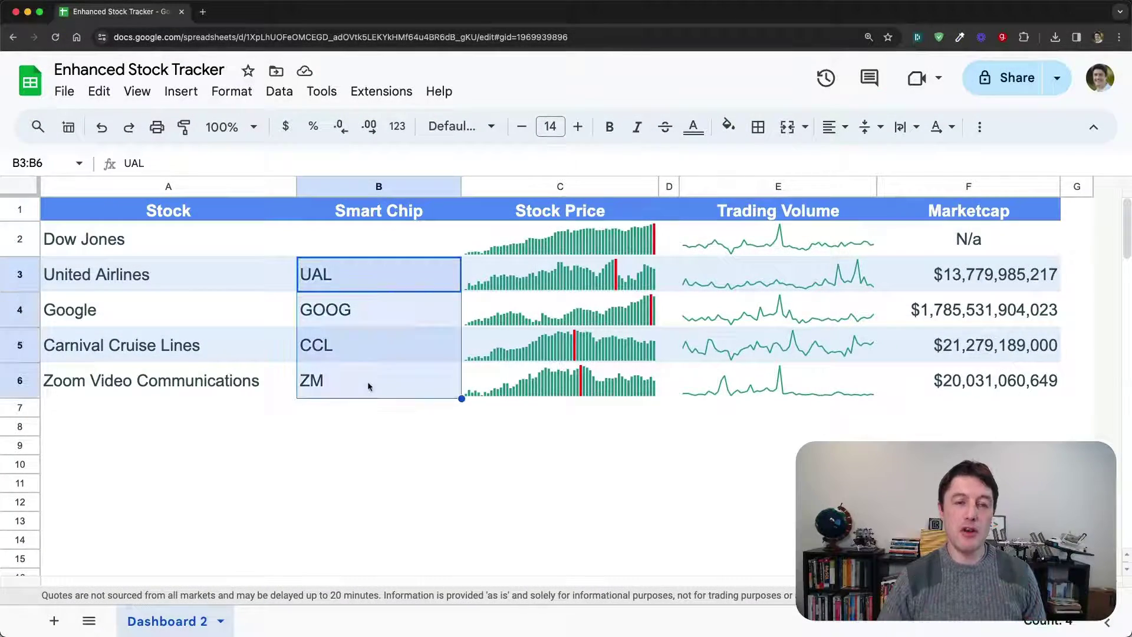
right_click(377, 275)
scroll(524, 366, "down", 2)
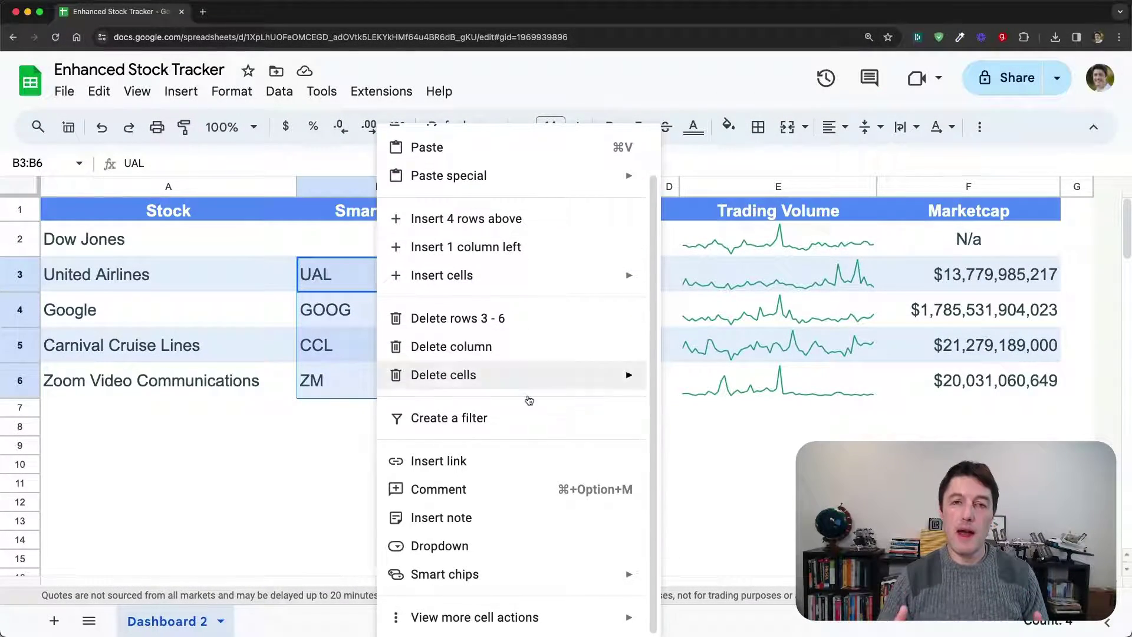
mouse_move(546, 571)
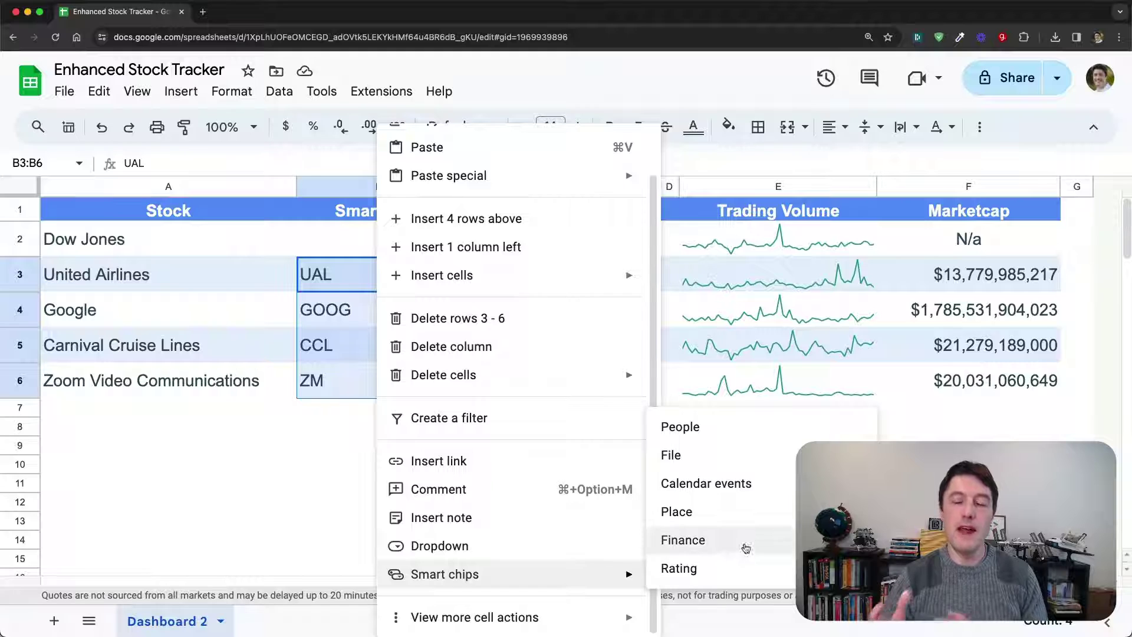
left_click(763, 535)
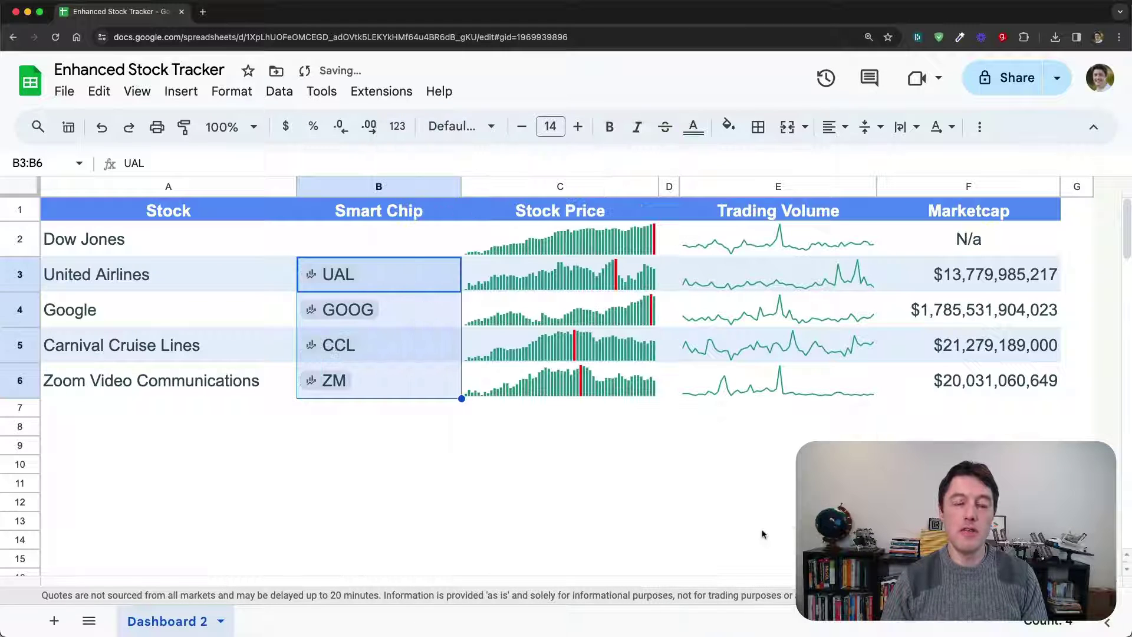
left_click(494, 472)
mouse_move(344, 275)
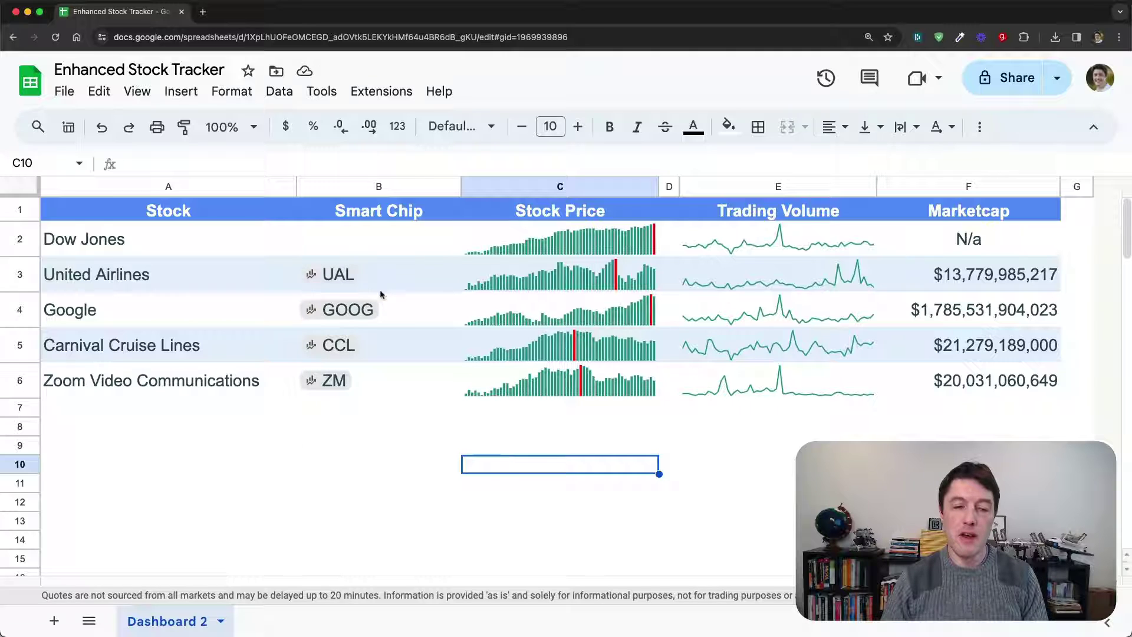
mouse_move(362, 310)
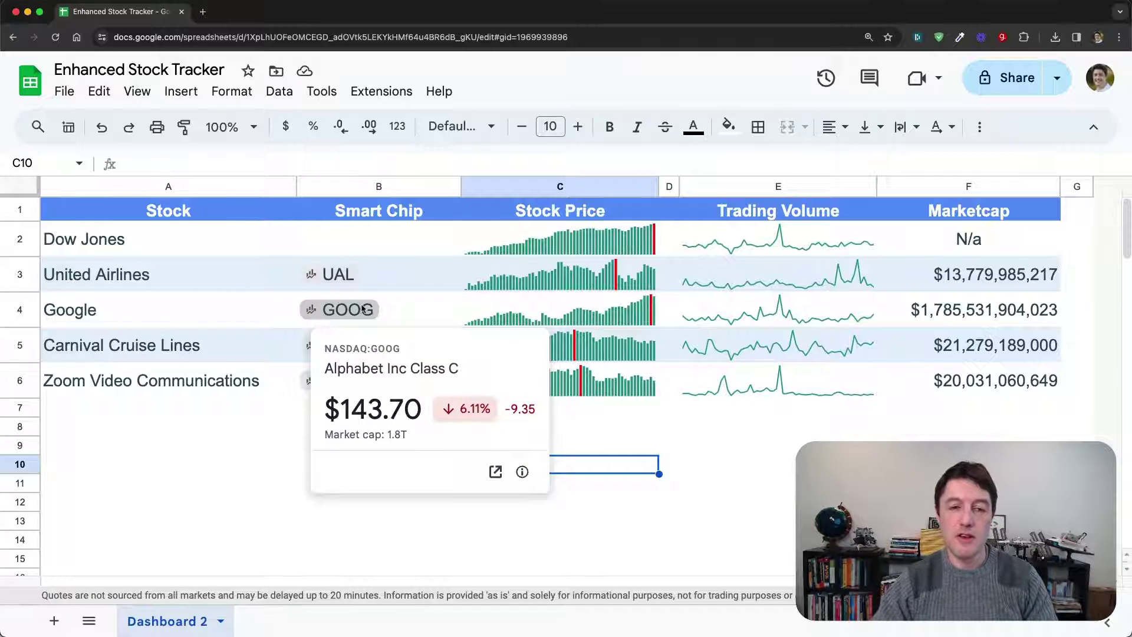
mouse_move(348, 340)
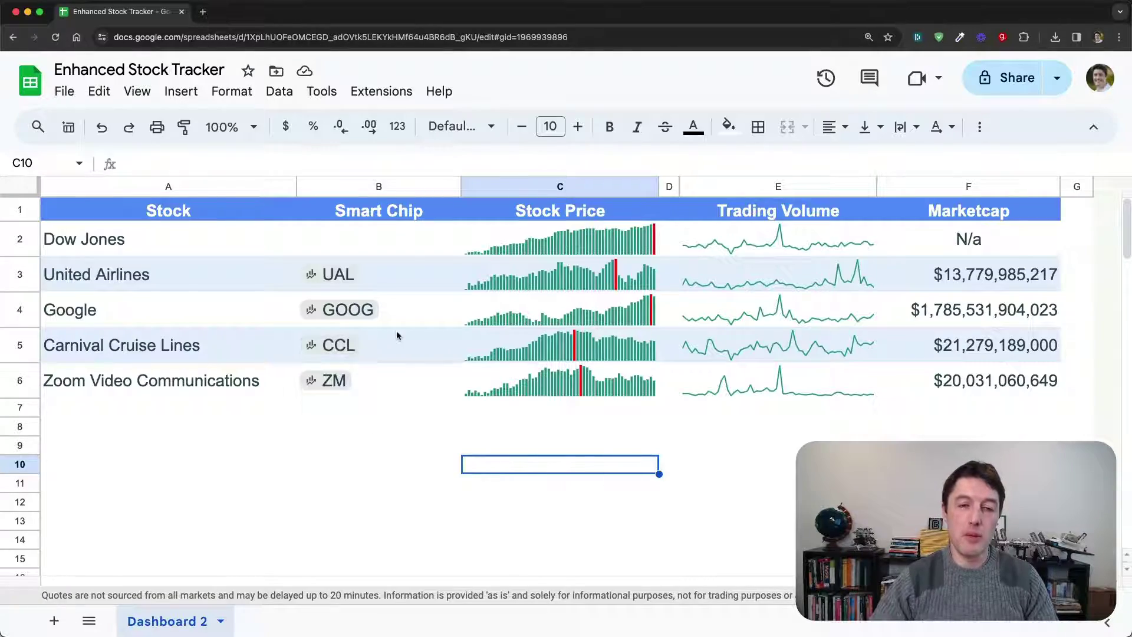
Insert a 1 Apple Park Way place chip in D2 and Smart Fill place chips down column D.
mouse_move(349, 381)
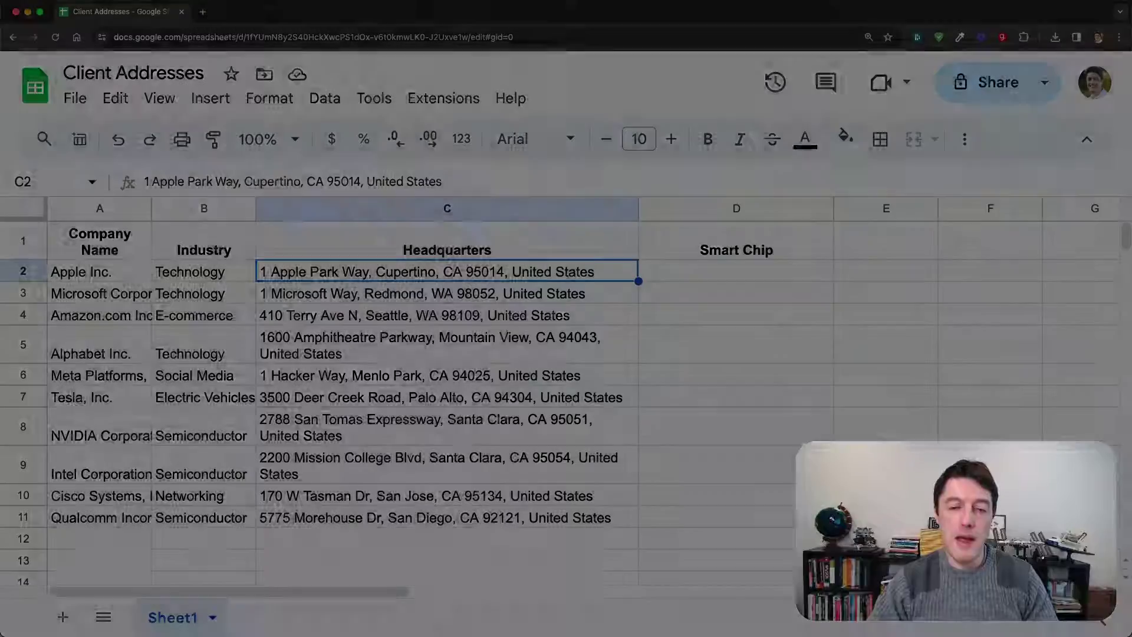
key("ctrl+c")
left_click(736, 271)
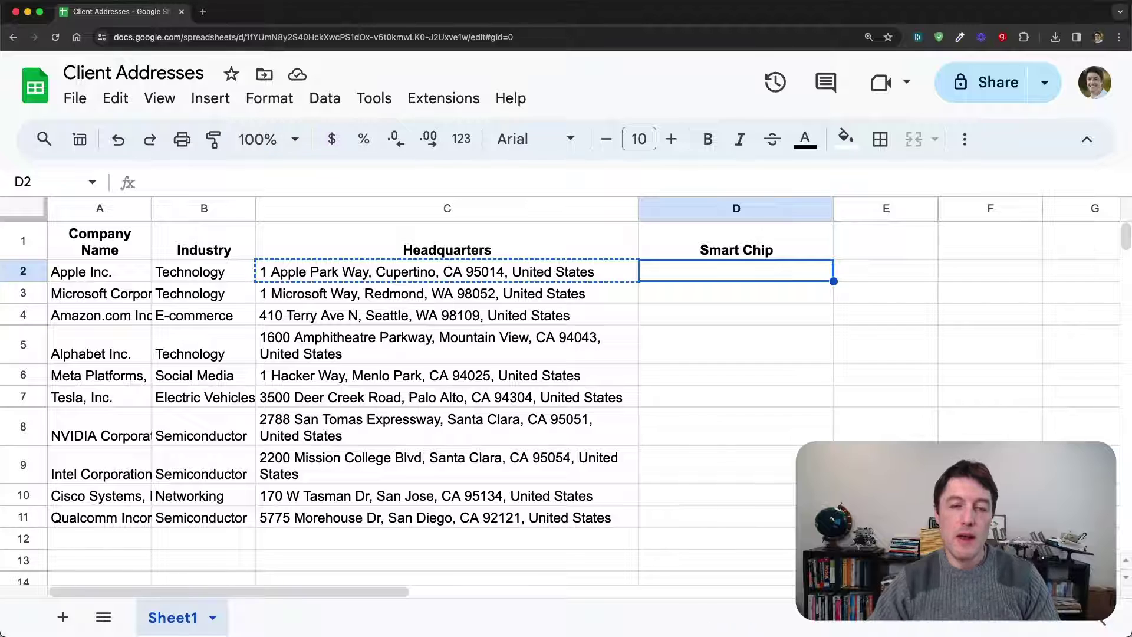
type("@")
key("ctrl+v")
key("Down")
key("Down")
key("Down")
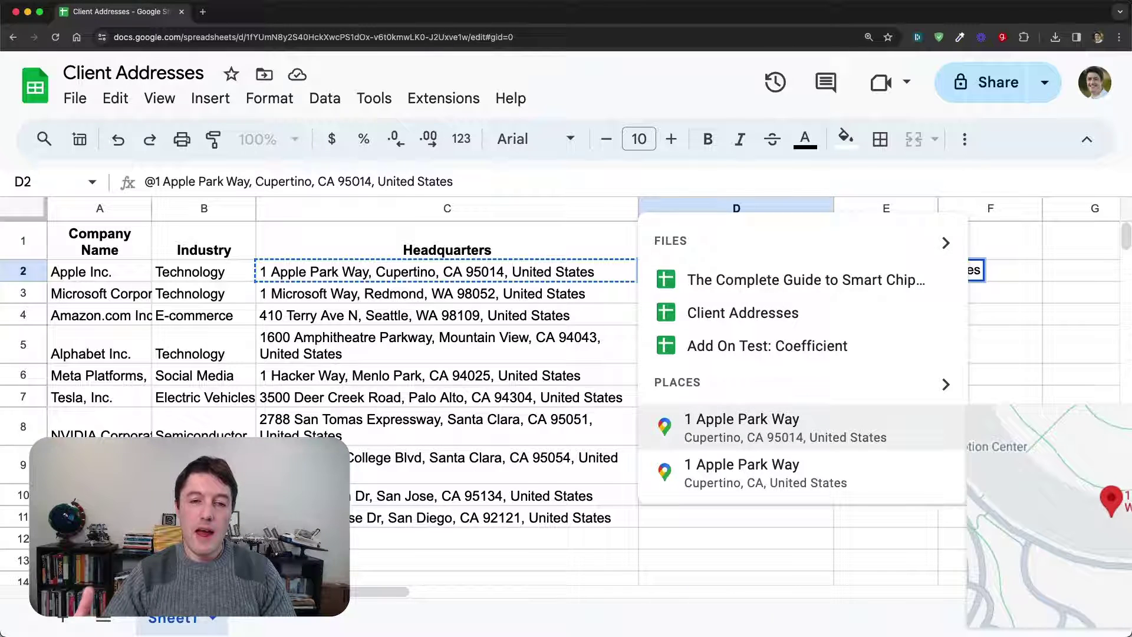
key("Return")
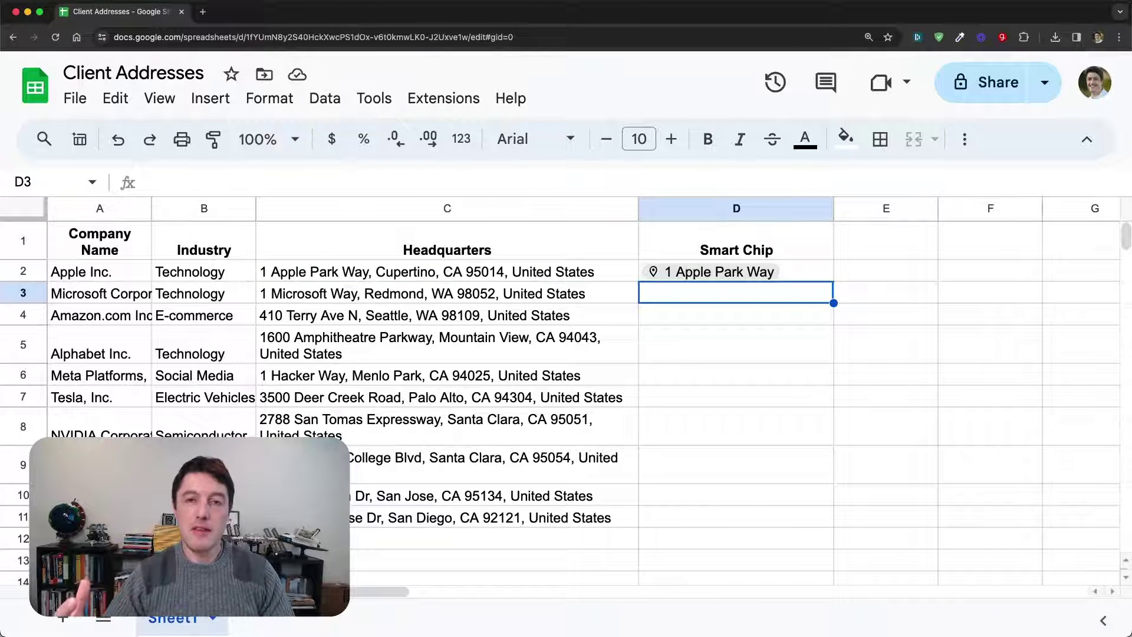
key("ctrl+Return")
left_click(737, 293)
View Apple Park's location in the Maps side panel, then close it.
key("Up")
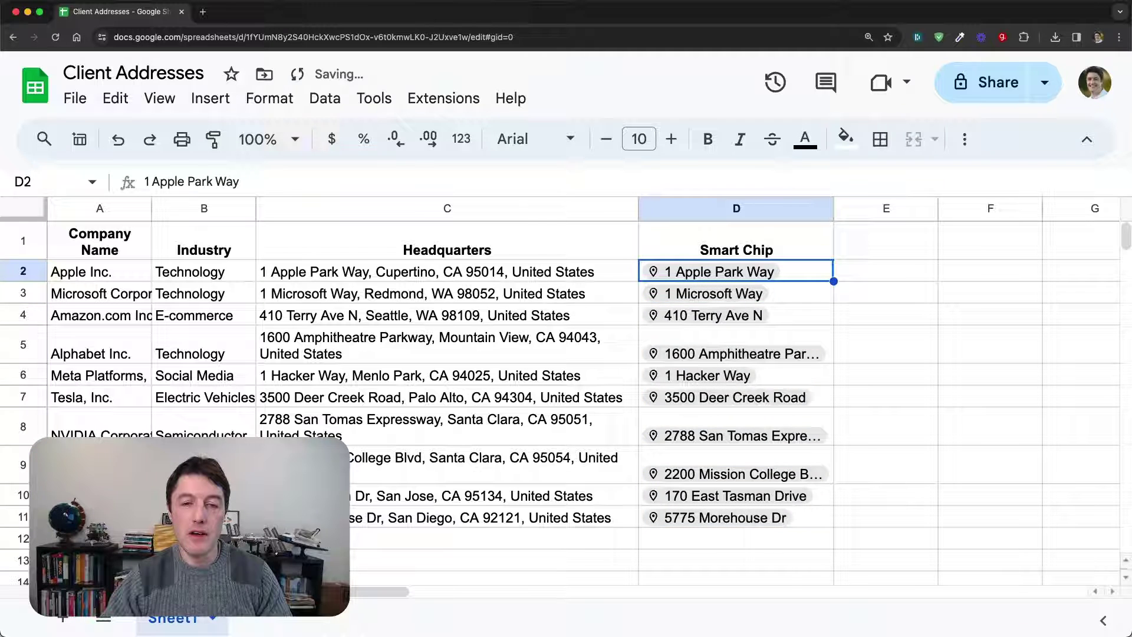
mouse_move(777, 272)
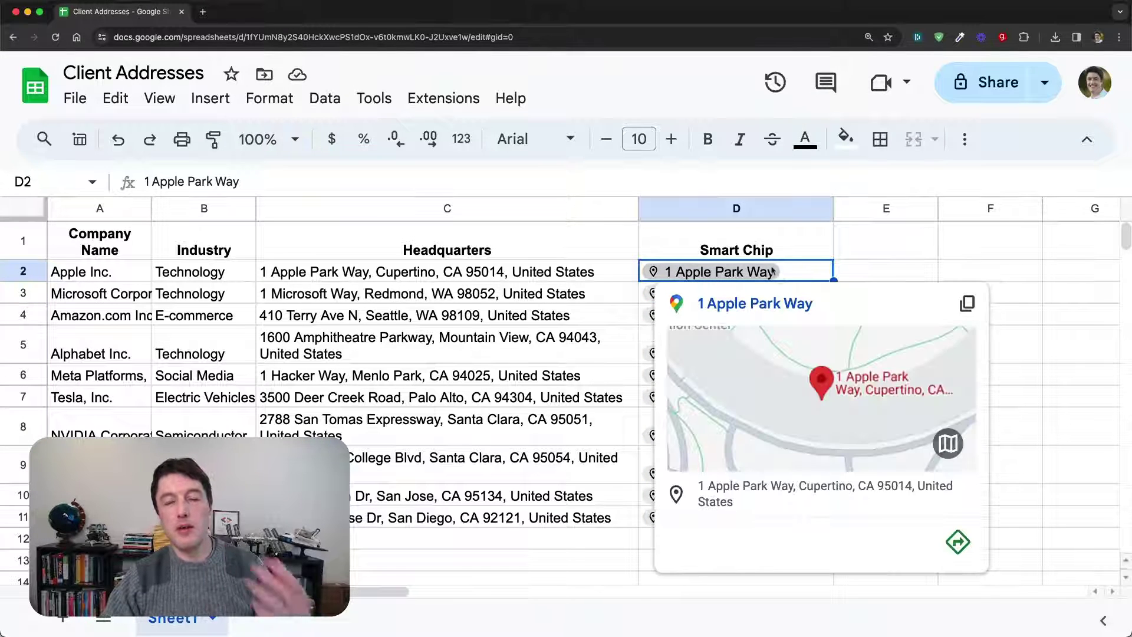
left_click(906, 442)
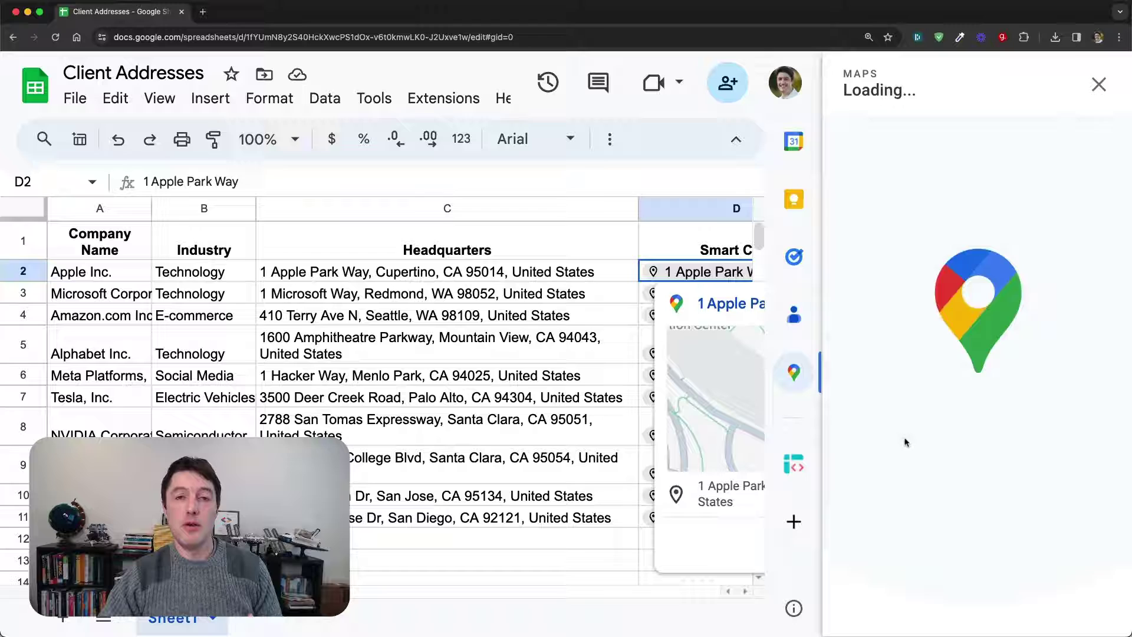
scroll(947, 286, "down", 5)
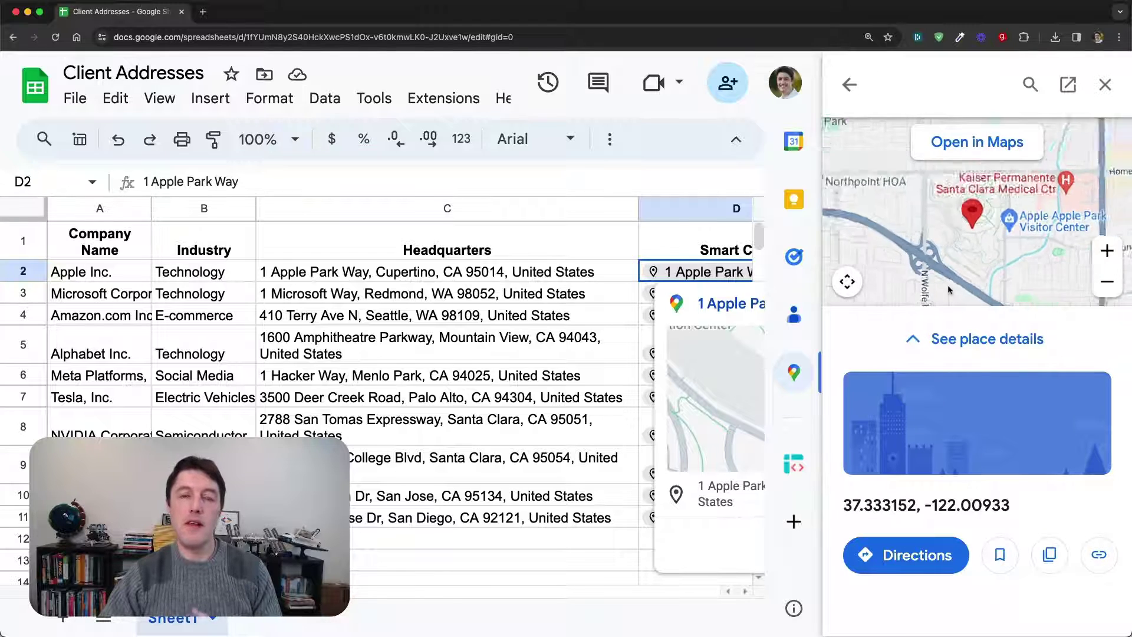
scroll(947, 287, "down", 4)
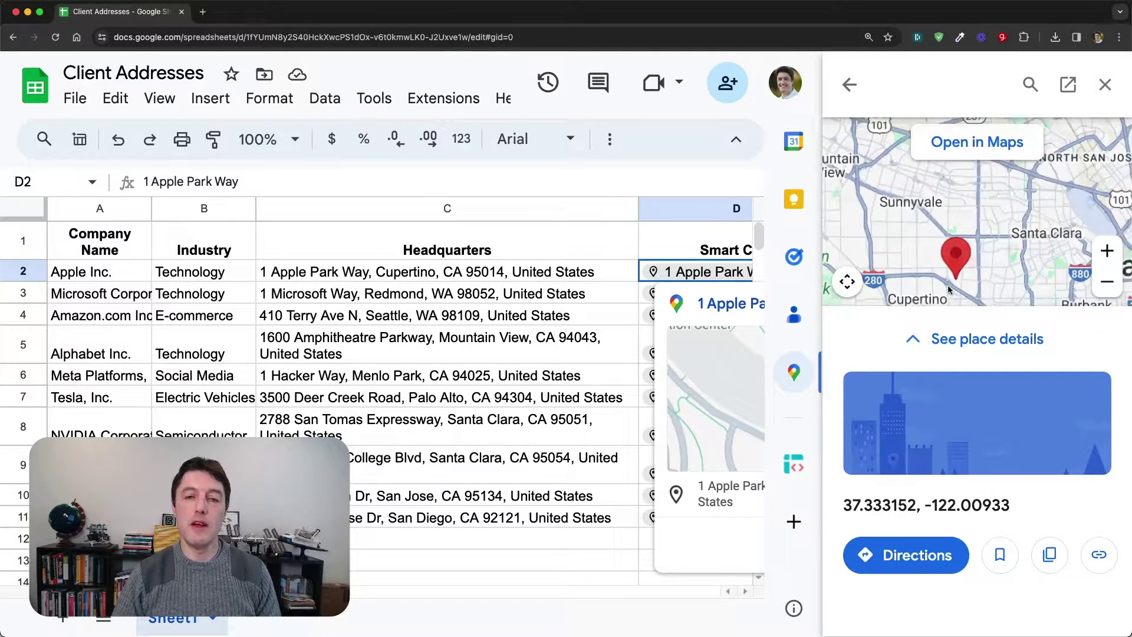
scroll(947, 284, "down", 2)
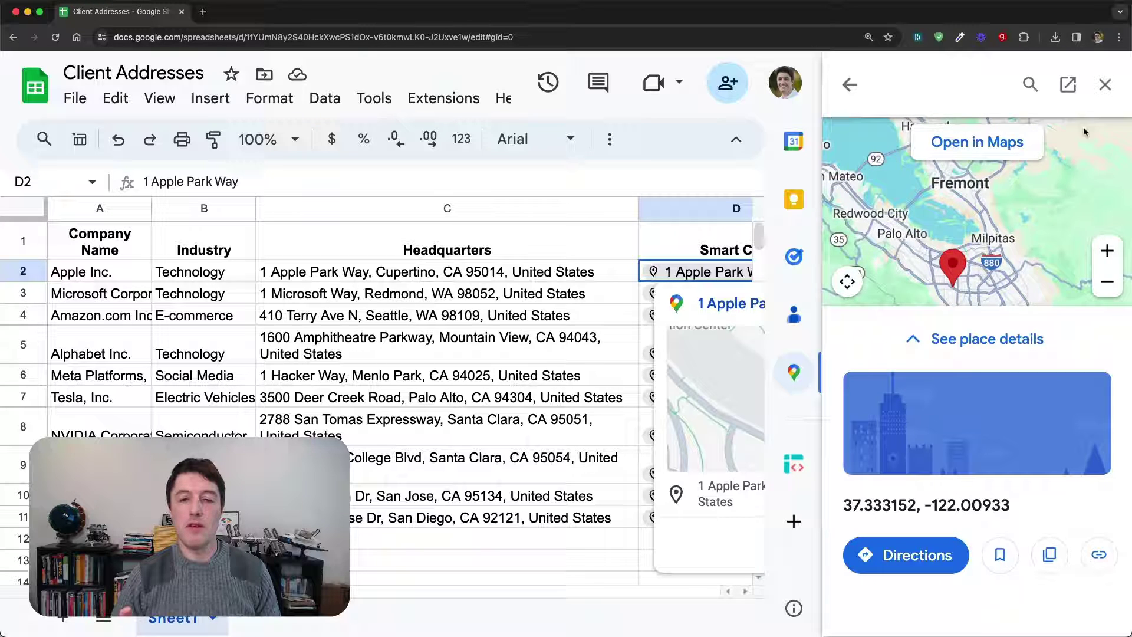
left_click(1104, 84)
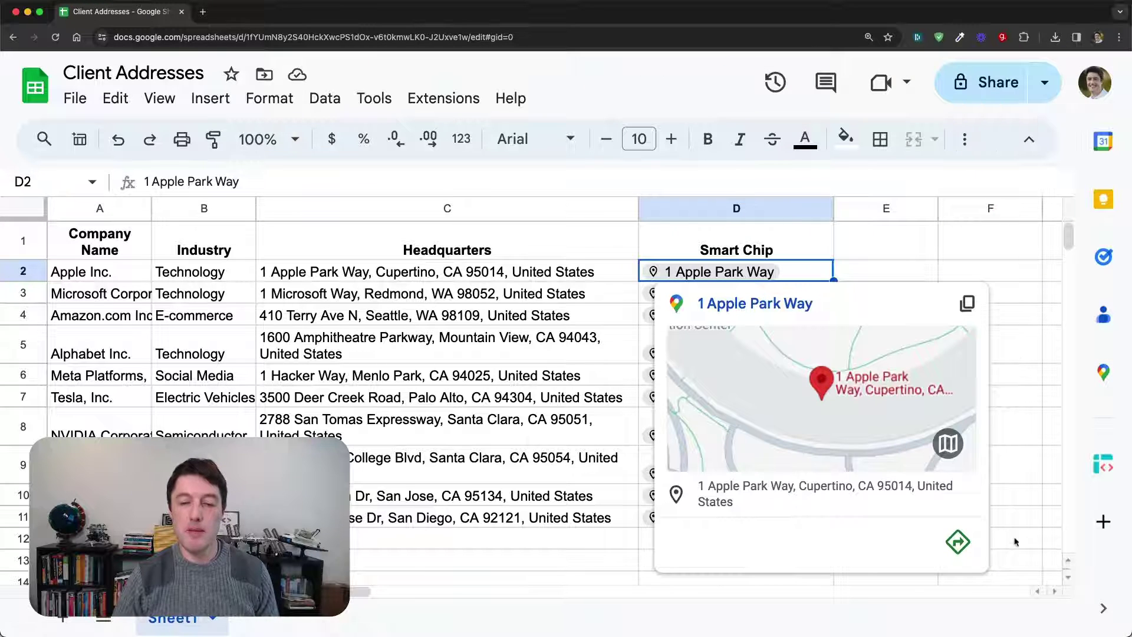
Get directions to Apple Park, then view the preview cards of the Smart Chips sheet's example chips.
left_click(957, 541)
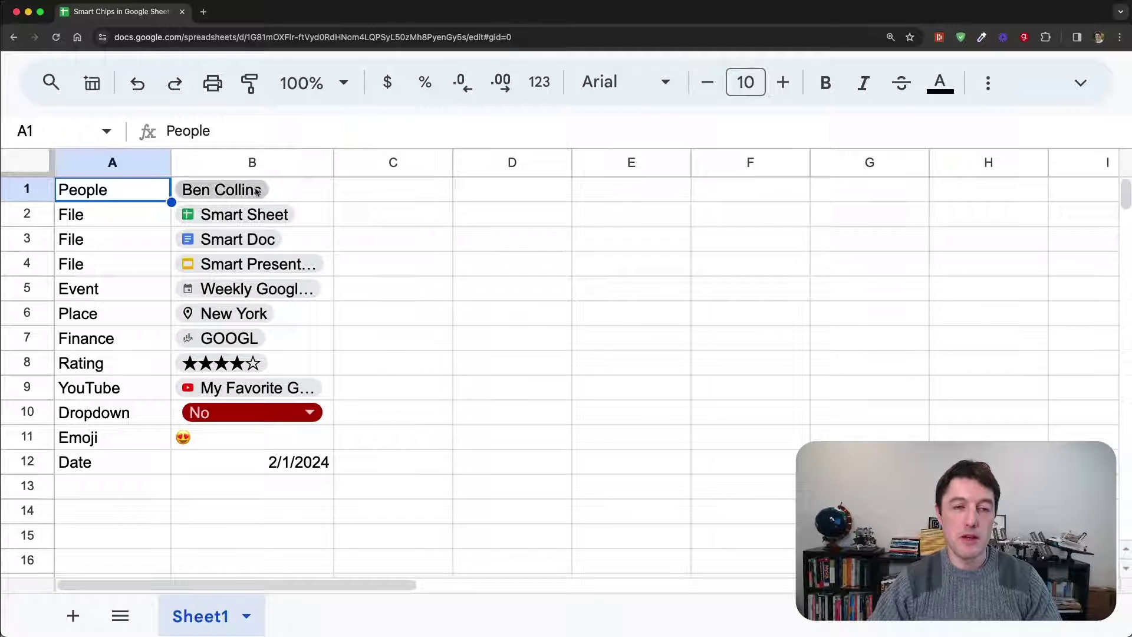
mouse_move(257, 191)
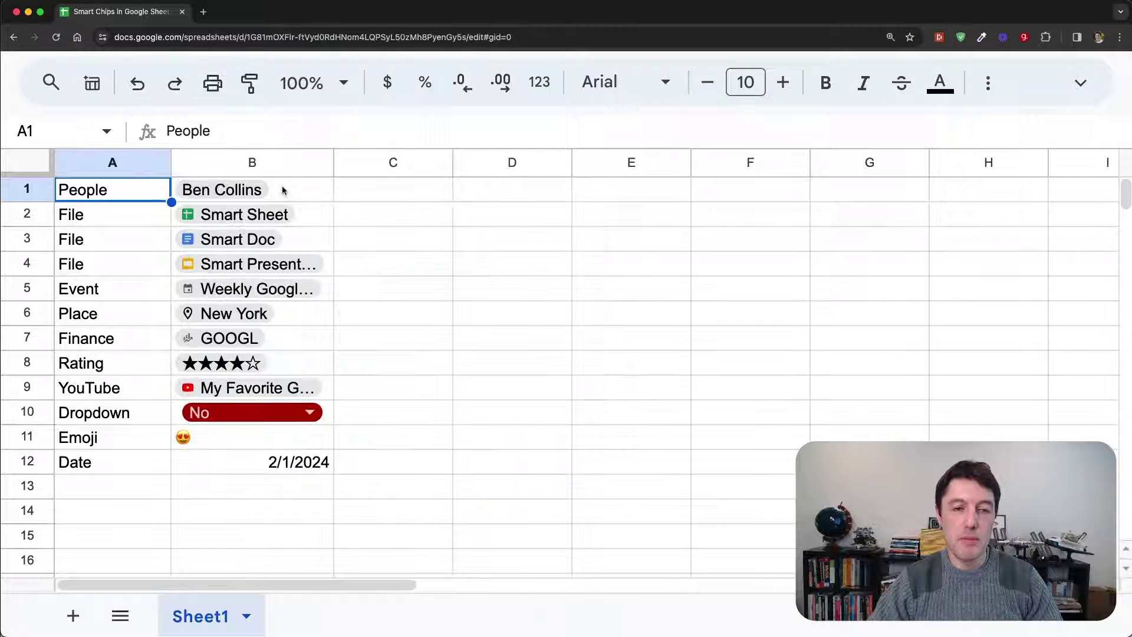
mouse_move(275, 215)
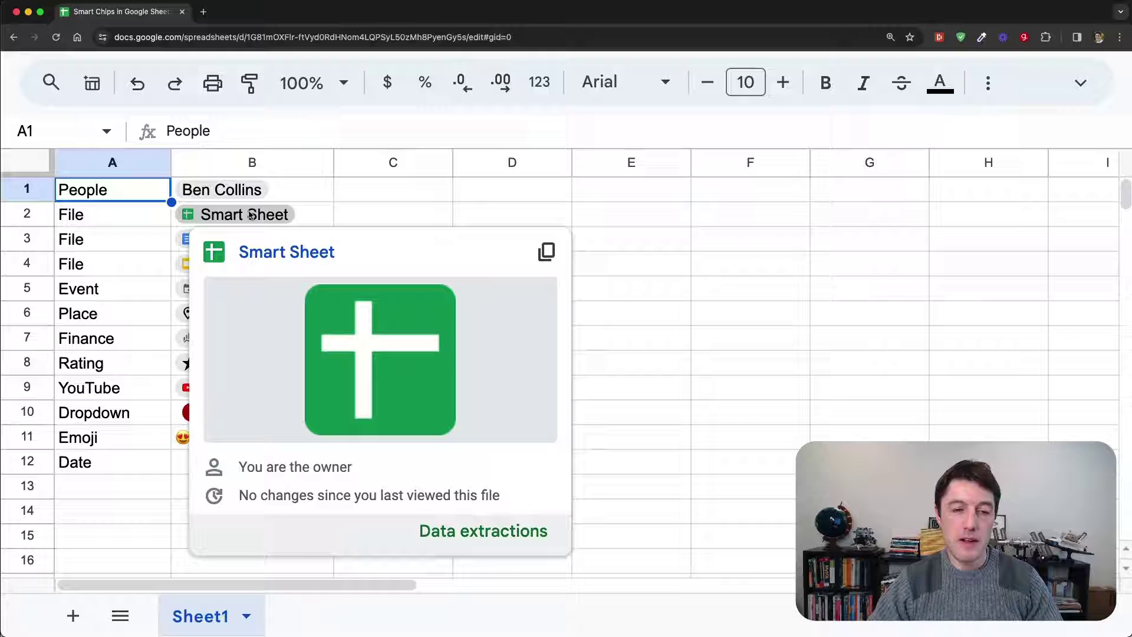
mouse_move(185, 243)
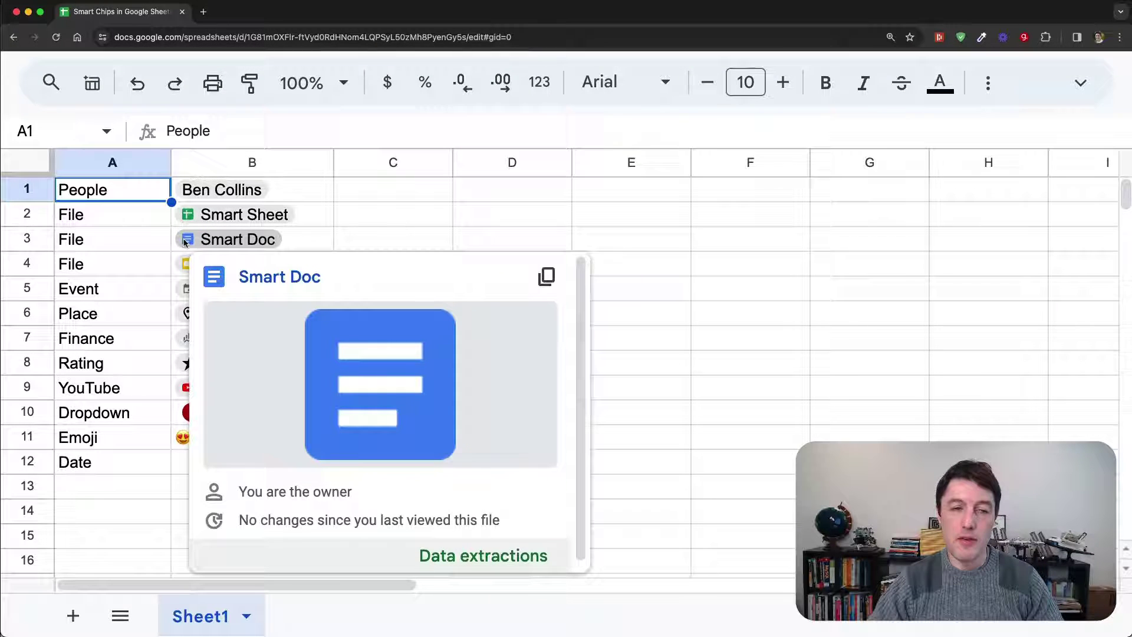
mouse_move(184, 263)
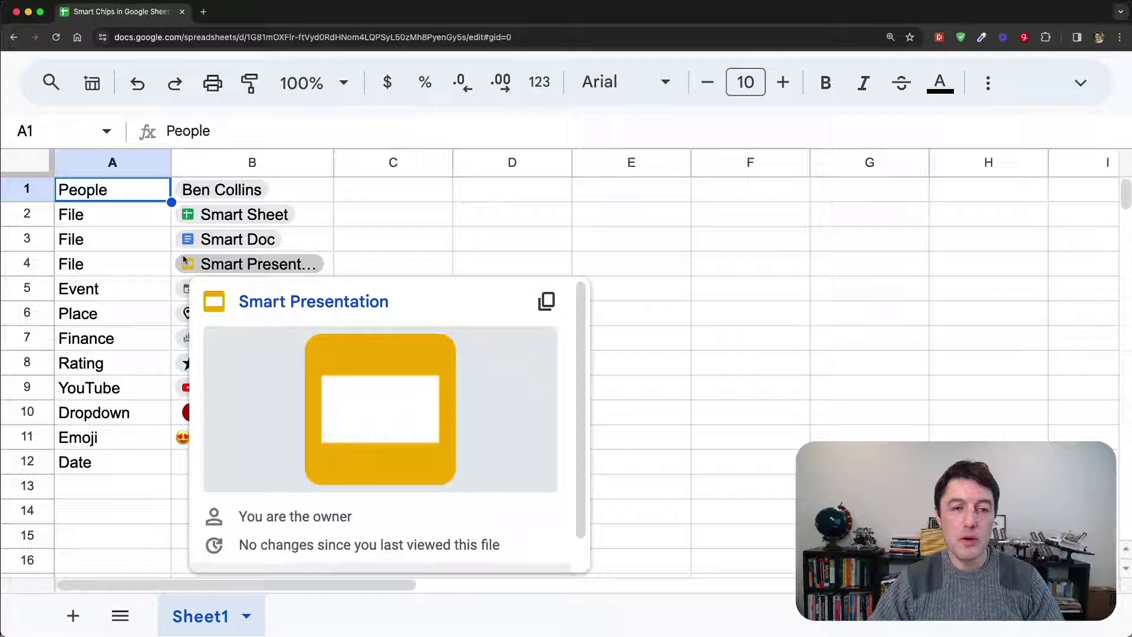
mouse_move(221, 215)
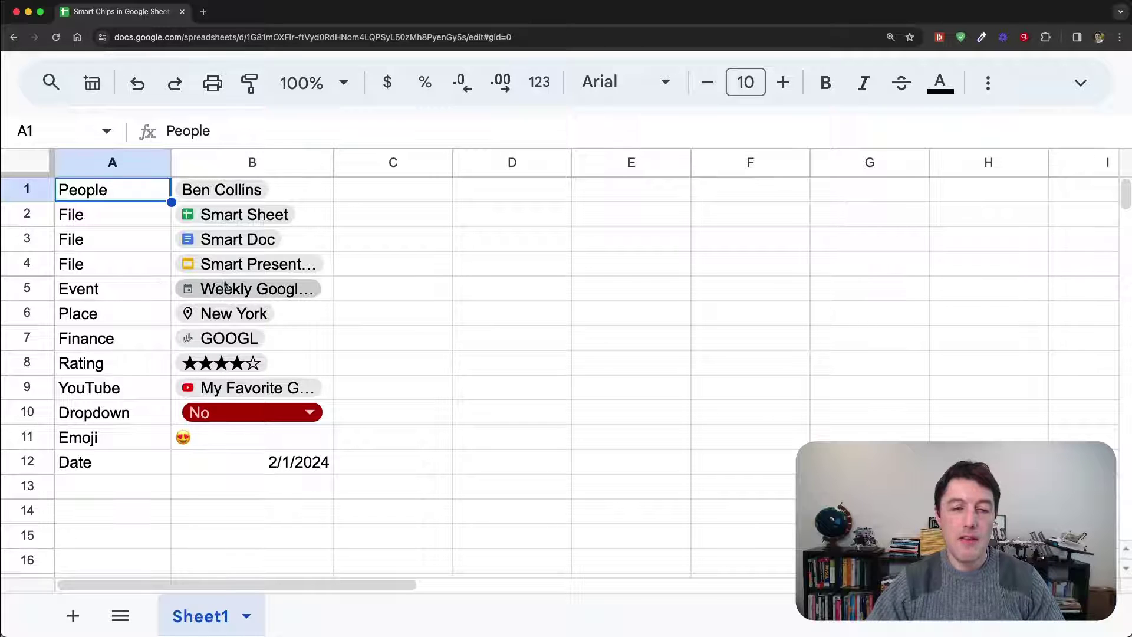
mouse_move(278, 291)
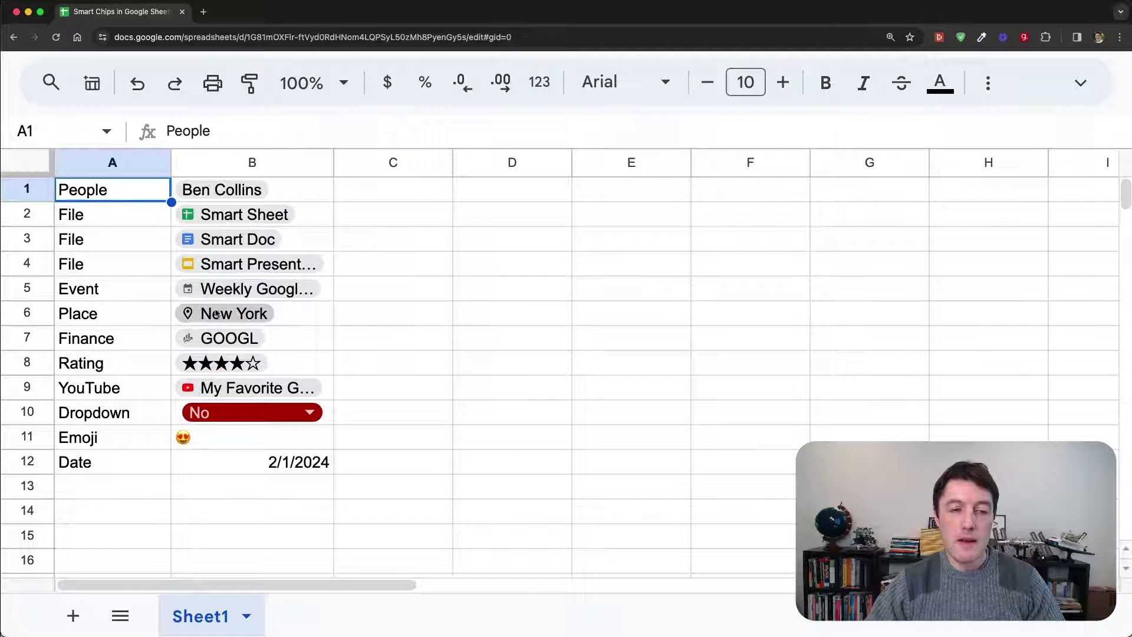
mouse_move(217, 313)
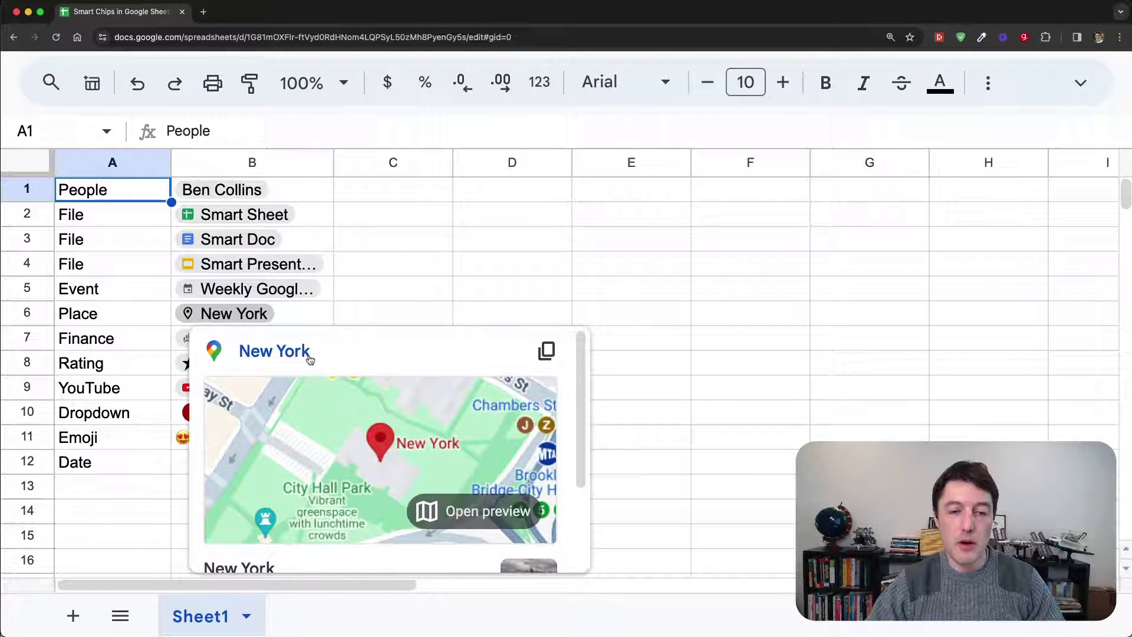
scroll(413, 377, "down", 3)
scroll(427, 378, "down", 1)
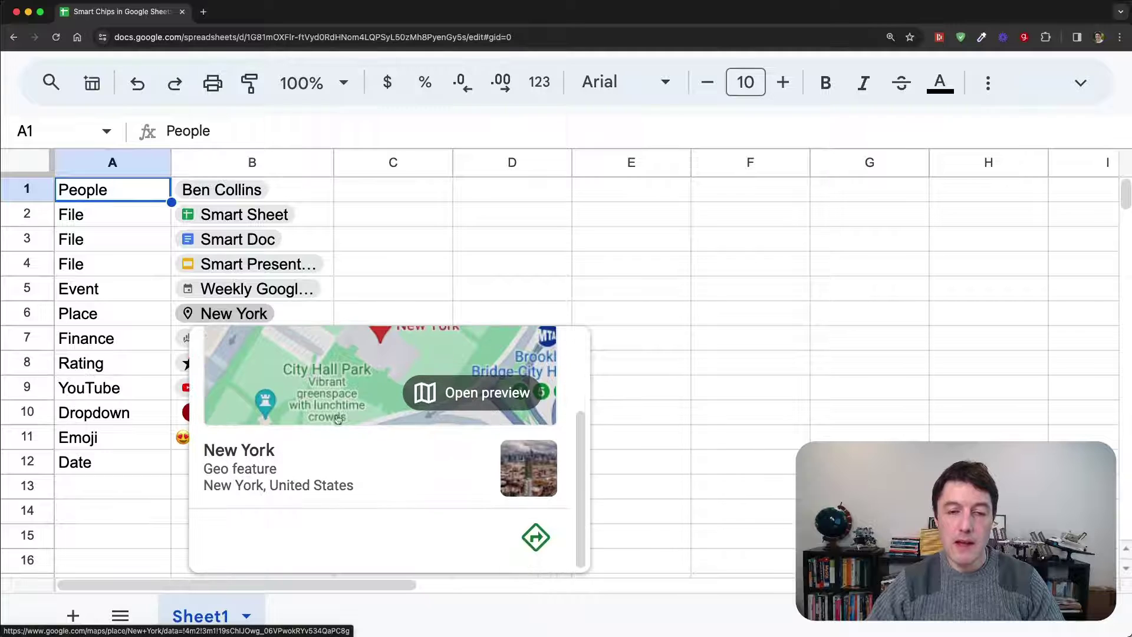
left_click(485, 382)
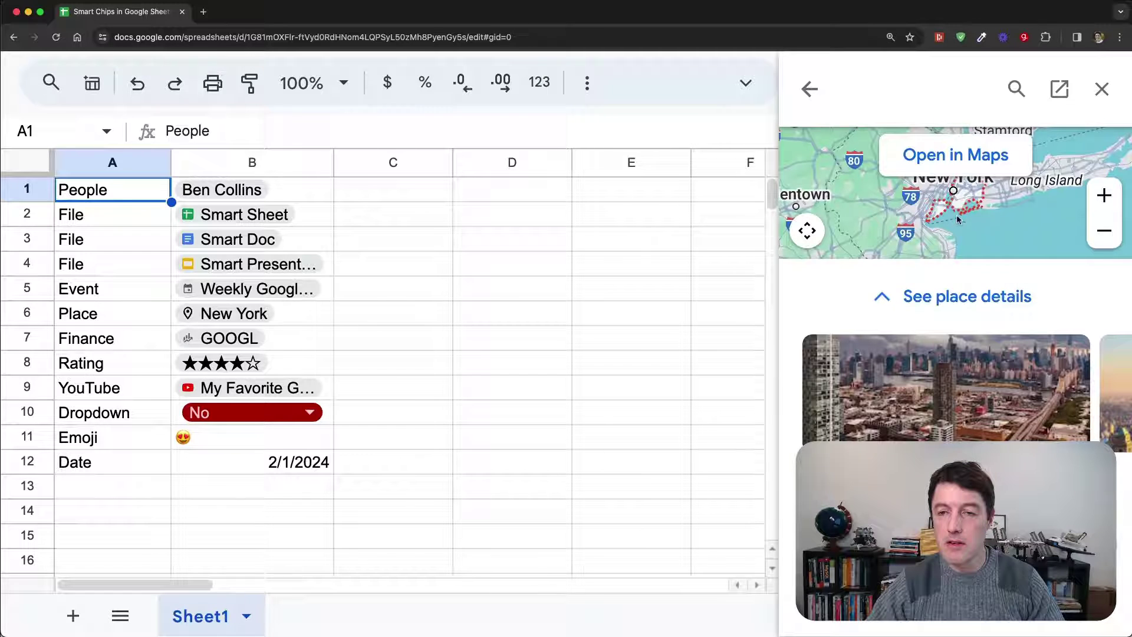
left_click(1101, 89)
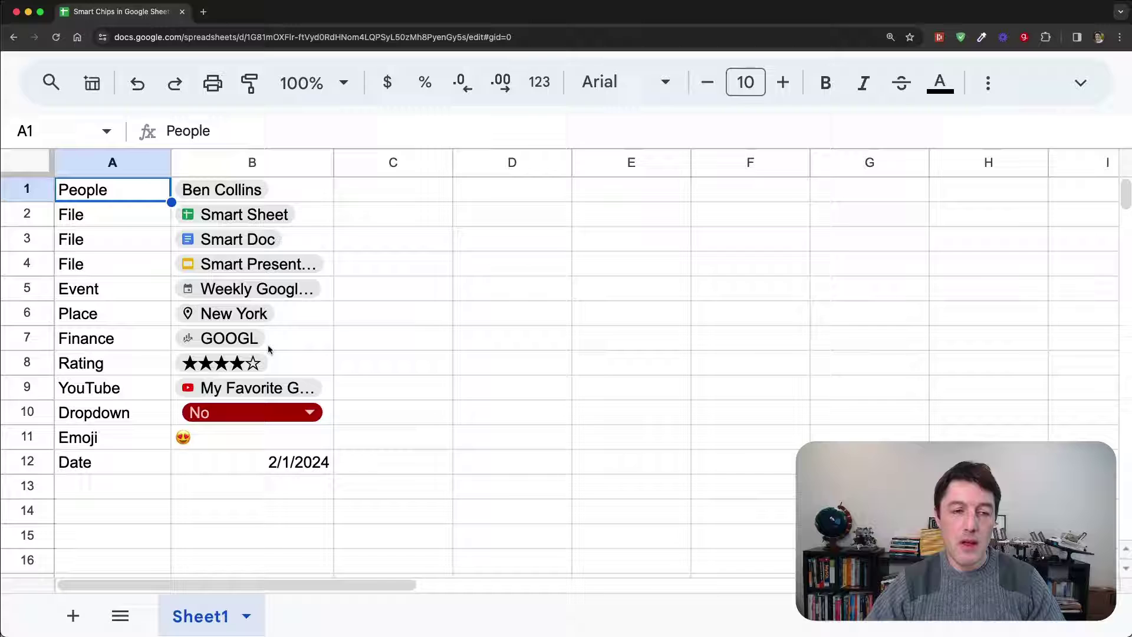
mouse_move(256, 342)
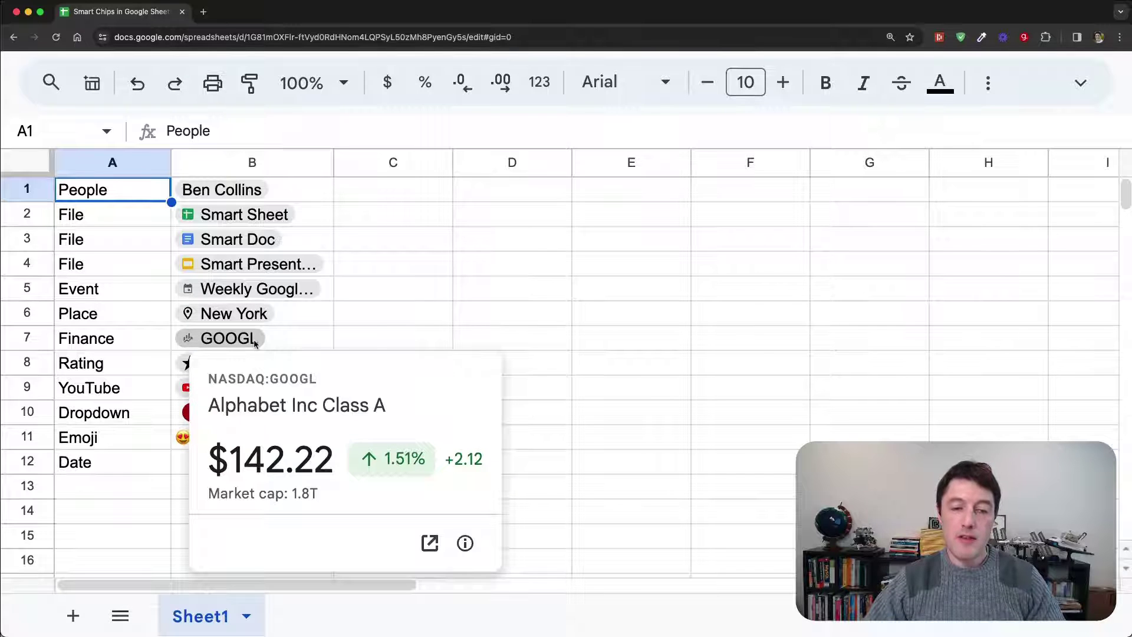
left_click(165, 366)
left_click(227, 364)
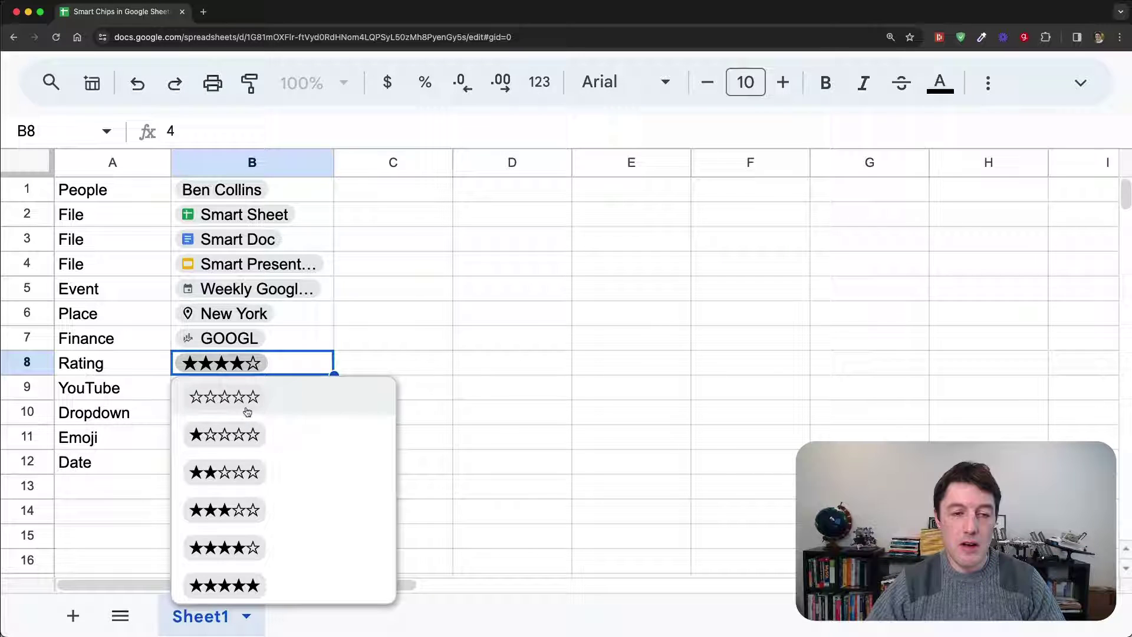
left_click(248, 432)
left_click(247, 363)
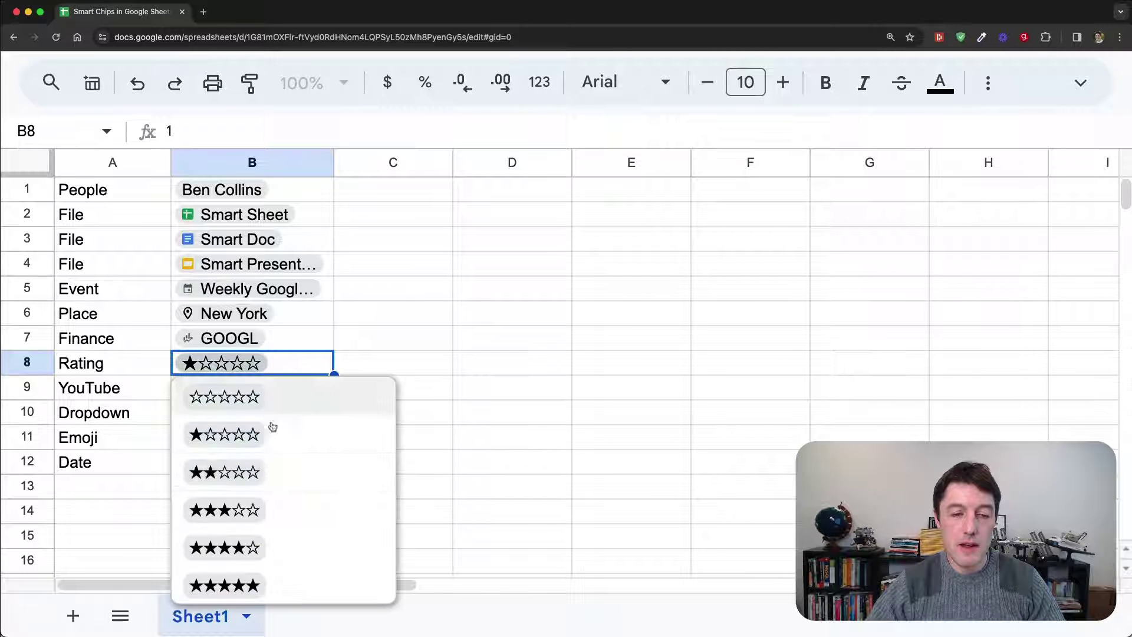
left_click(251, 548)
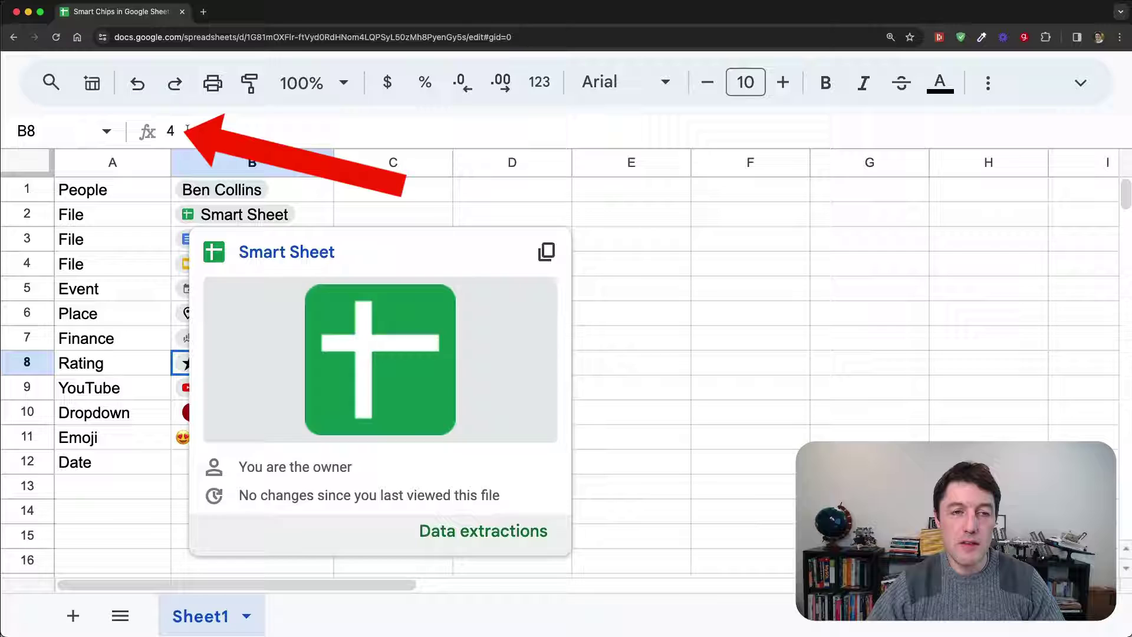
double_click(171, 130)
key("Escape")
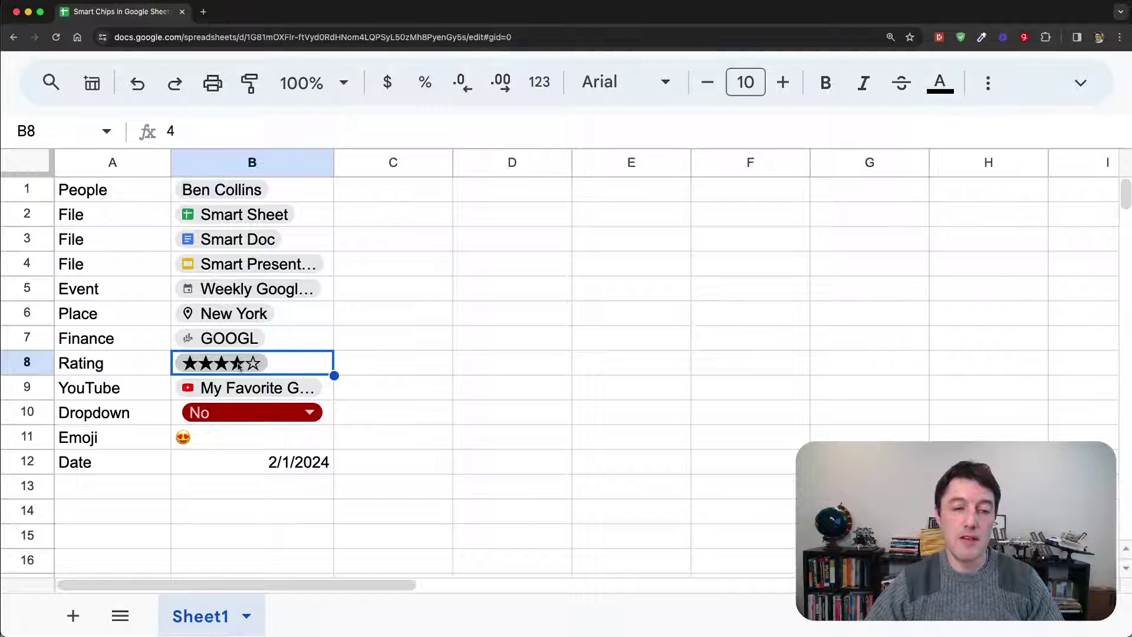
mouse_move(252, 389)
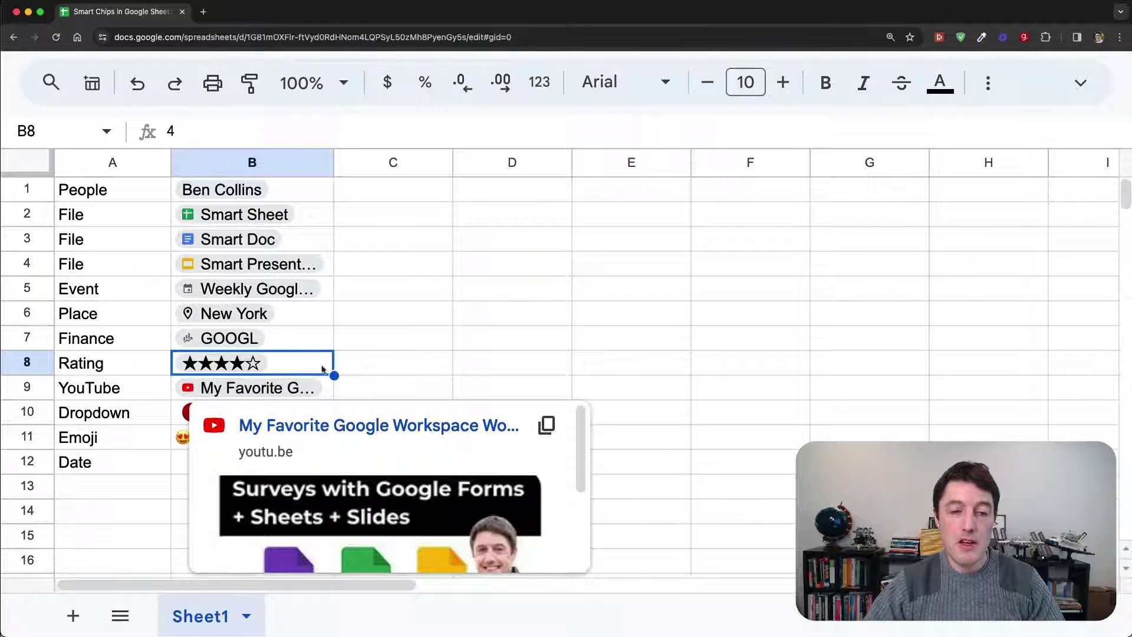
scroll(312, 363, "down", 3)
key("Down")
key("Right")
key("Right")
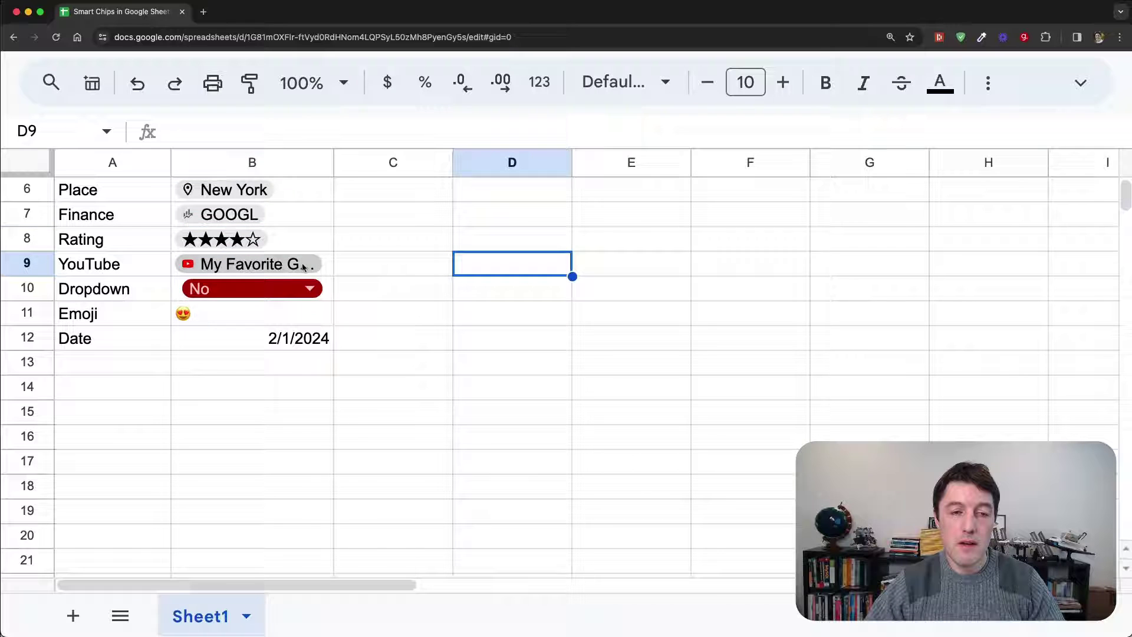
mouse_move(304, 268)
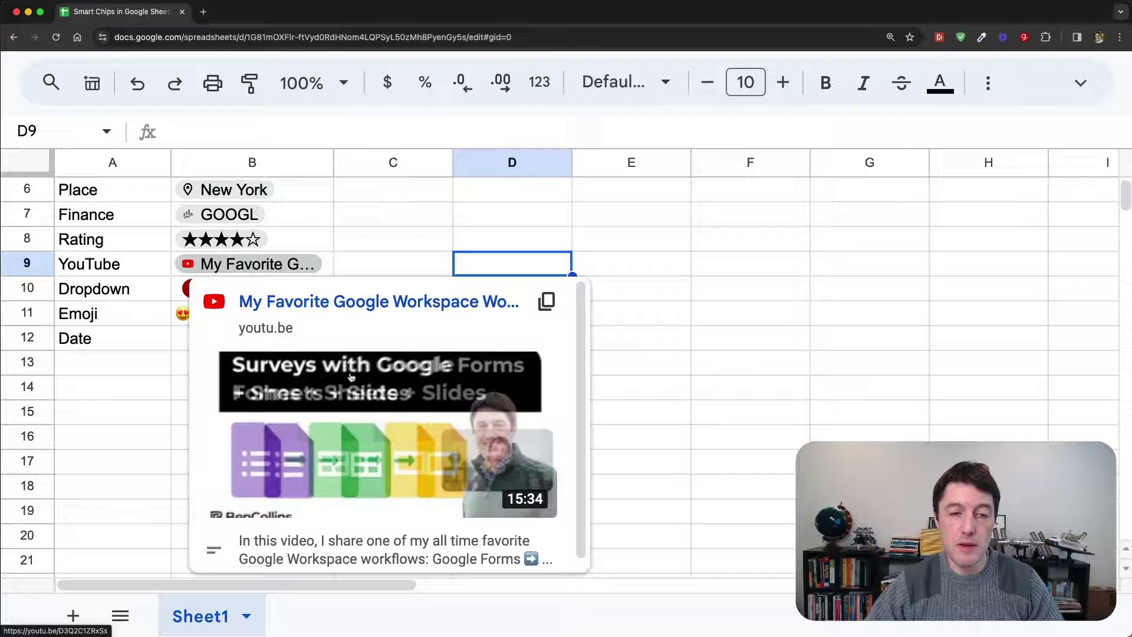
scroll(353, 525, "down", 1)
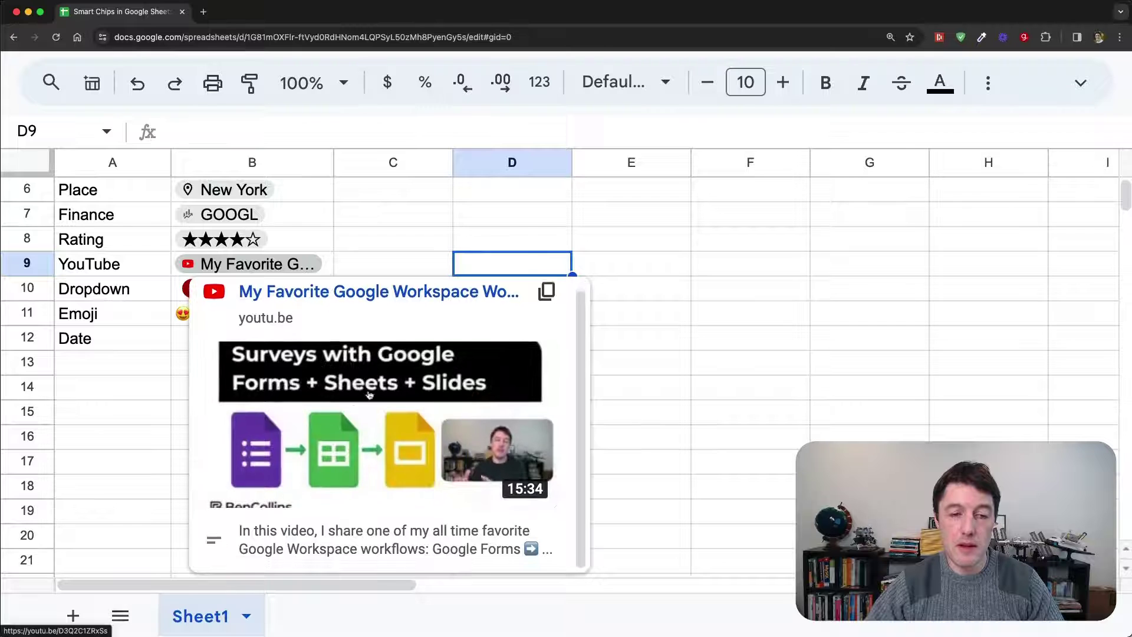
left_click(148, 287)
left_click(263, 293)
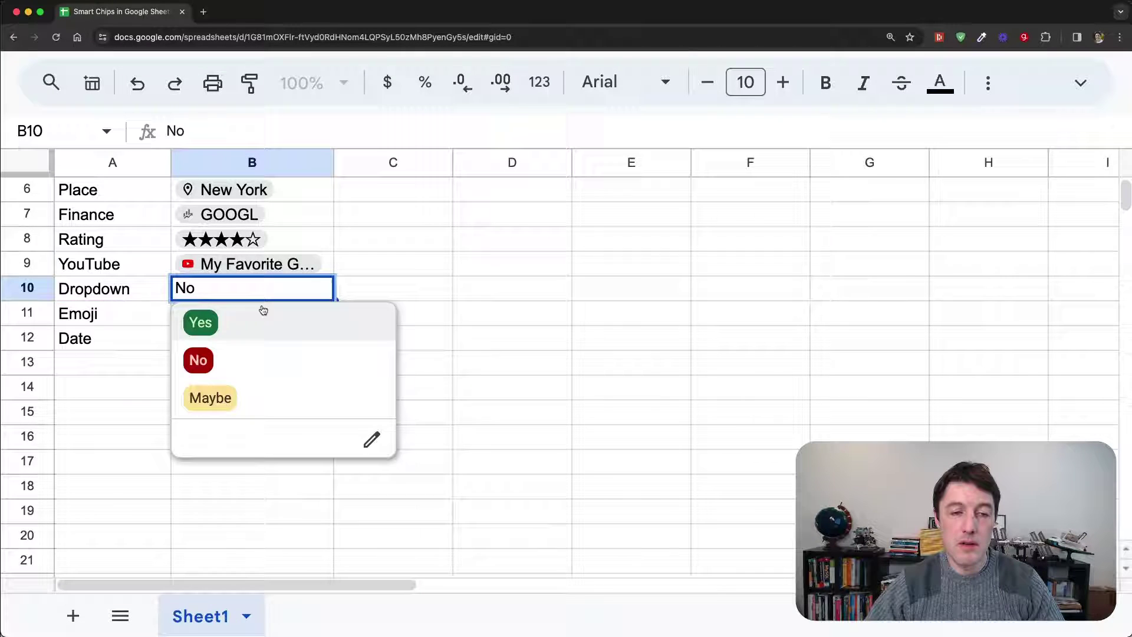
left_click(236, 362)
left_click(267, 298)
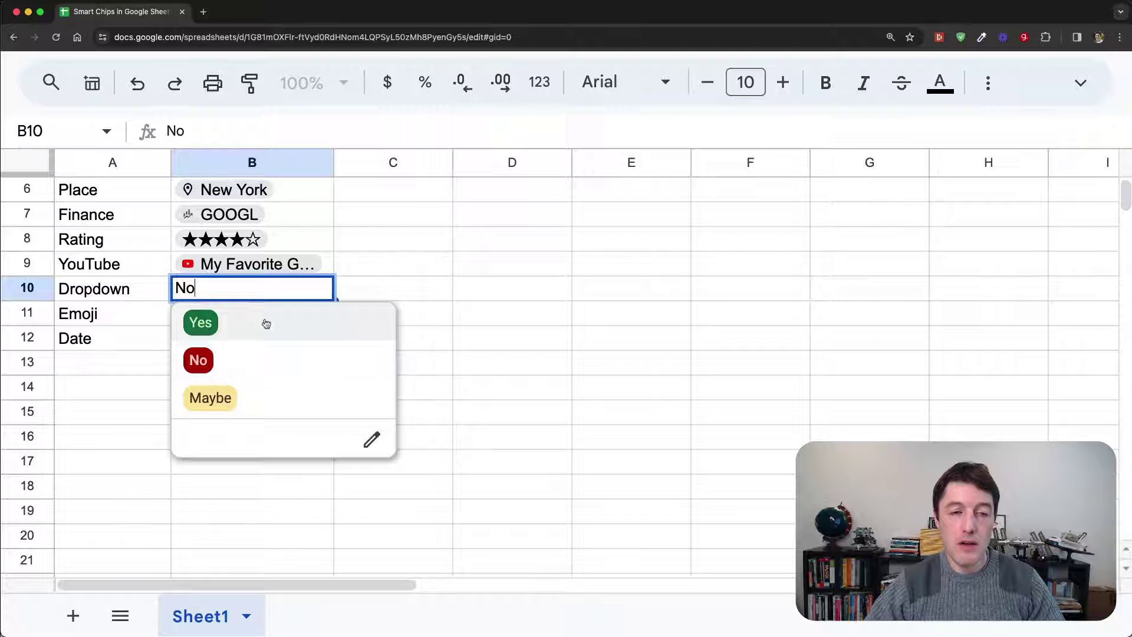
left_click(257, 394)
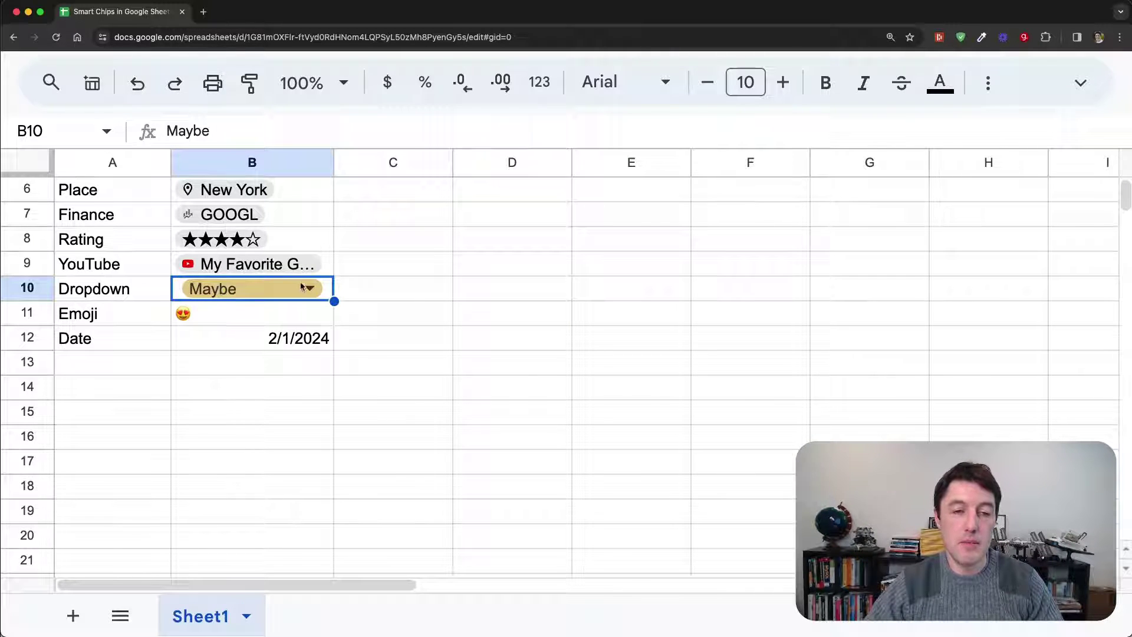
left_click(237, 309)
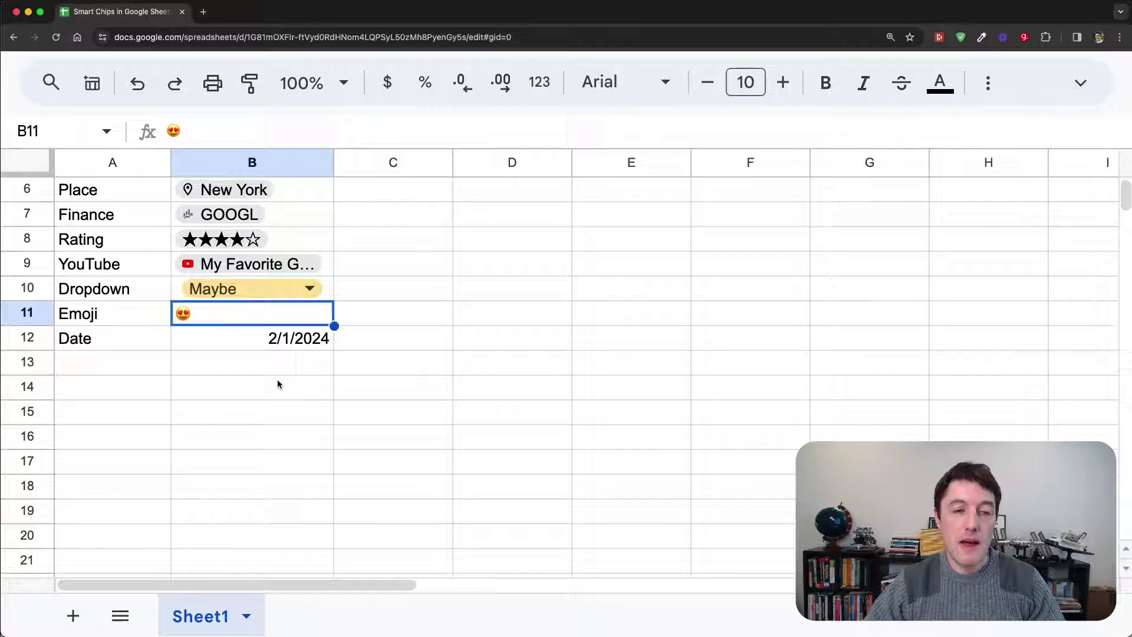
left_click(260, 329)
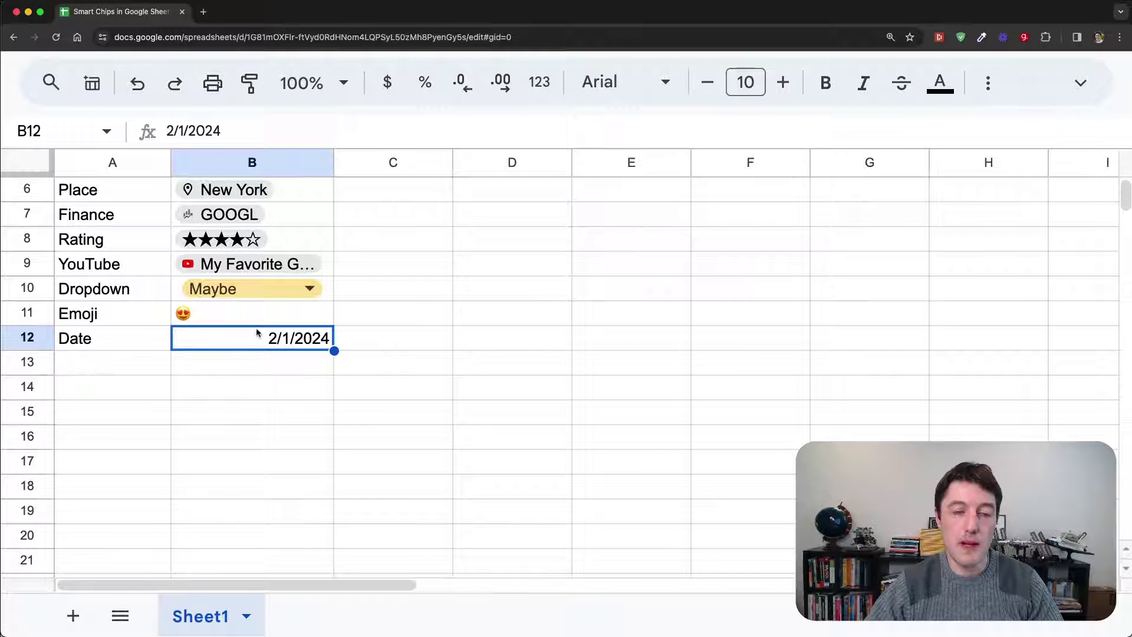
scroll(257, 333, "up", 5)
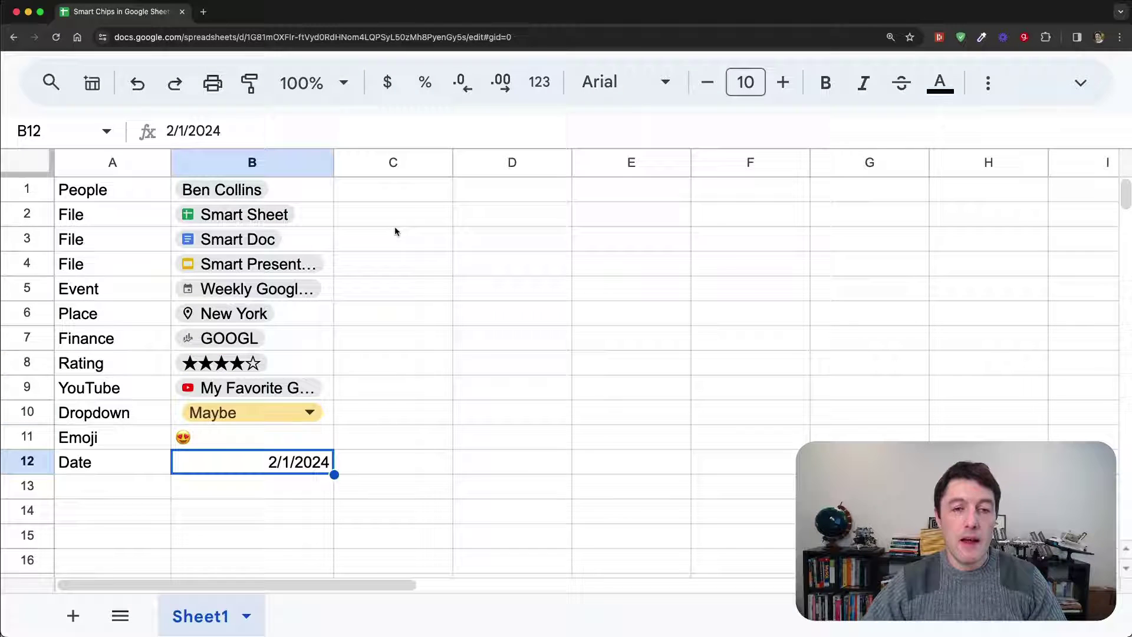
left_click(412, 195)
Browse the Insert menu's Smart chips options and close it without inserting anything.
left_click(479, 248)
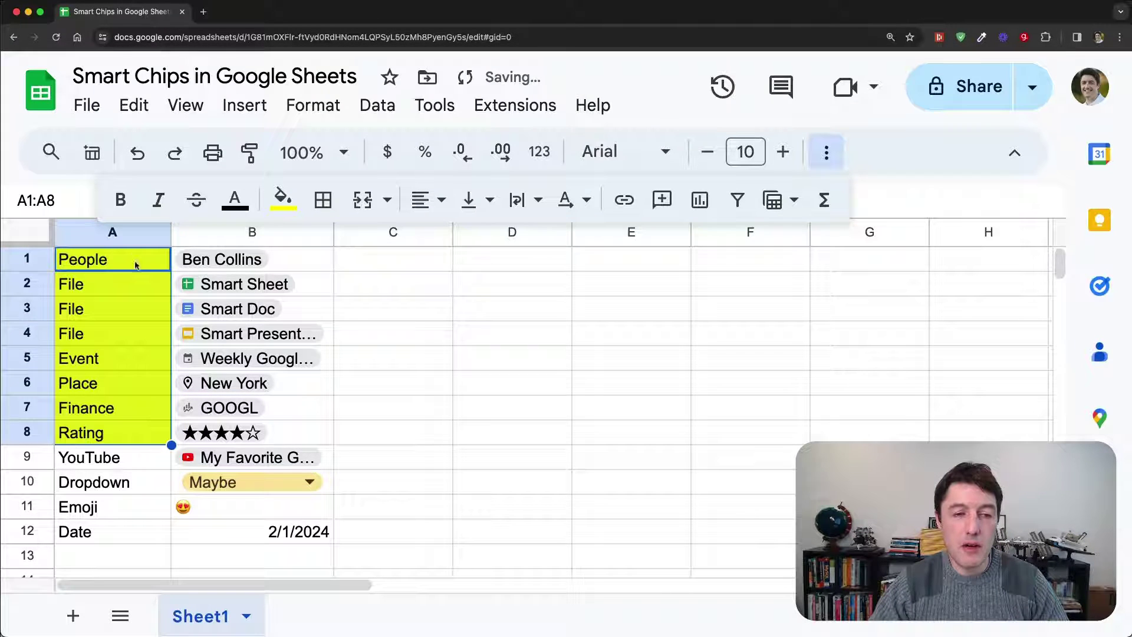
left_click(827, 154)
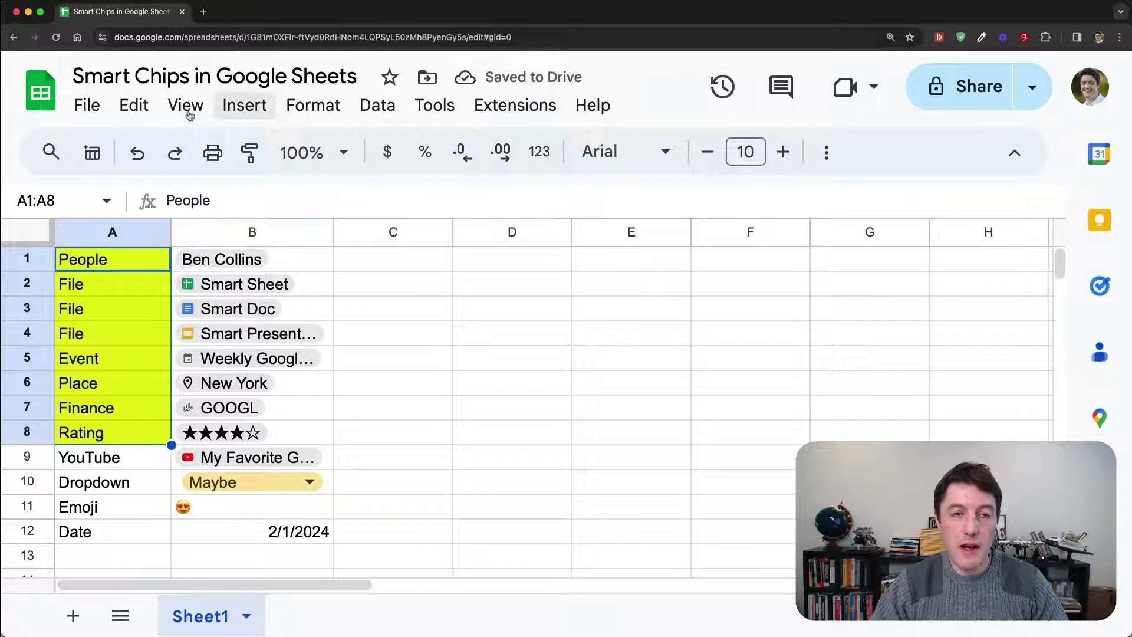
left_click(224, 110)
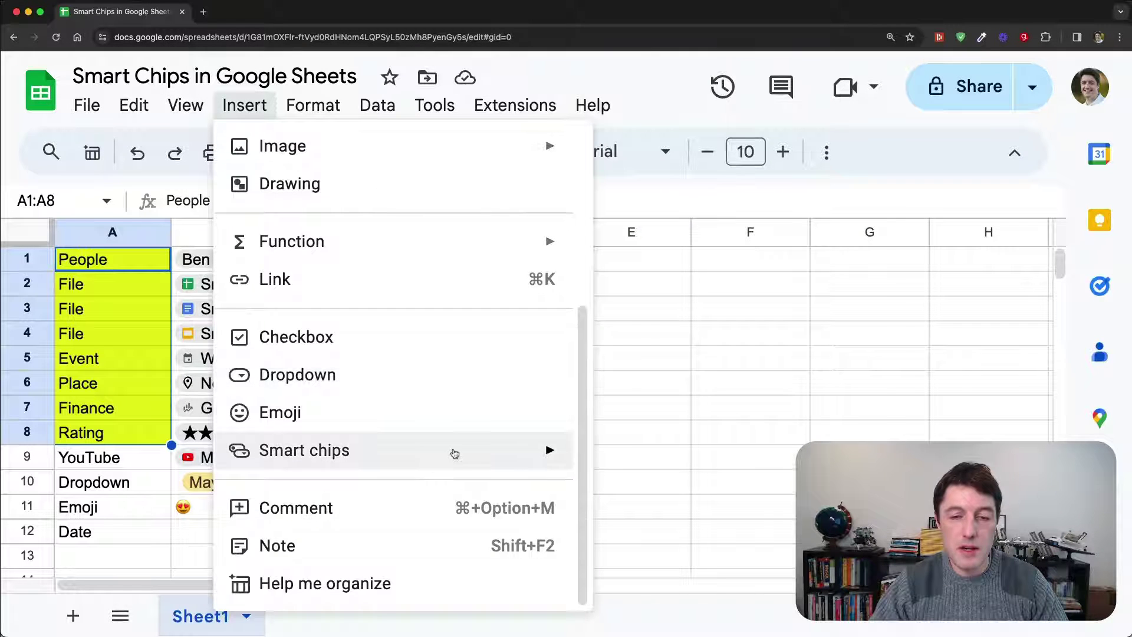
mouse_move(488, 452)
left_click(989, 481)
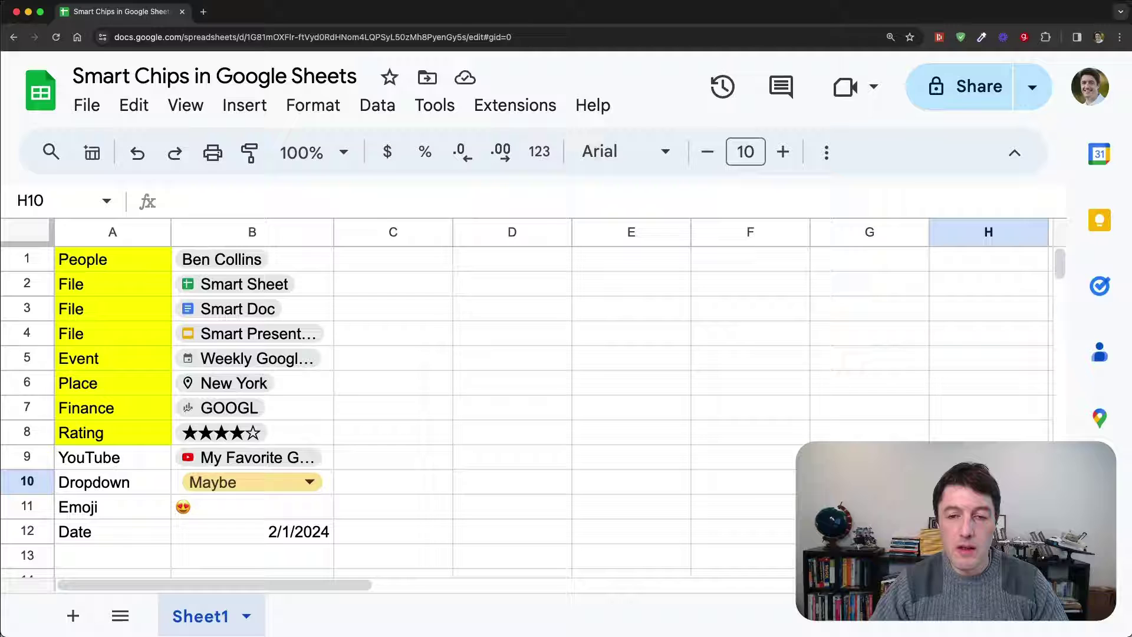
Show the Smart chips options in the right-click menu of empty cell D2.
left_click(479, 271)
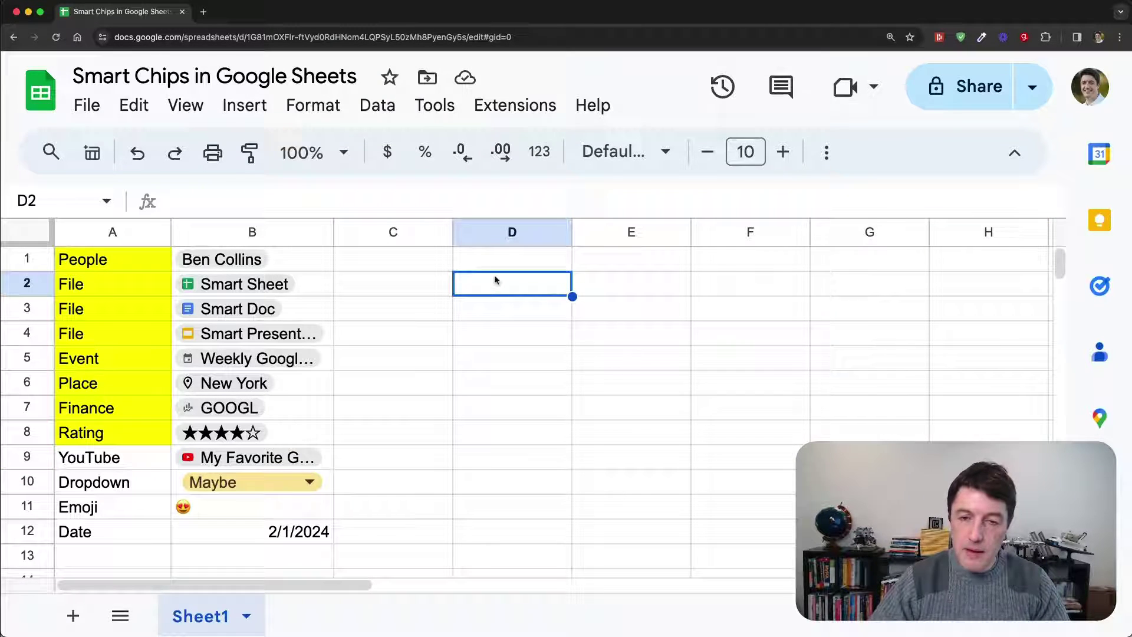
right_click(495, 280)
scroll(616, 383, "down", 5)
scroll(618, 389, "down", 2)
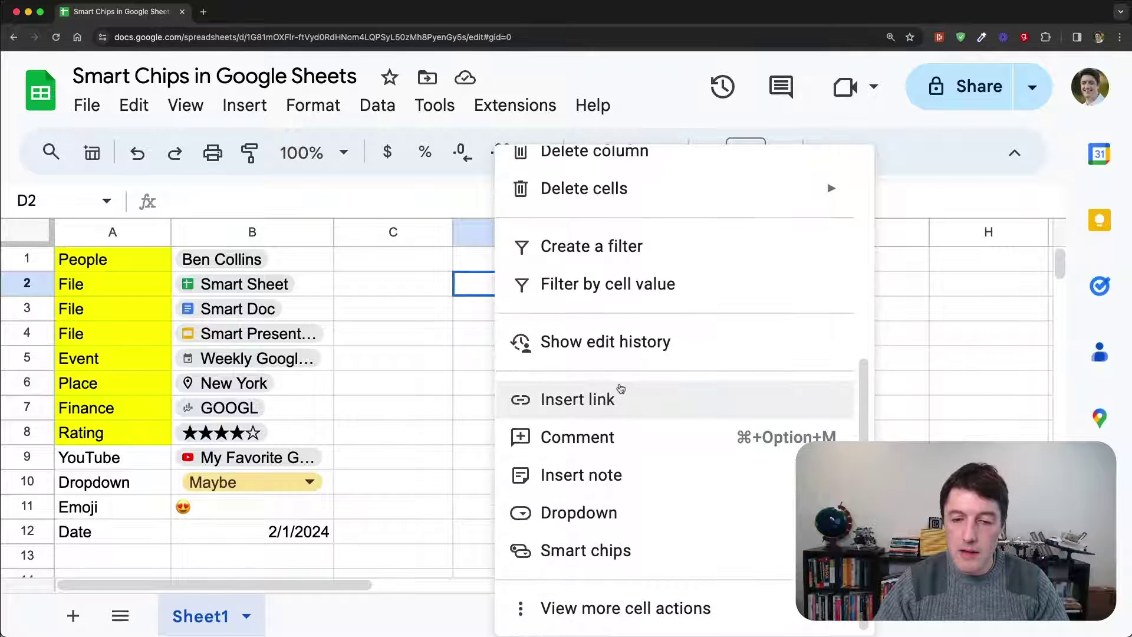
mouse_move(685, 551)
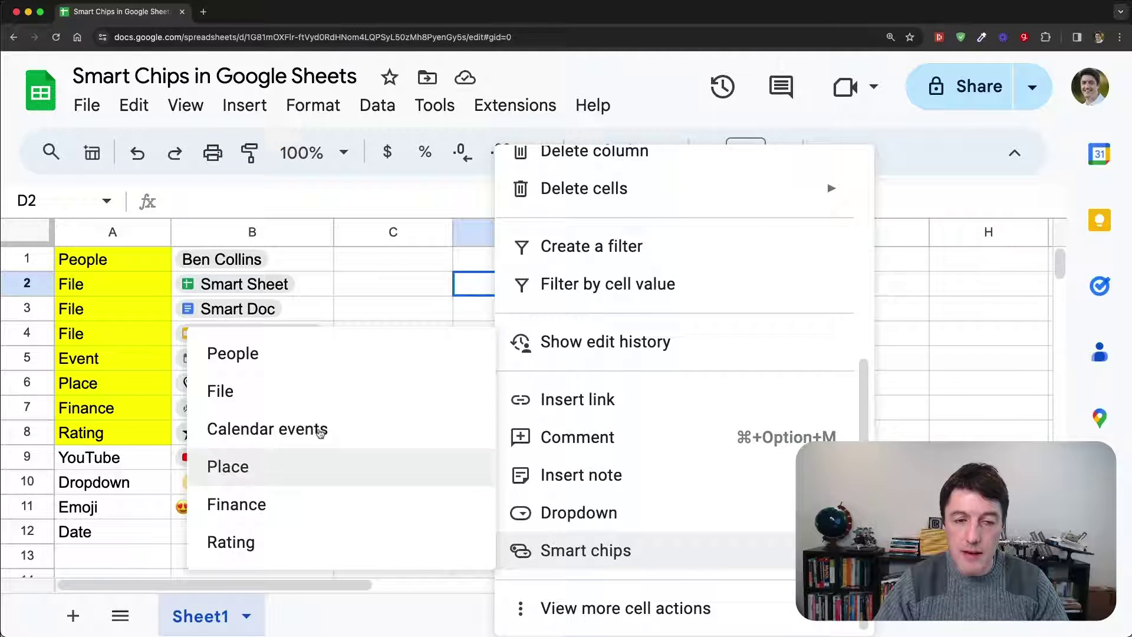
left_click(461, 281)
type("@")
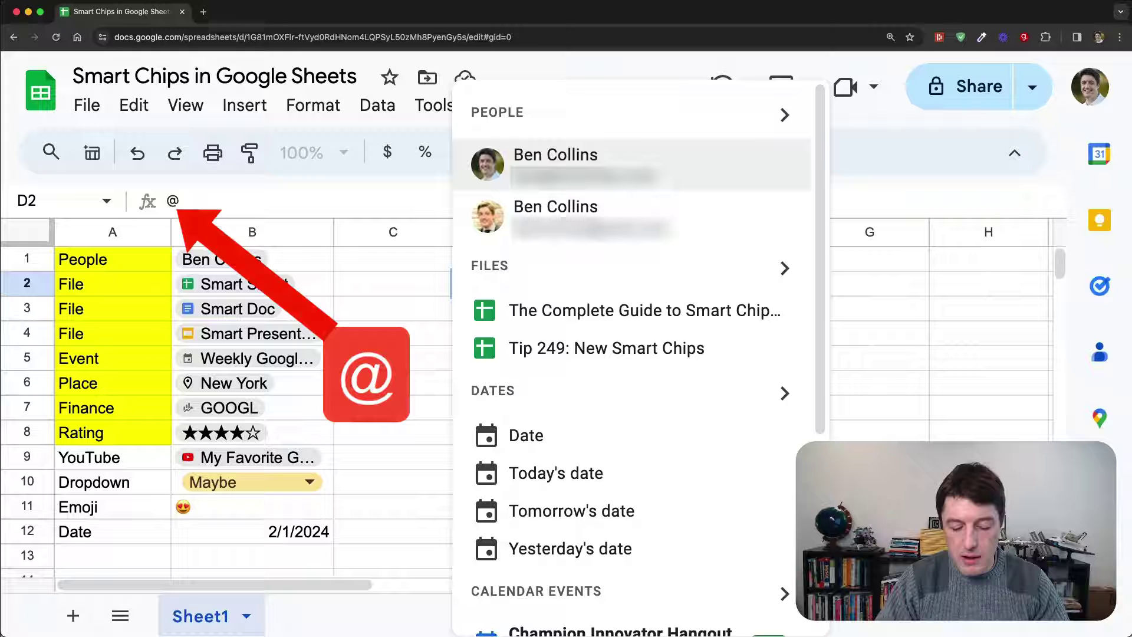
type("smartch")
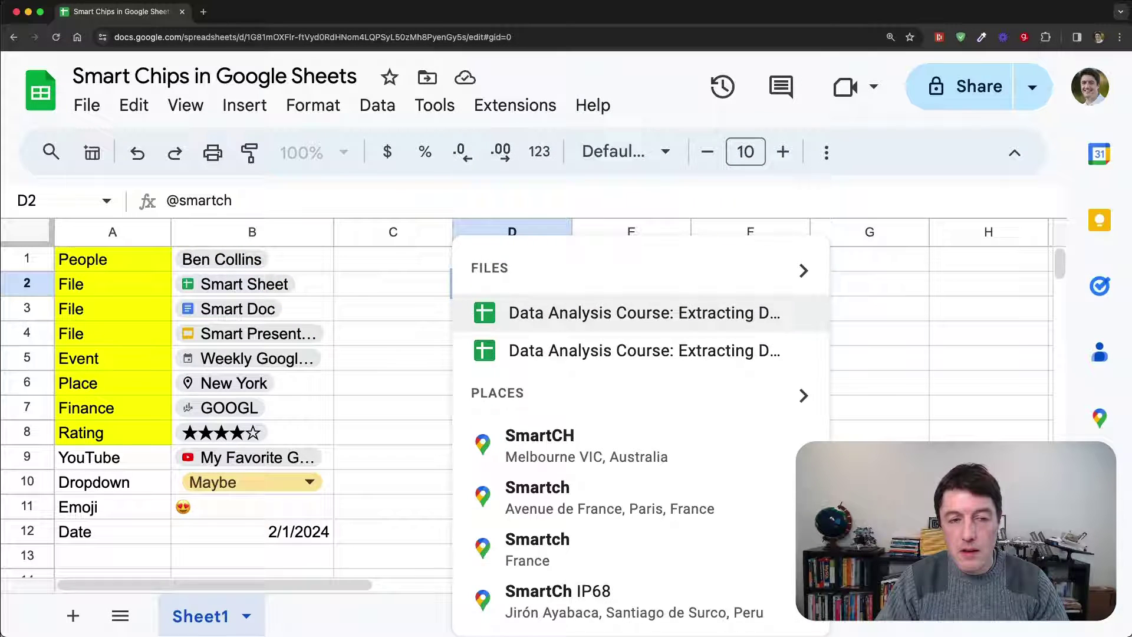
type("ip")
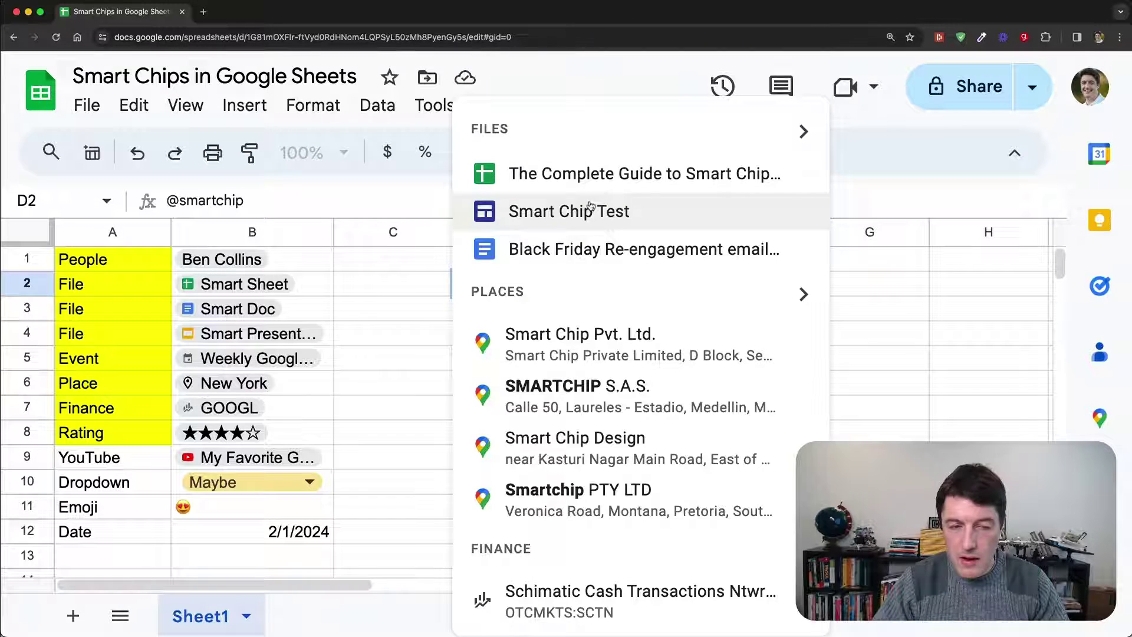
key("BackSpace")
key("BackSpace")
key("BackSpace")
key("BackSpace")
key("BackSpace")
key("BackSpace")
key("BackSpace")
key("BackSpace")
key("BackSpace")
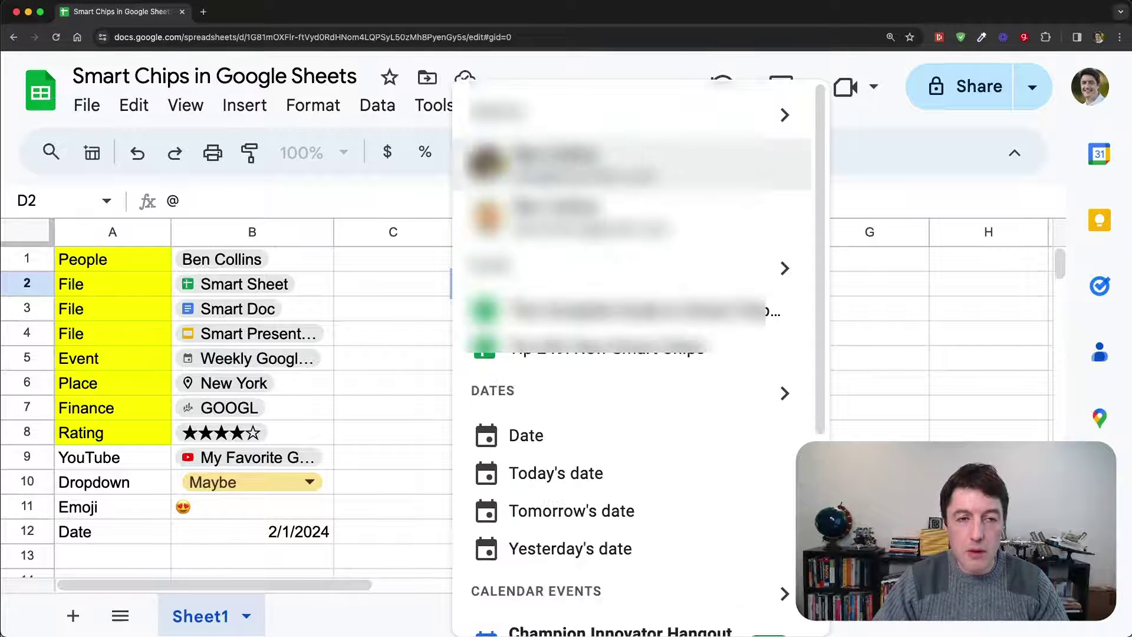
type("new york")
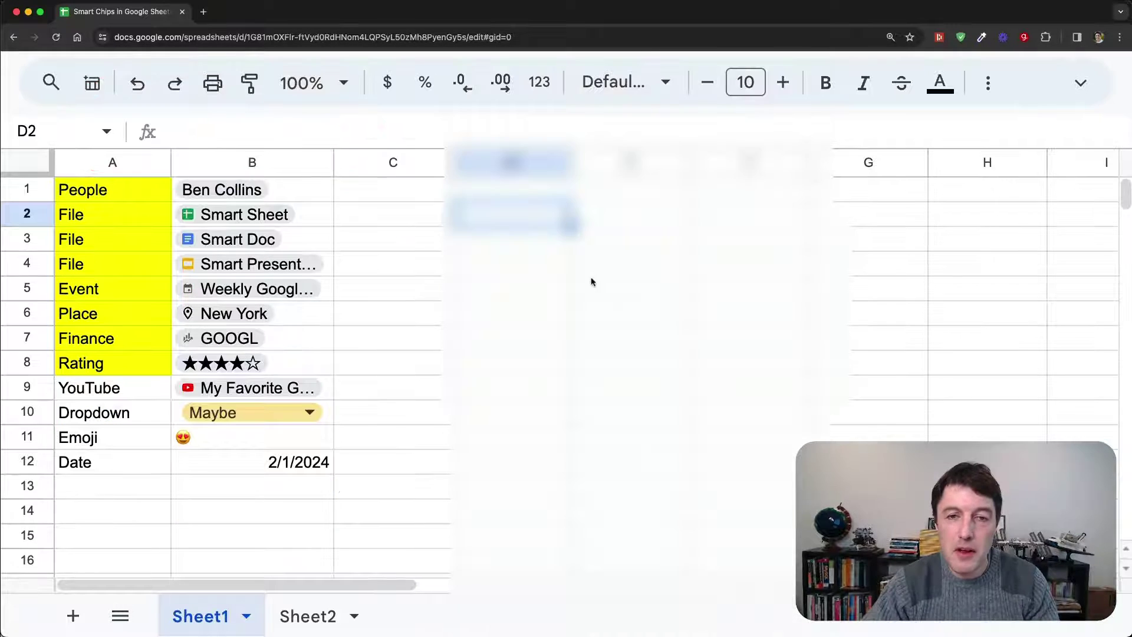
type("@emoji")
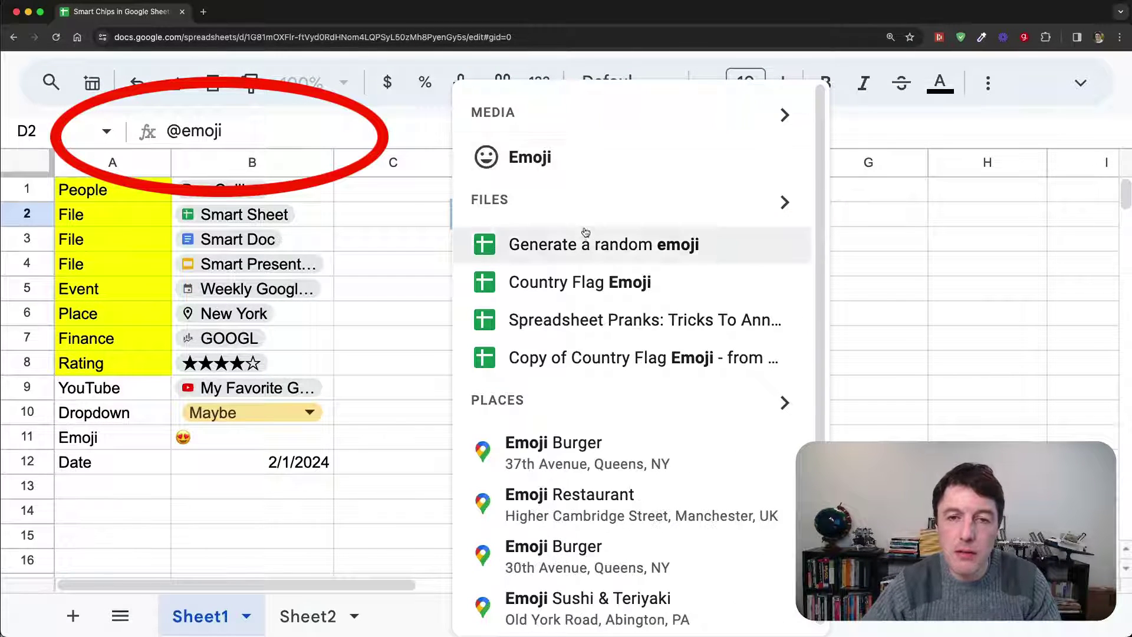
left_click(566, 167)
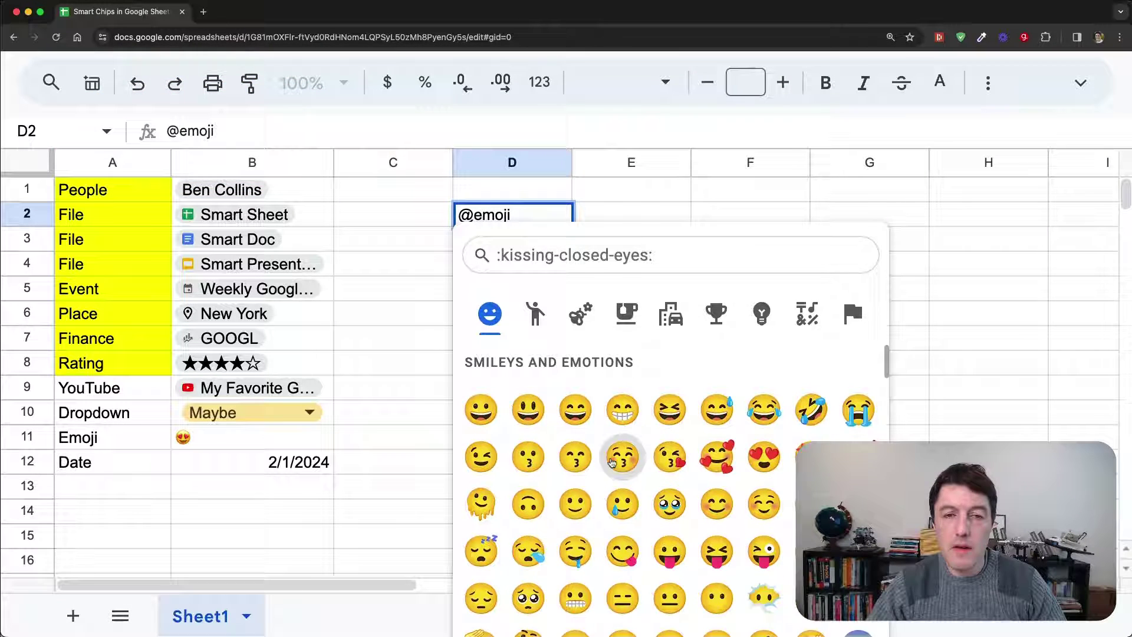
scroll(672, 501, "down", 3)
key("Escape")
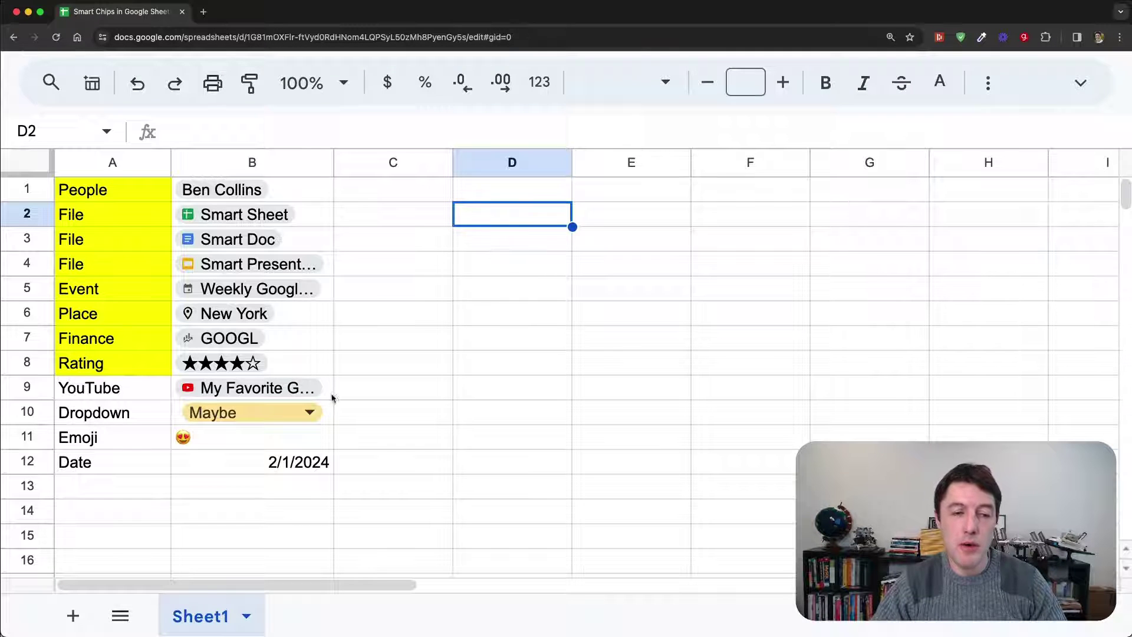
Inspect the Maybe dropdown chip in B10 and D3's cell actions, closing them unchanged.
left_click(331, 412)
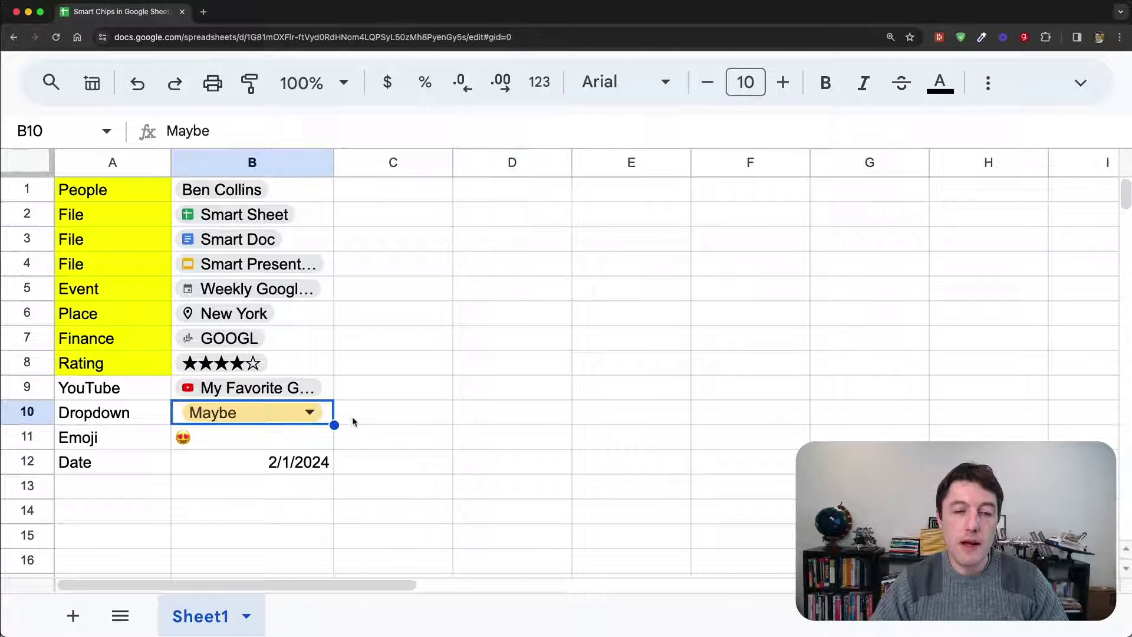
right_click(494, 230)
scroll(711, 377, "down", 6)
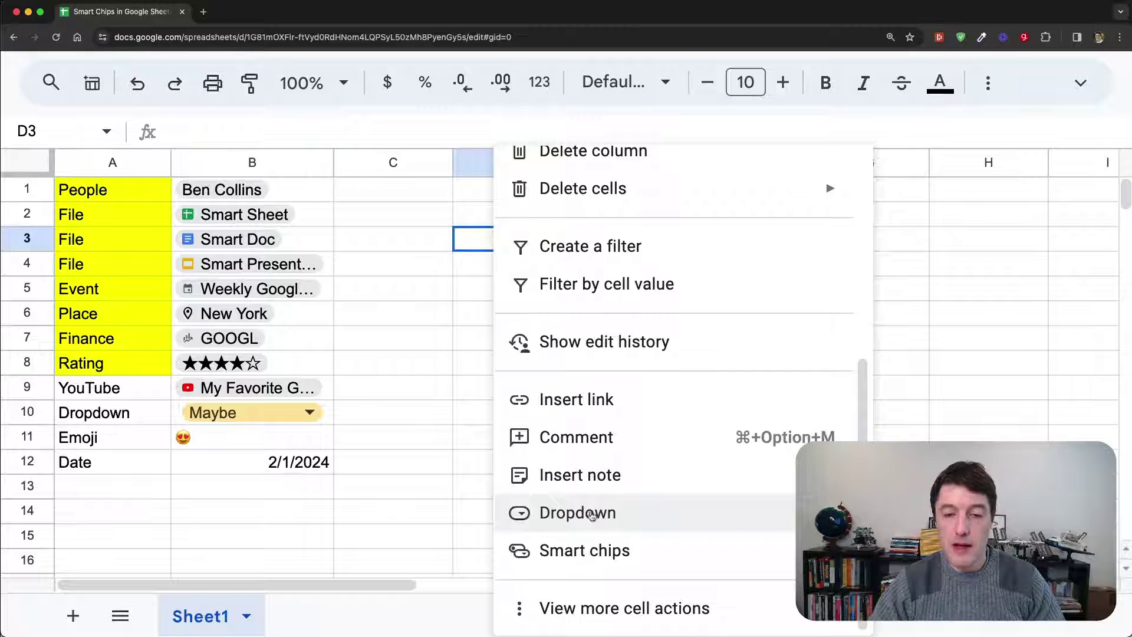
left_click(652, 515)
left_click(419, 189)
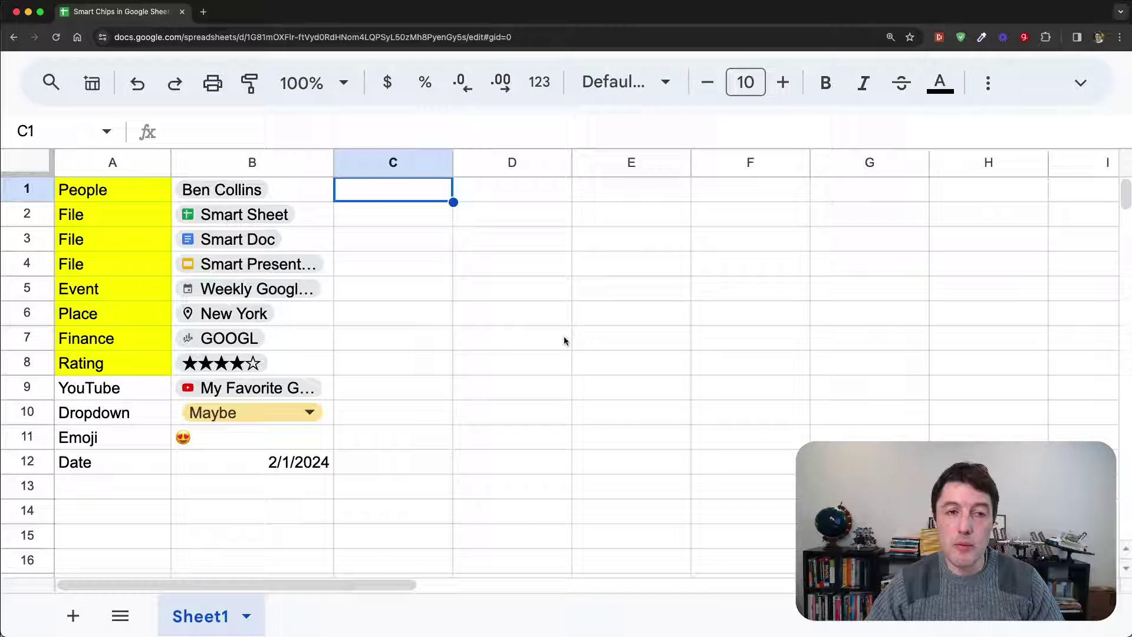
Open Data extractions from the Smart Sheet file chip's preview card in B2.
left_click(310, 209)
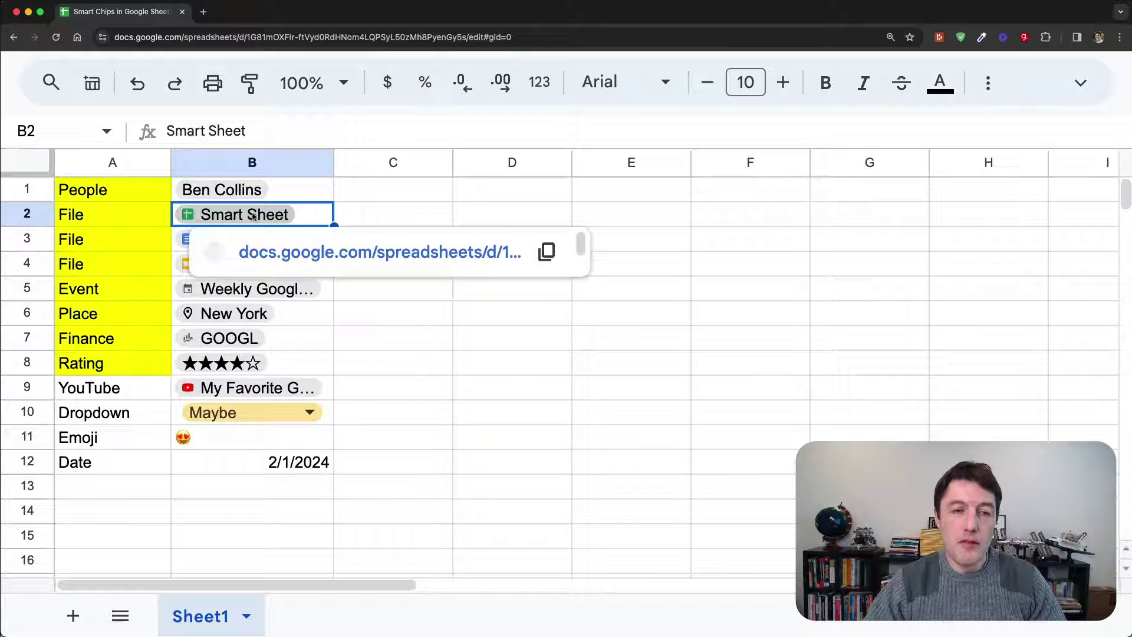
mouse_move(254, 217)
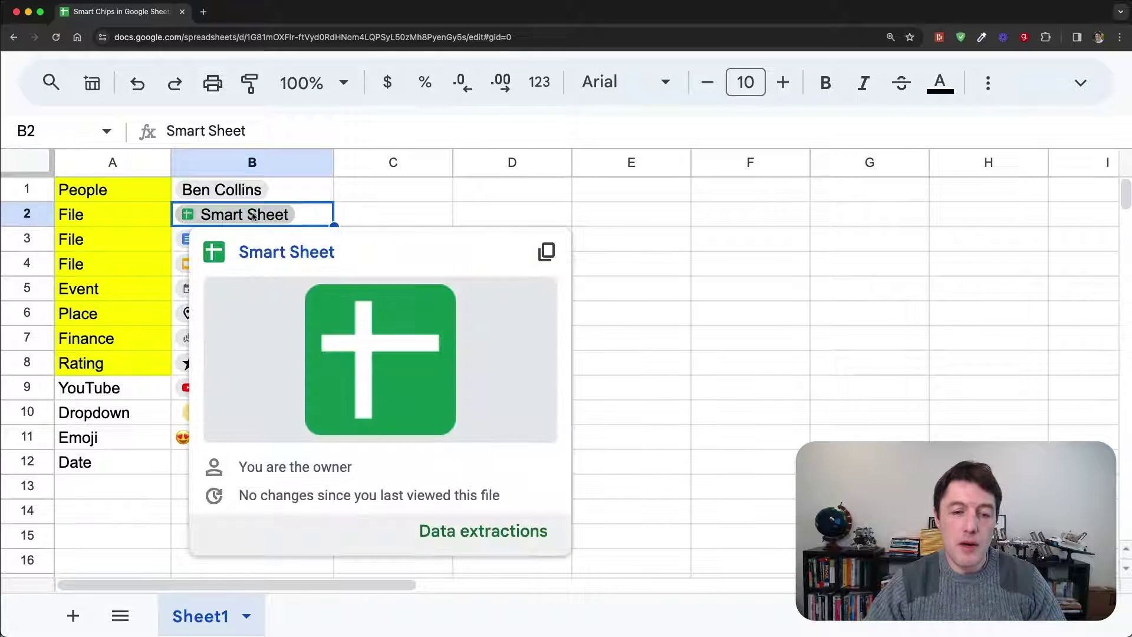
left_click(524, 532)
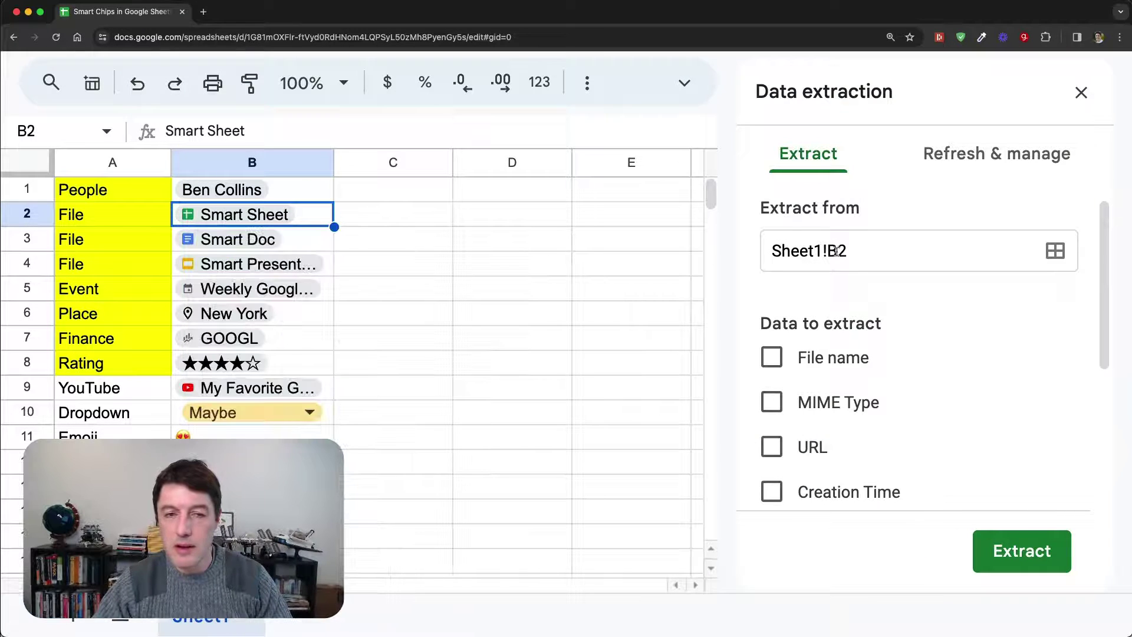
Extract File name, MIME type, Creation time and Owner from the Smart Sheet chip into C2.
scroll(853, 246, "down", 2)
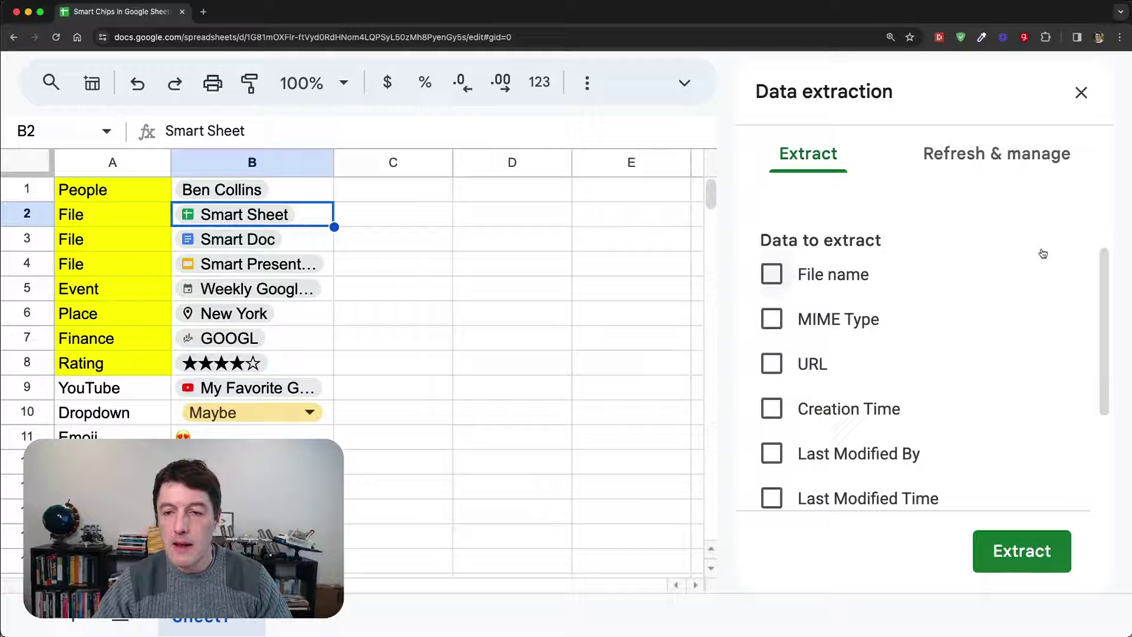
left_click(781, 276)
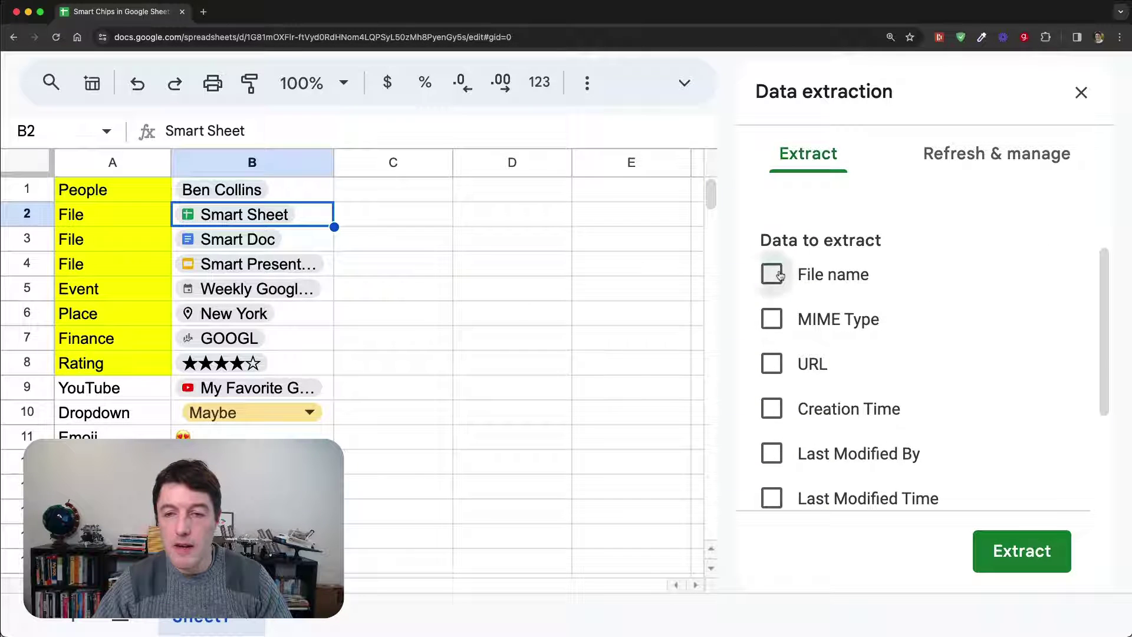
left_click(777, 319)
scroll(924, 318, "down", 2)
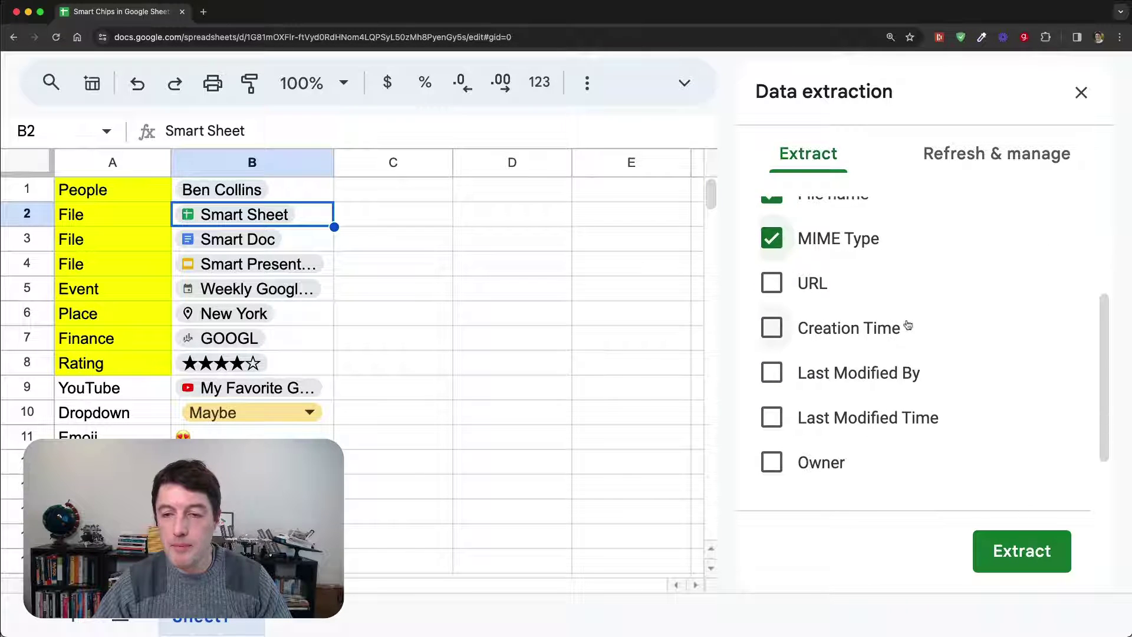
left_click(771, 332)
scroll(864, 389, "down", 2)
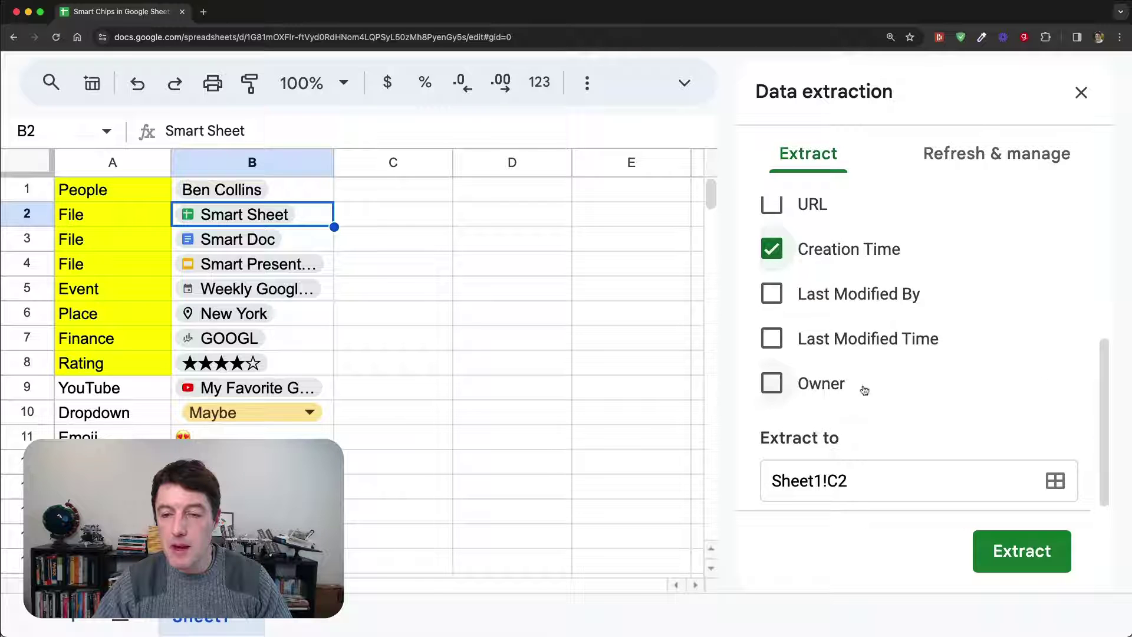
left_click(786, 384)
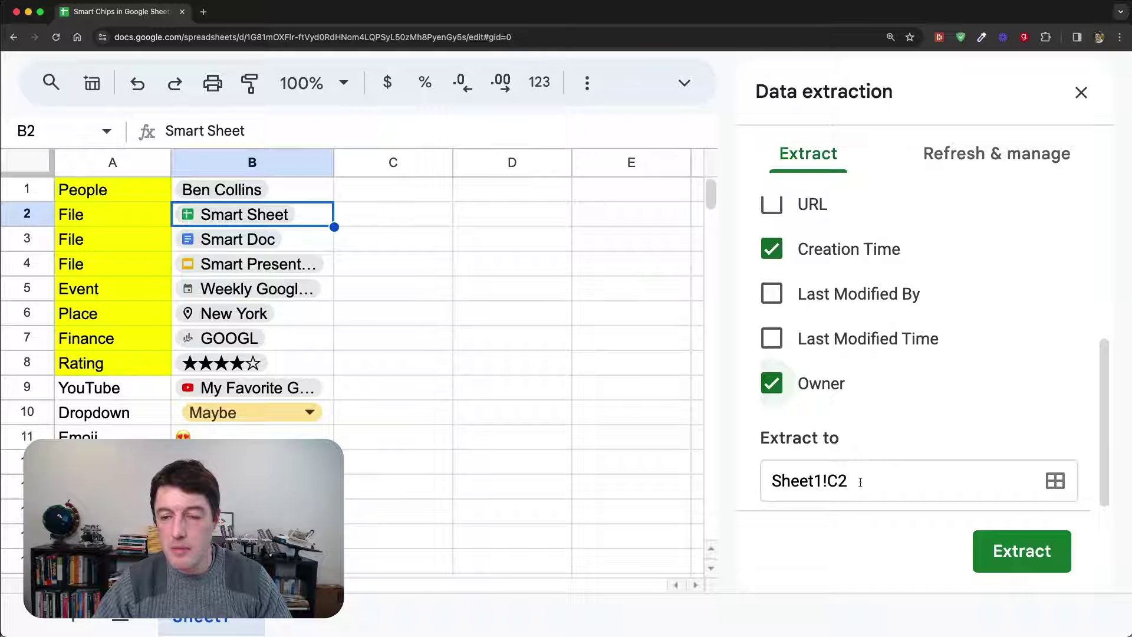
left_click(1008, 547)
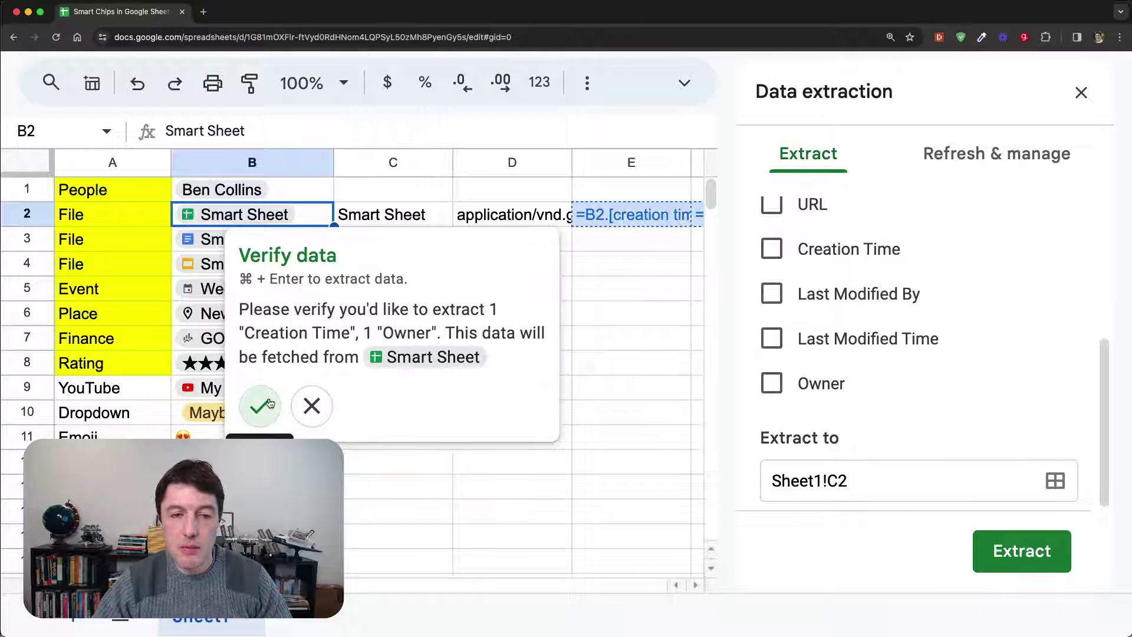
left_click(268, 404)
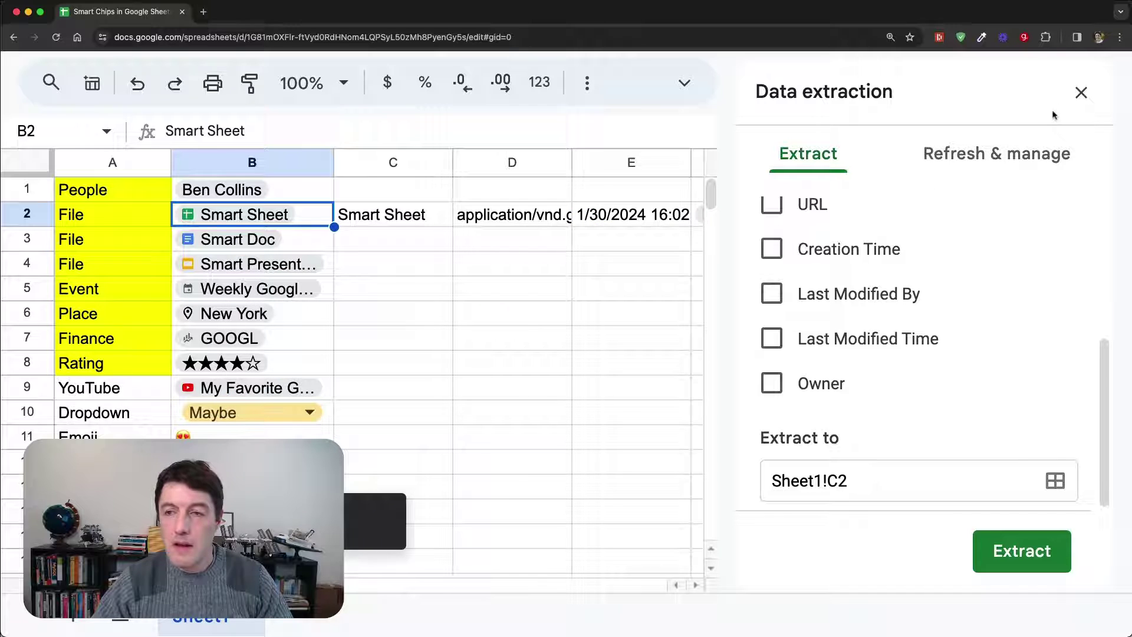
Close the extraction panel, review the C2:F2 formulas, and widen column D to fit the MIME type.
left_click(1078, 94)
key("Right")
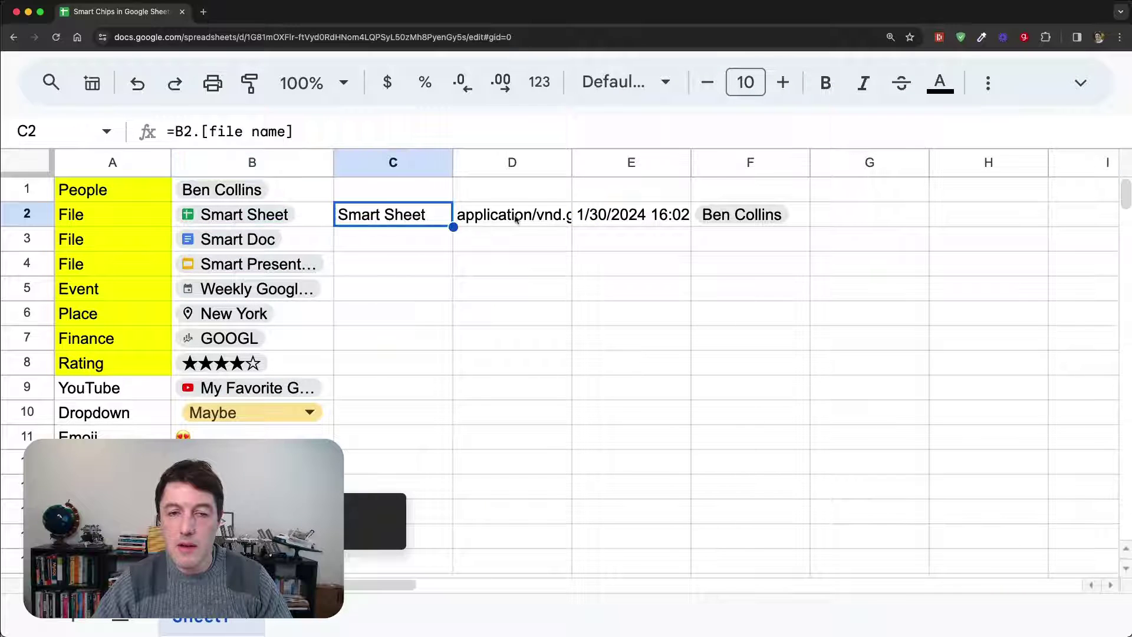
key("Right")
key("Right")
key("Right")
left_click(417, 215)
key("Right")
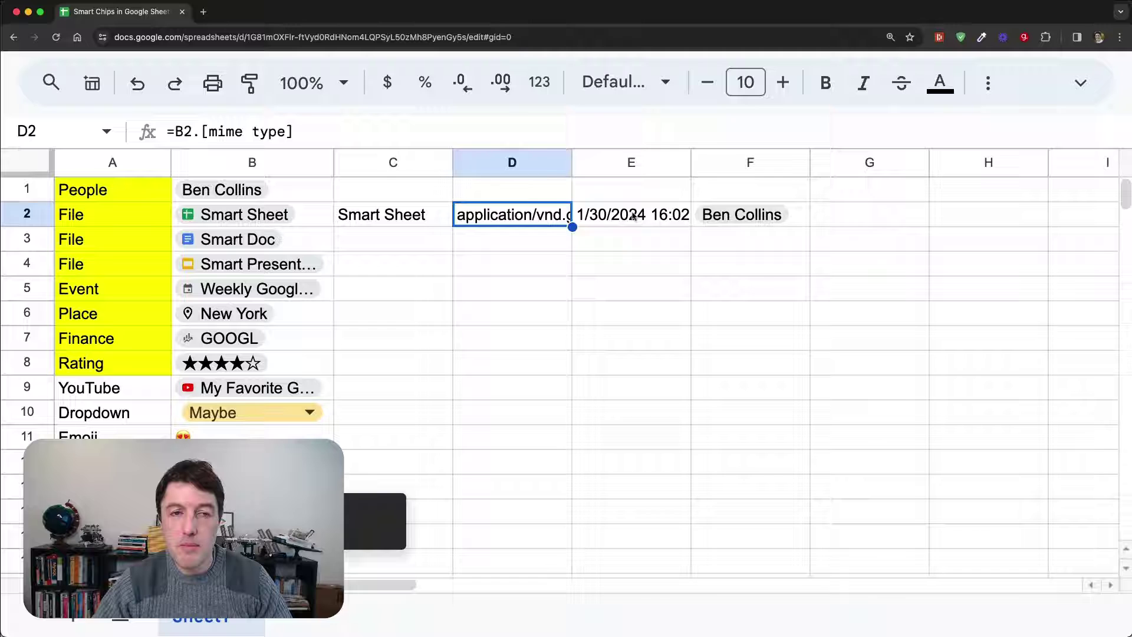
key("Right")
key("Right")
left_click(388, 223)
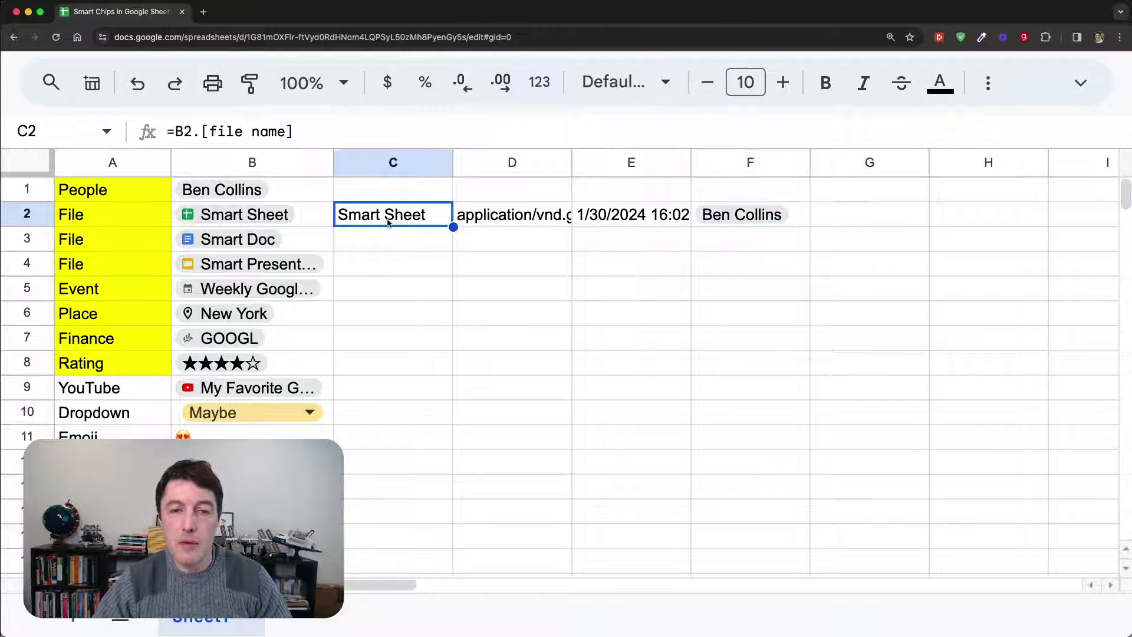
left_click(477, 216)
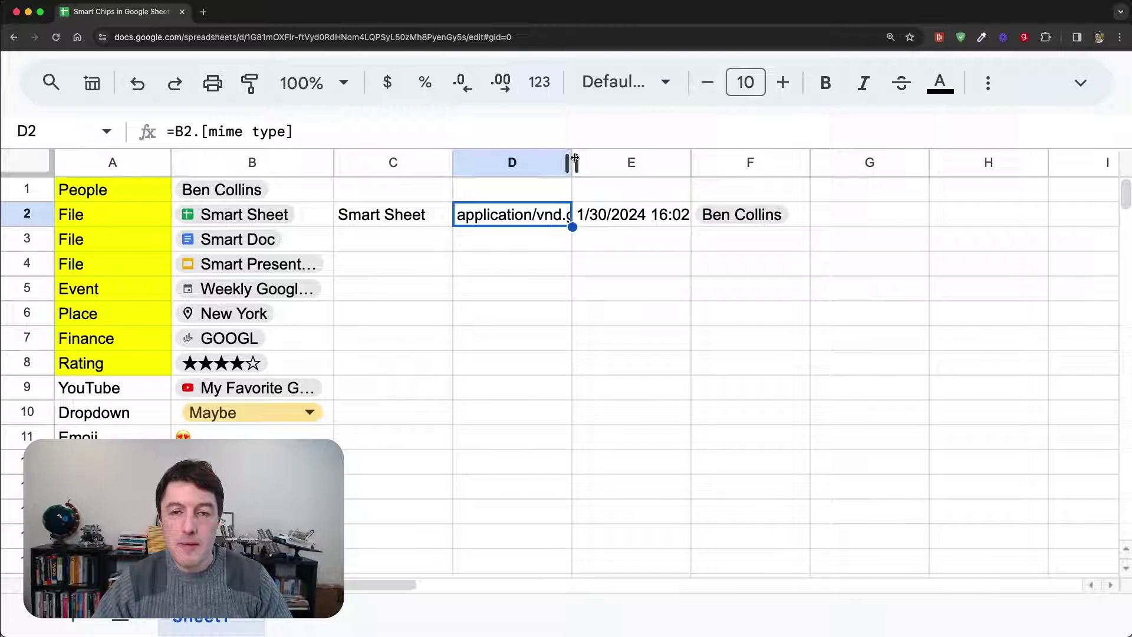
left_click_drag(571, 162, 750, 162)
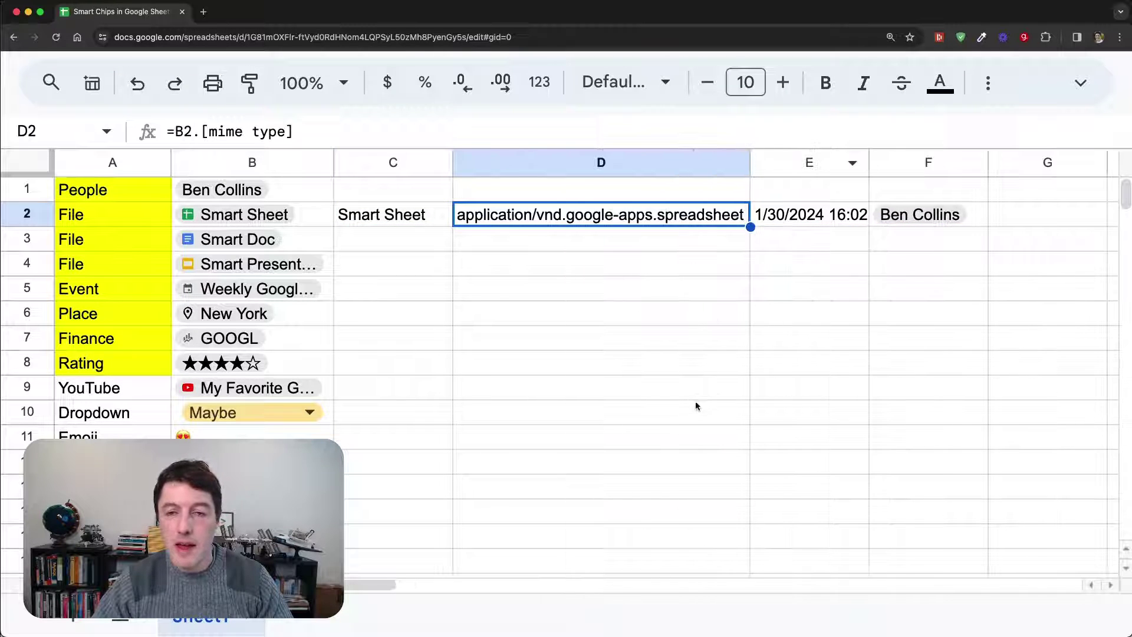
left_click(841, 214)
left_click(919, 215)
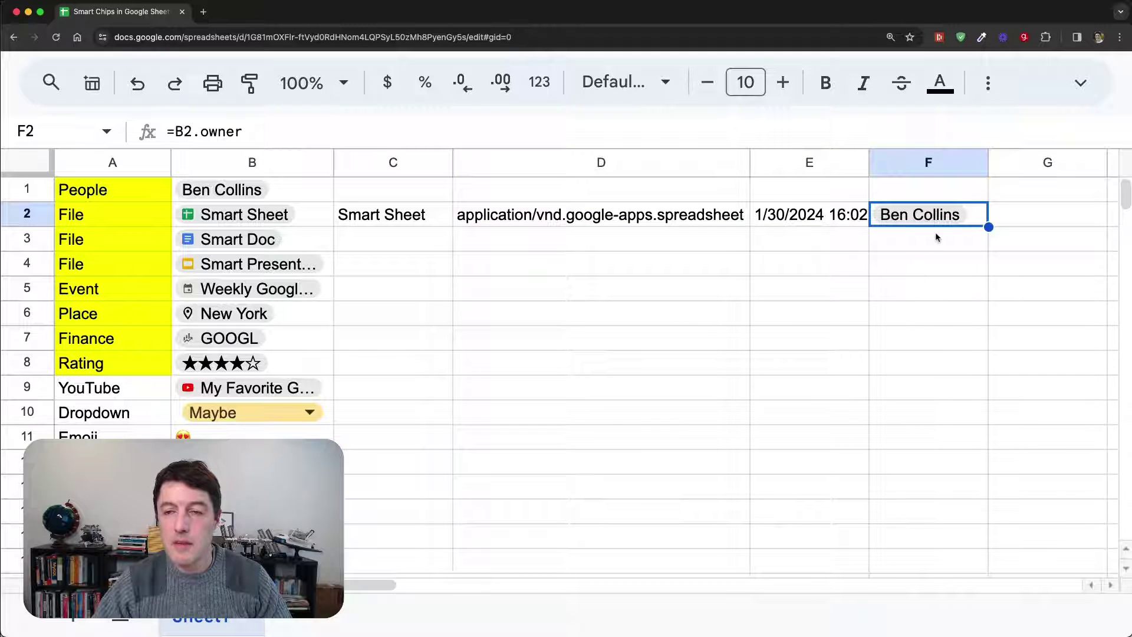
Examine the bracketed =B2.[file name] property in C2 and =B2.owner in F2 without editing them.
left_click(403, 219)
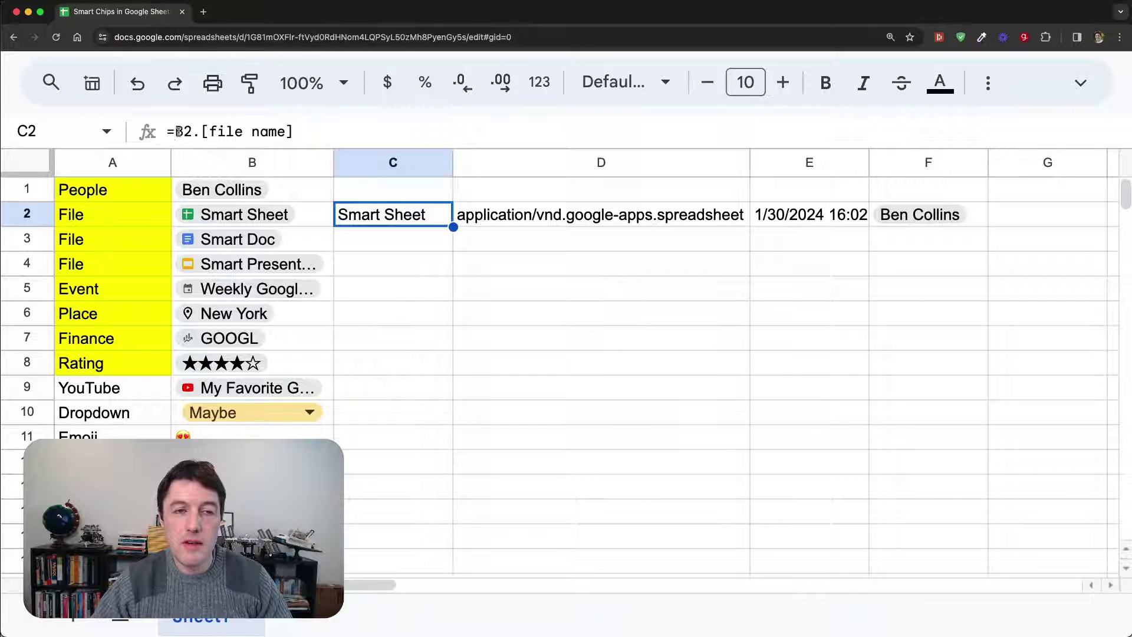
left_click_drag(176, 131, 293, 131)
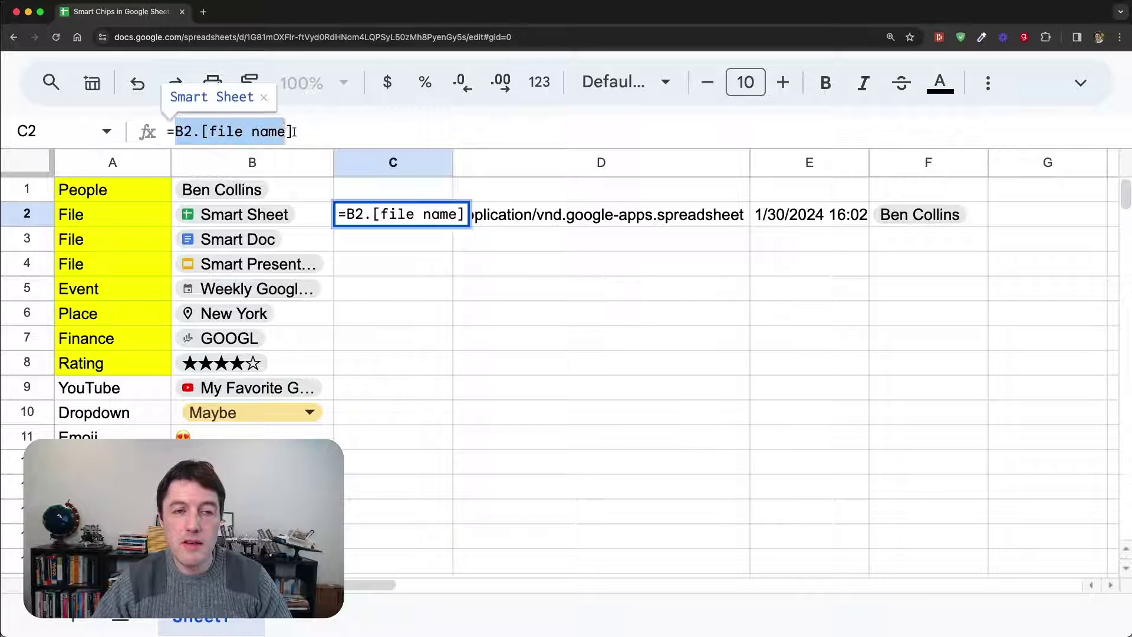
left_click(204, 131)
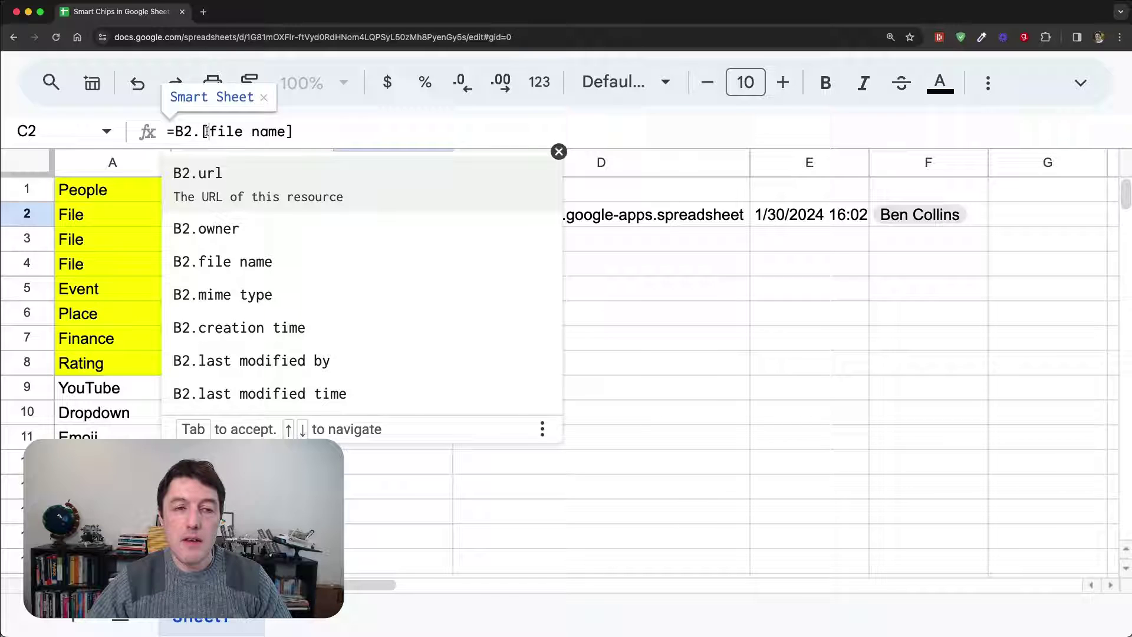
key("Escape")
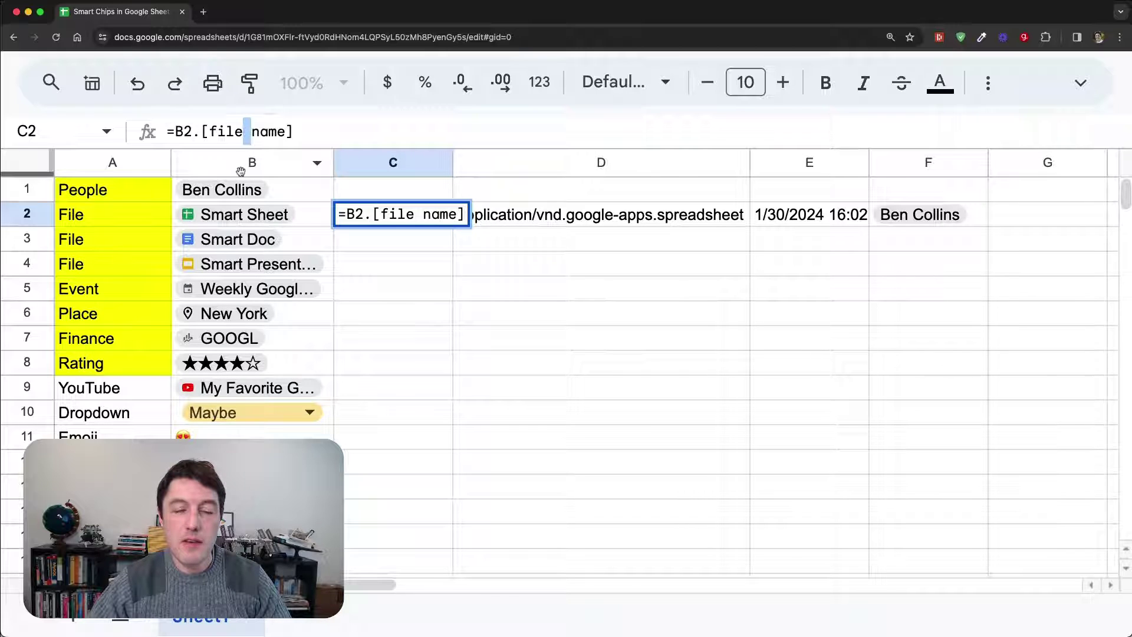
left_click_drag(213, 131, 287, 131)
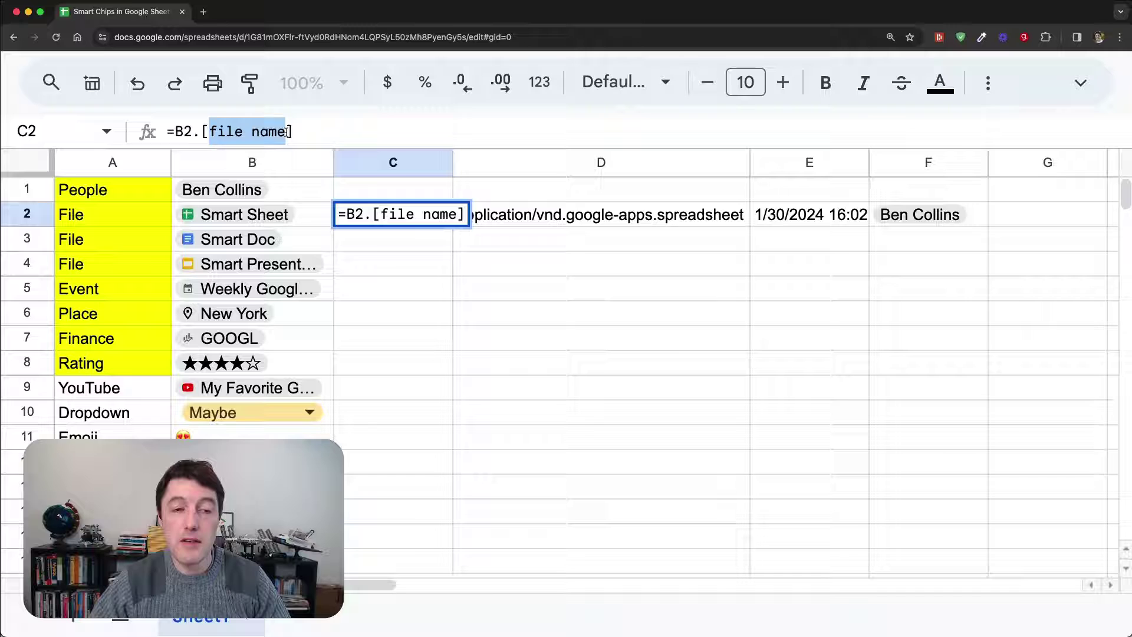
left_click(291, 132)
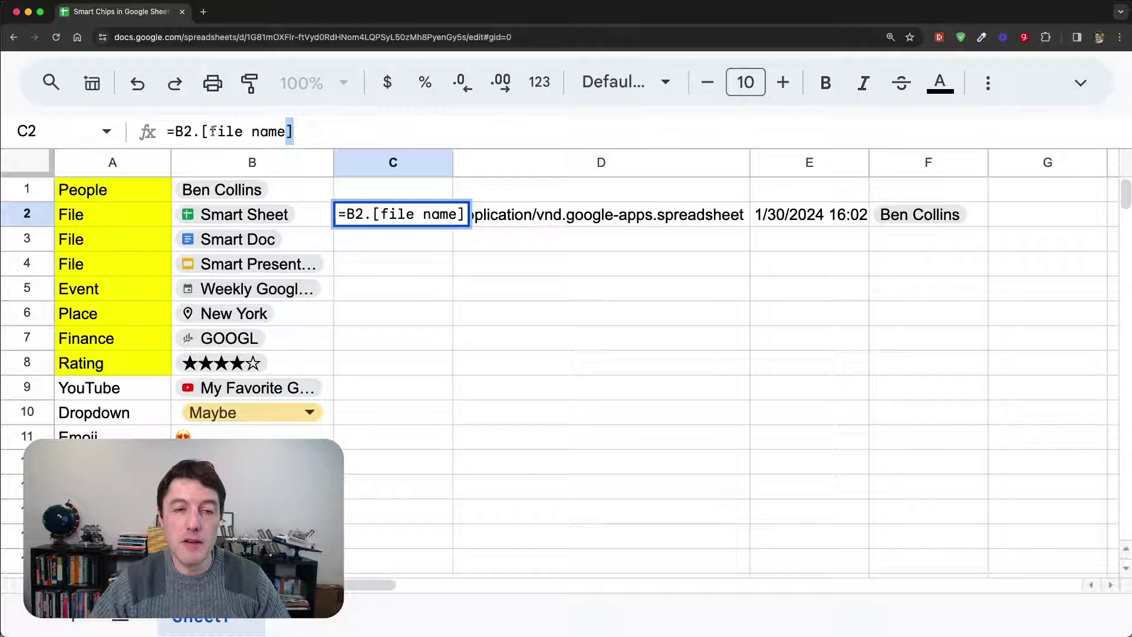
key("Escape")
left_click(563, 217)
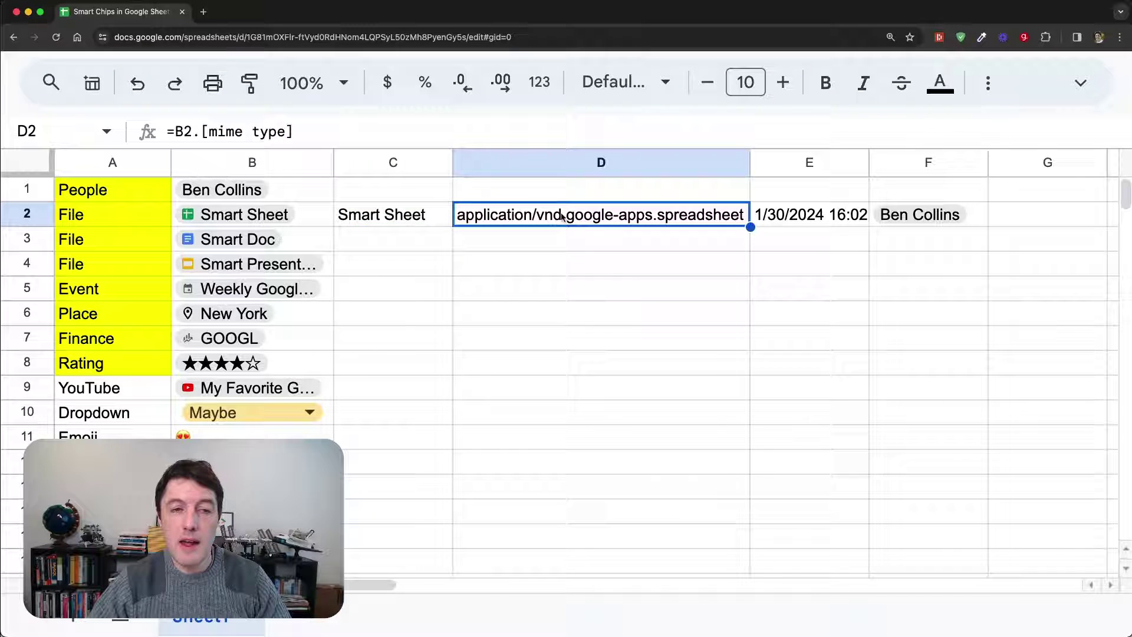
left_click(829, 219)
left_click(920, 215)
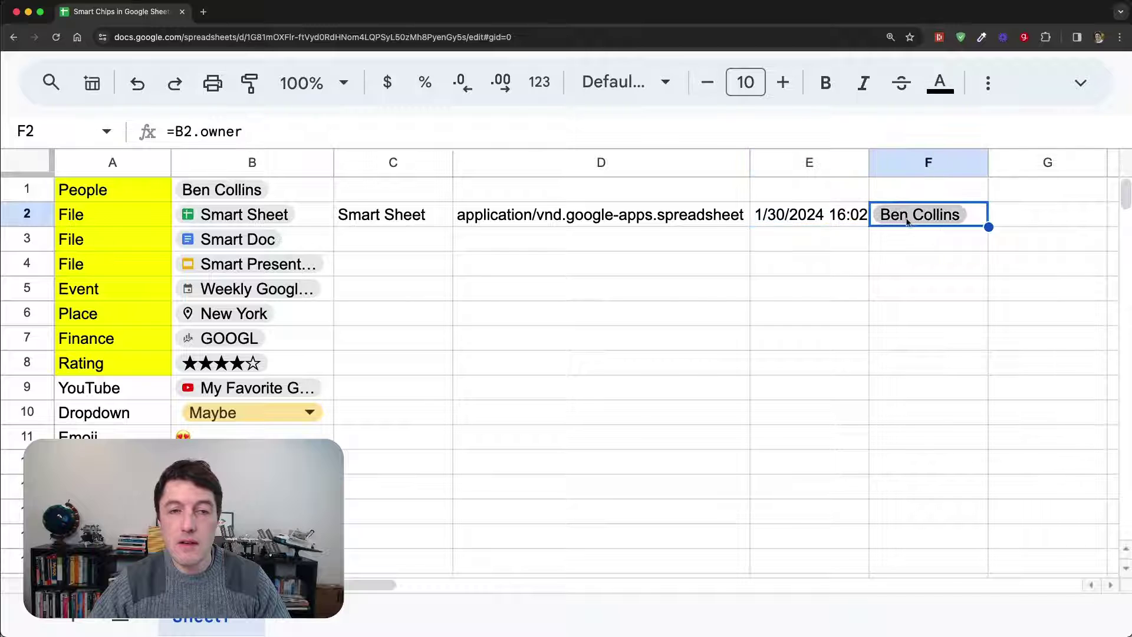
left_click_drag(248, 131, 202, 131)
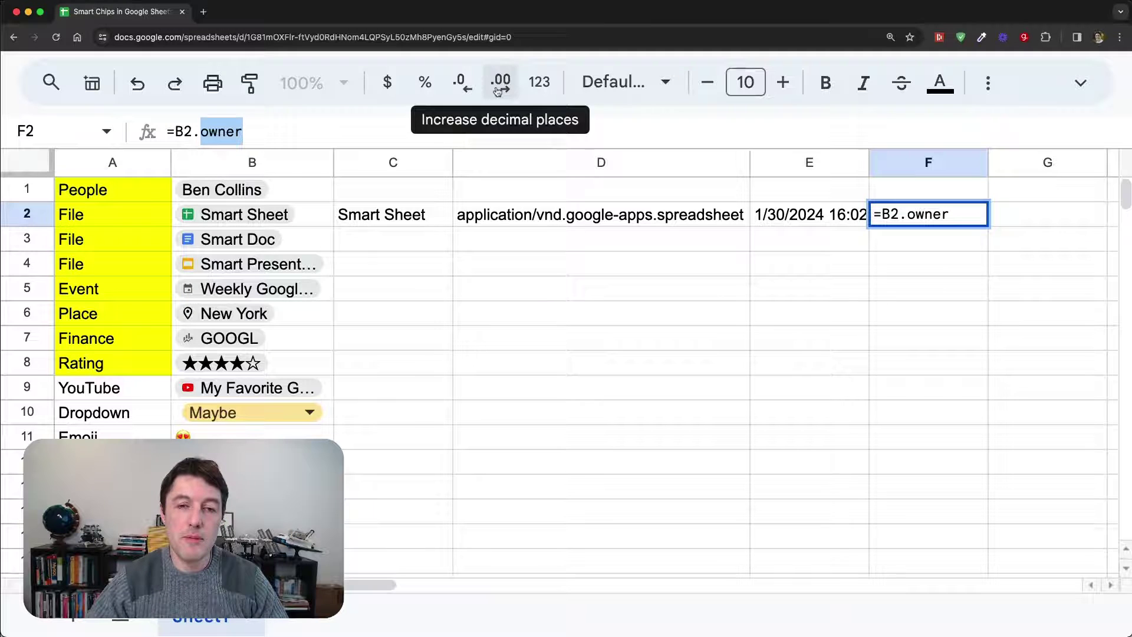
key("Return")
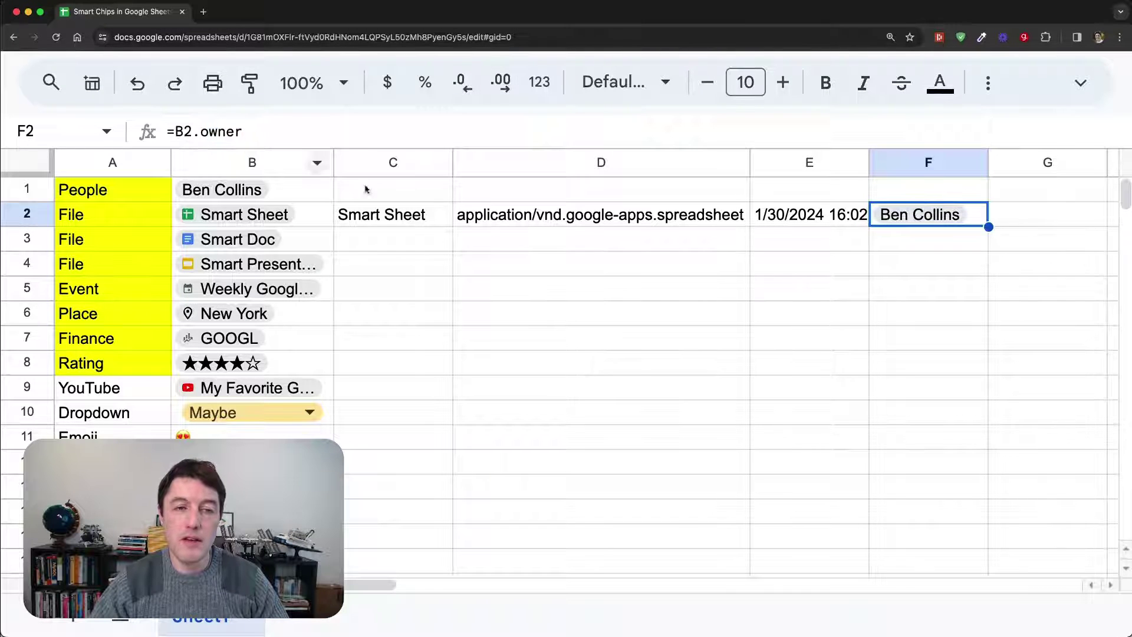
Enter =B5.description in C5 and approve fetching the event's weekly newsletter description.
left_click(403, 253)
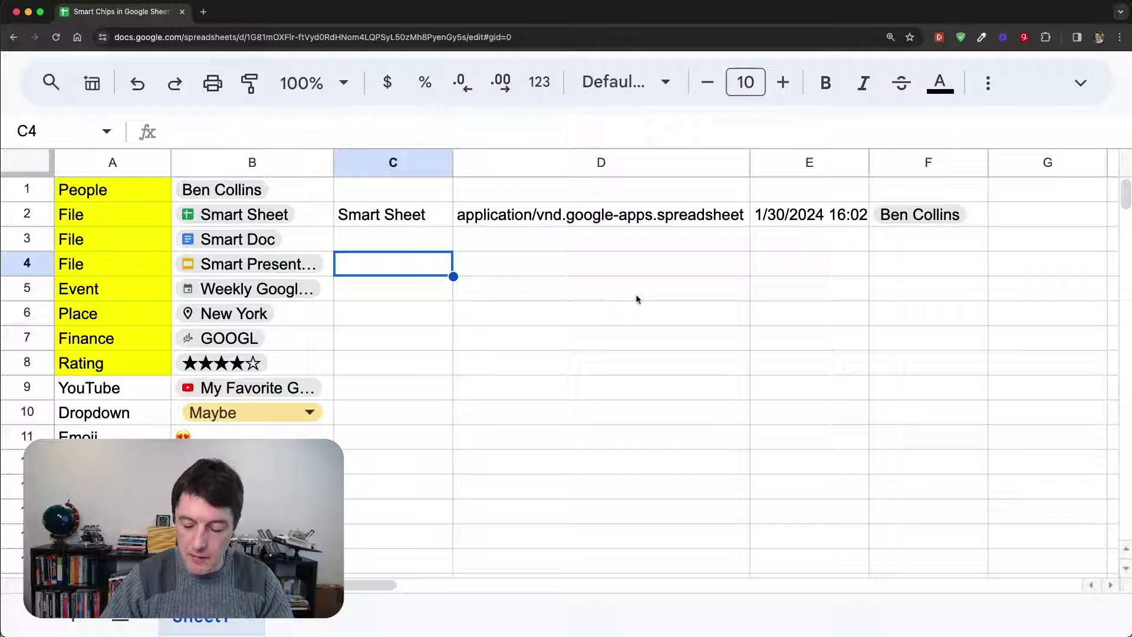
key("Down")
type("=")
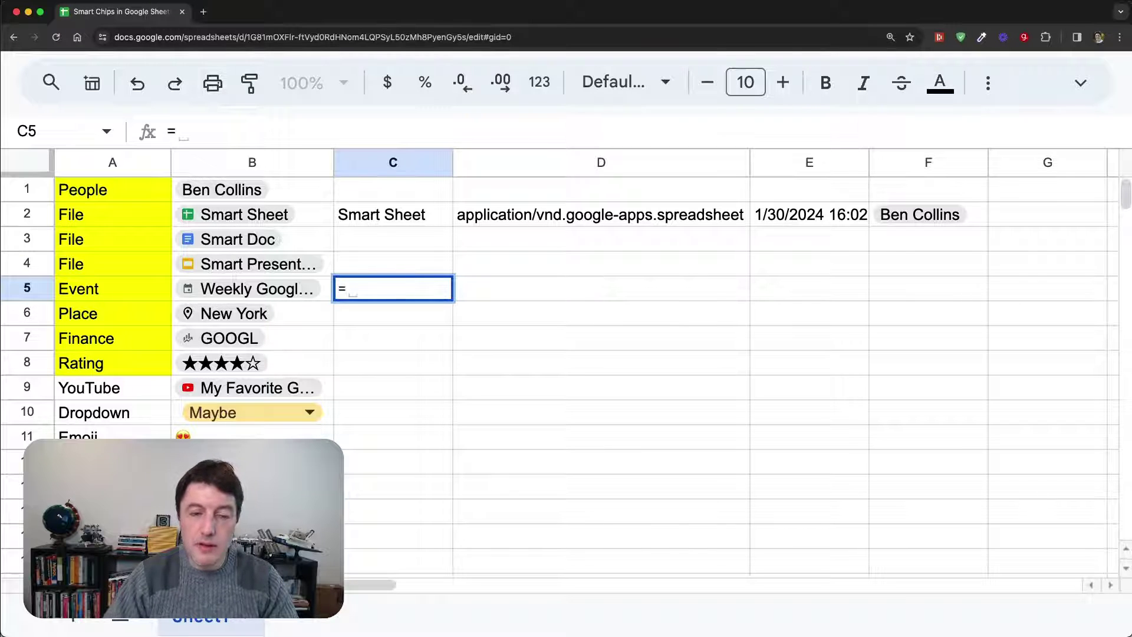
type("B5.")
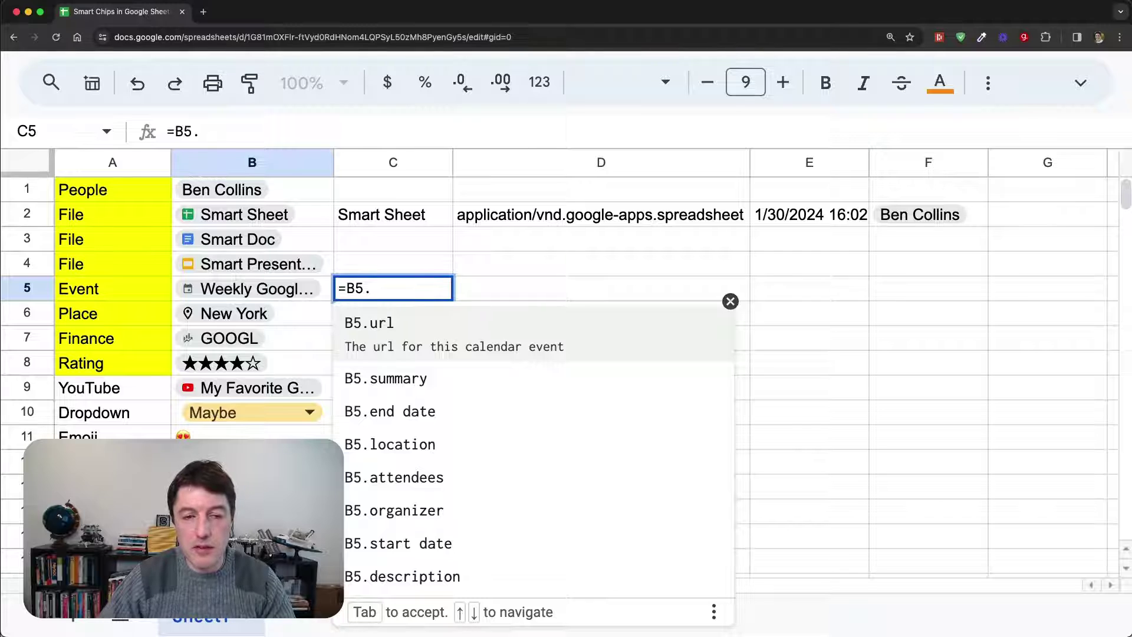
key("Down")
key("Down")
key("Down")
key("Down")
key("Down")
key("Down")
key("Down")
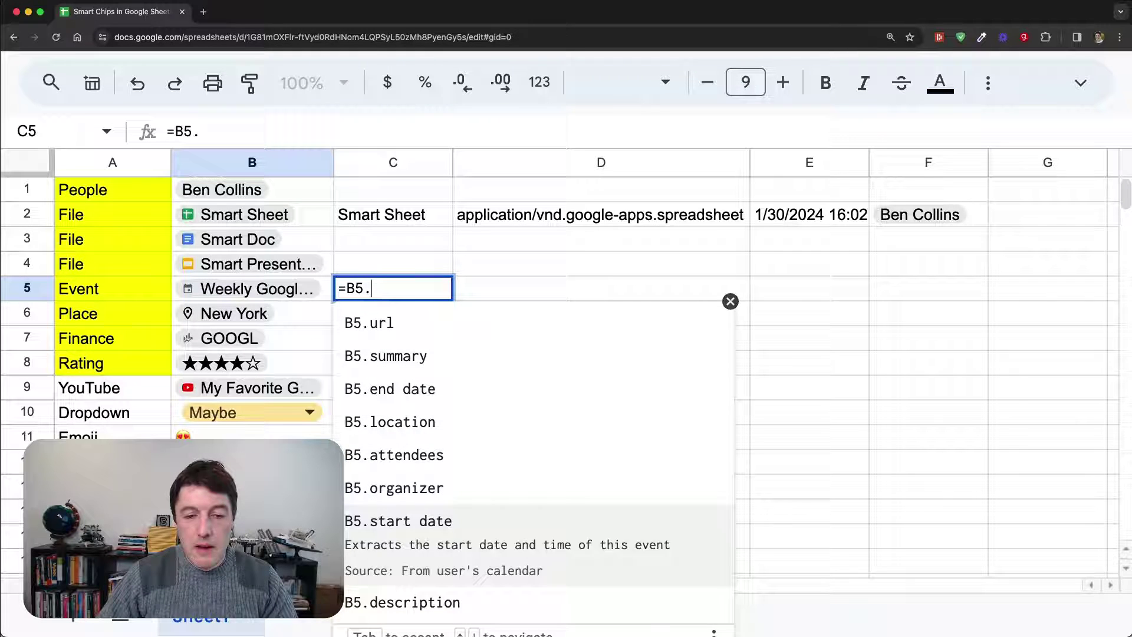
key("Tab")
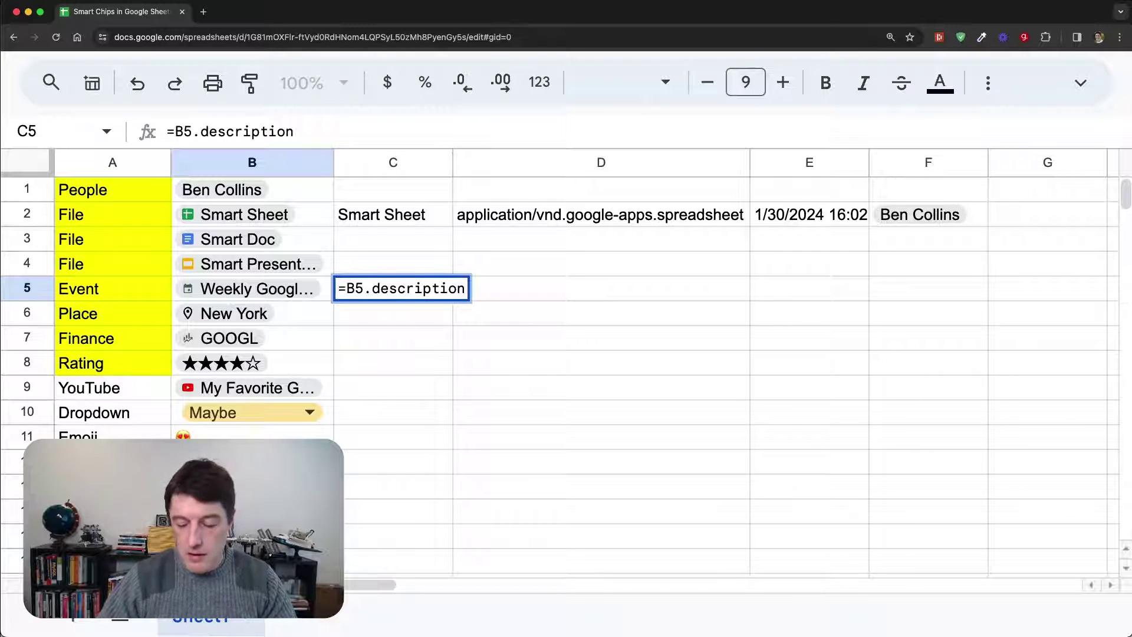
key("Return")
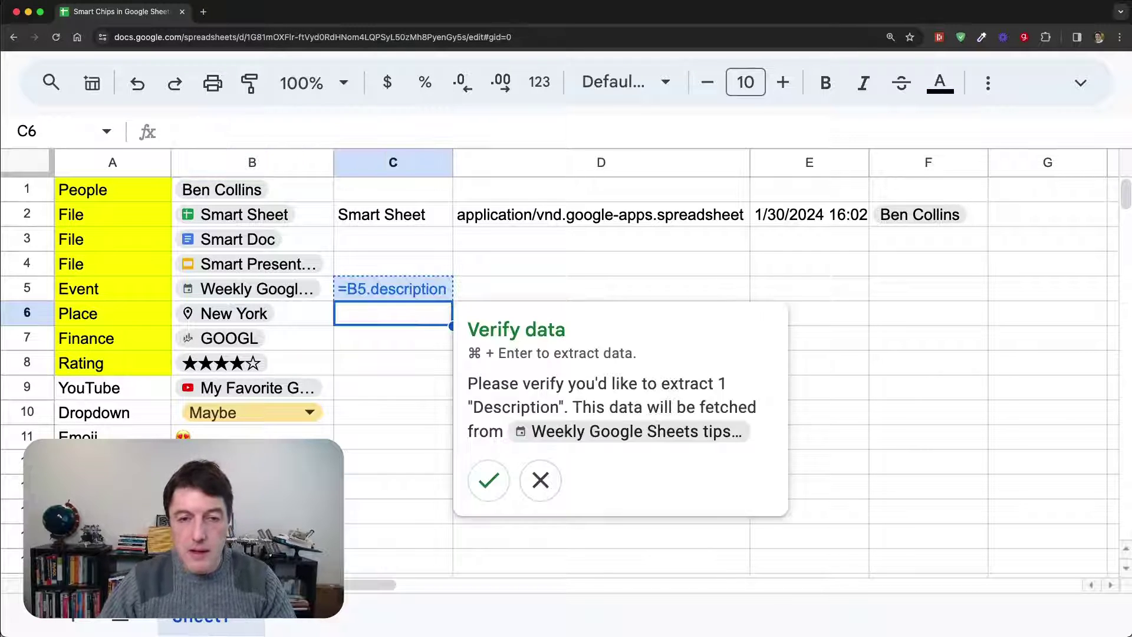
left_click(488, 479)
left_click(379, 293)
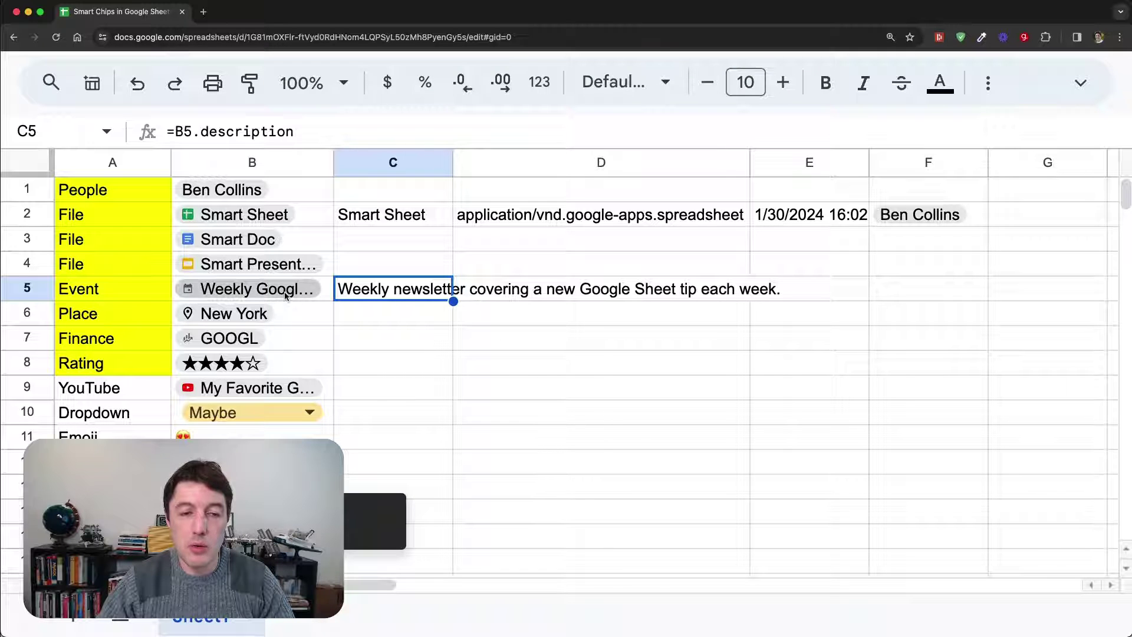
mouse_move(287, 298)
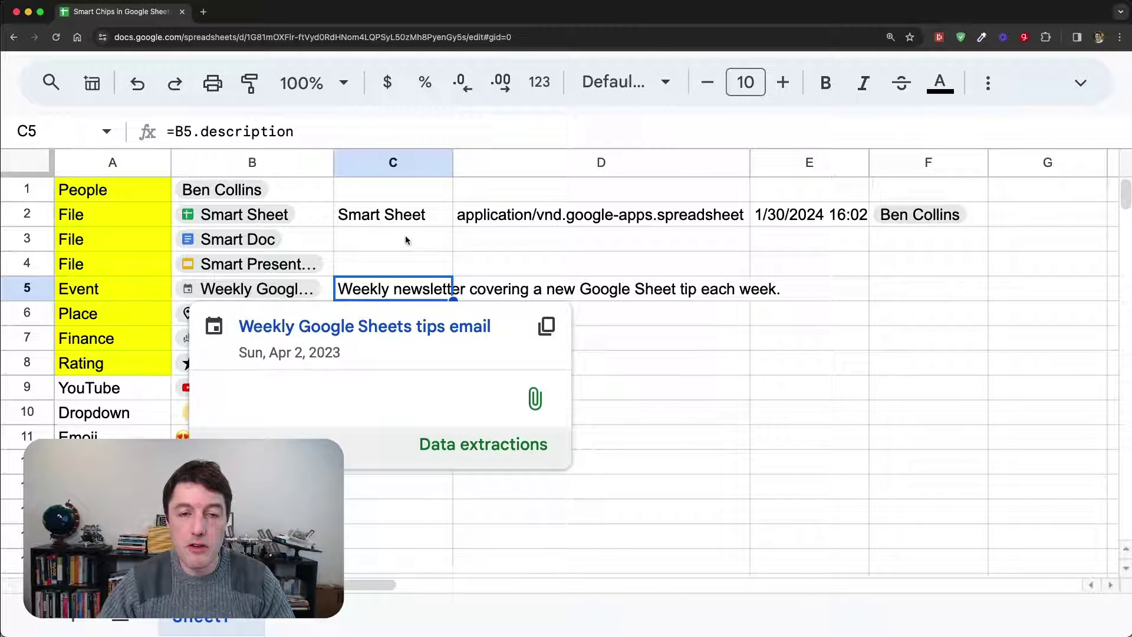
left_click(391, 269)
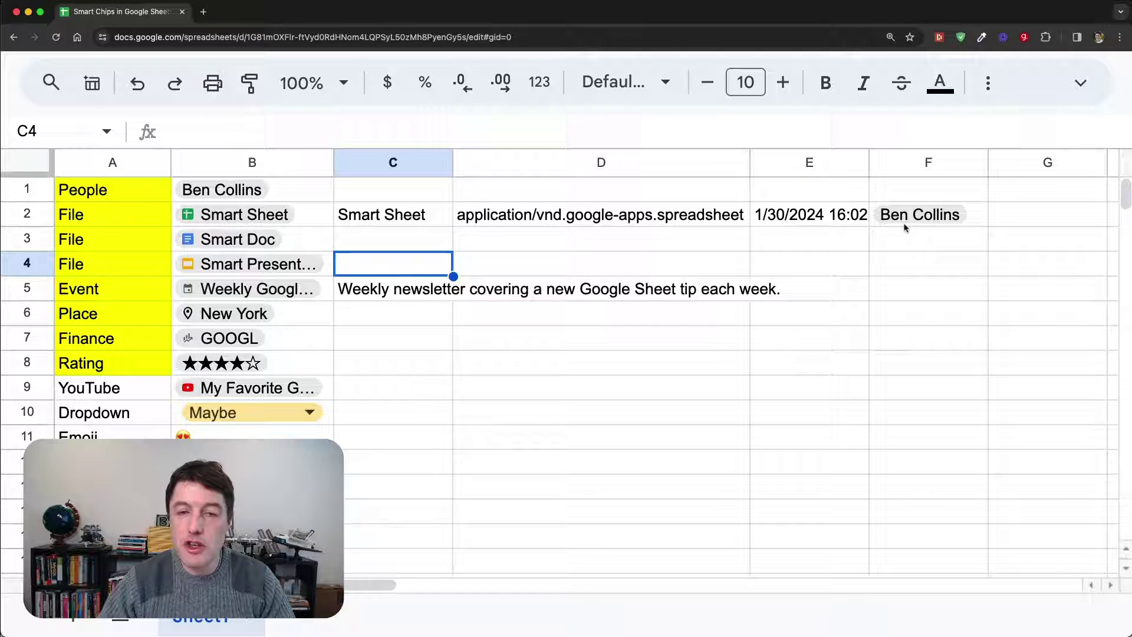
Clear the results in C2:G5 and enter =B2.owner.email in C2, confirming the data extraction.
left_click_drag(424, 213, 1015, 303)
key("Delete")
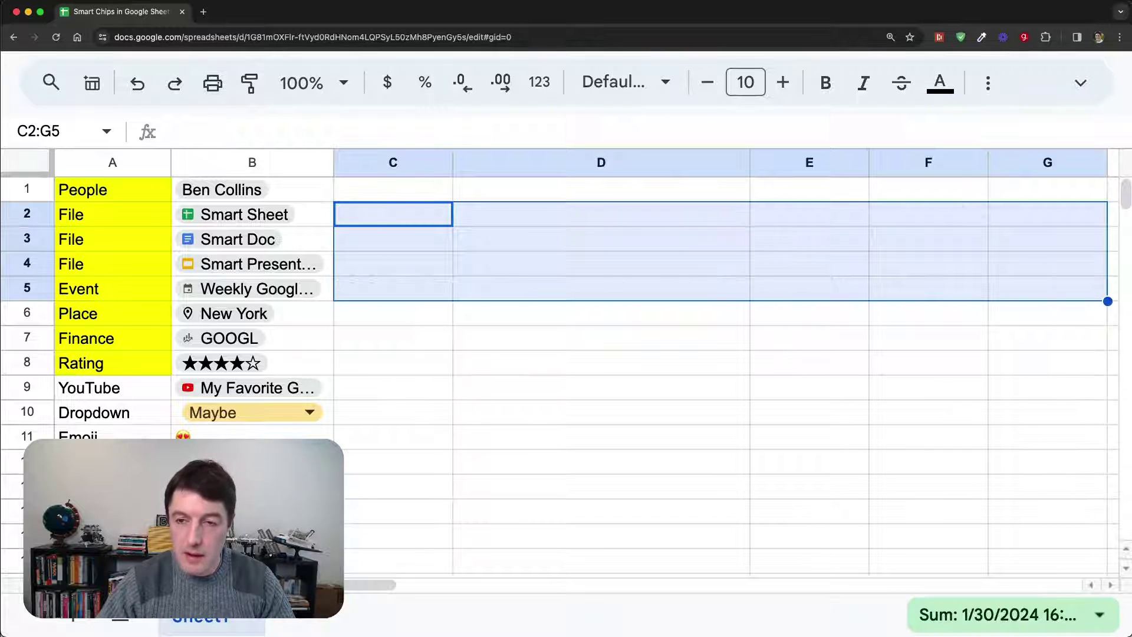
left_click(409, 222)
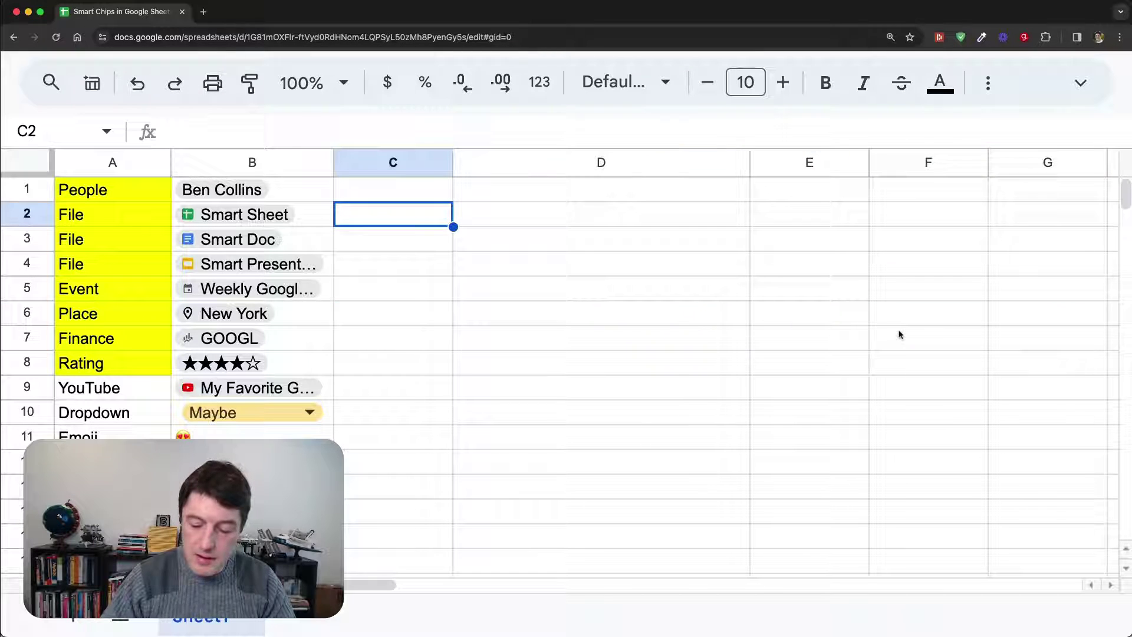
type("=B2")
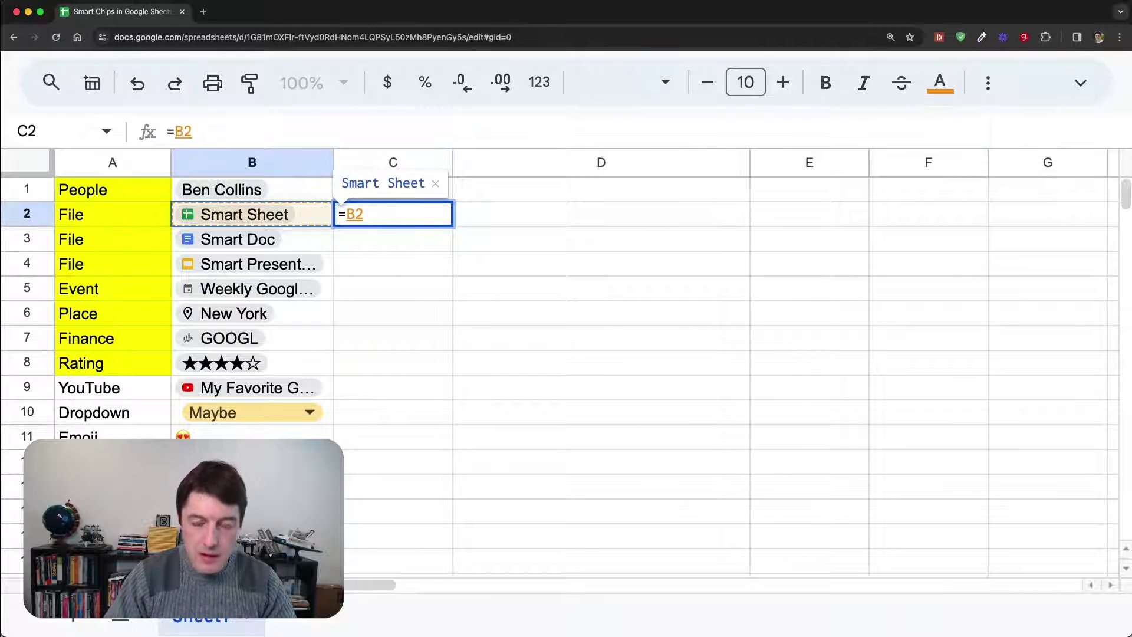
type(".owner")
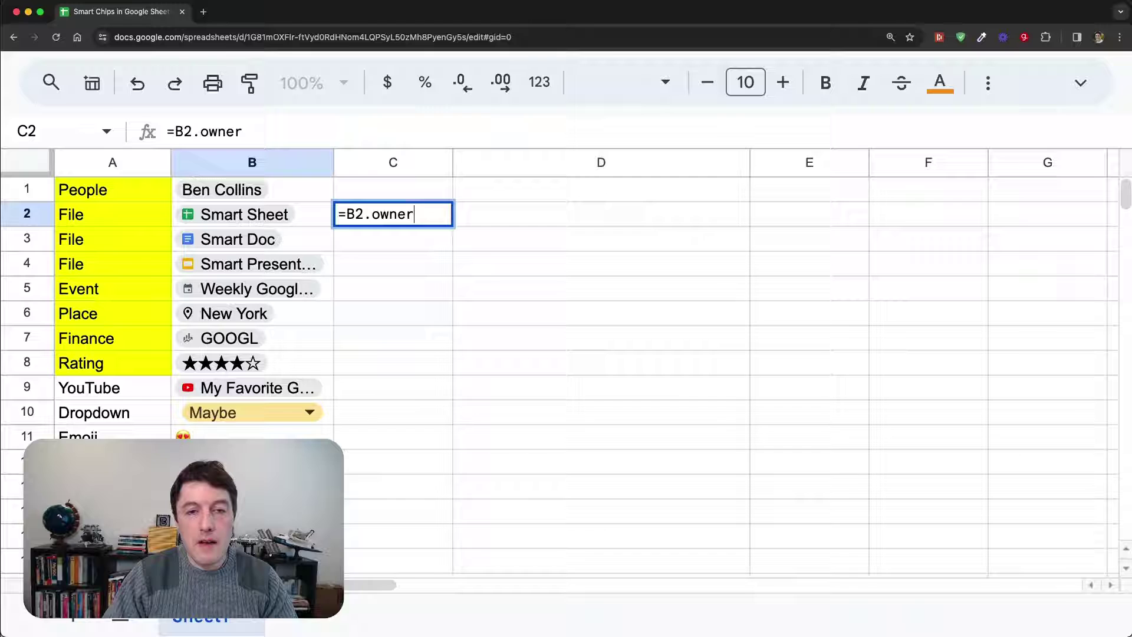
type(".email")
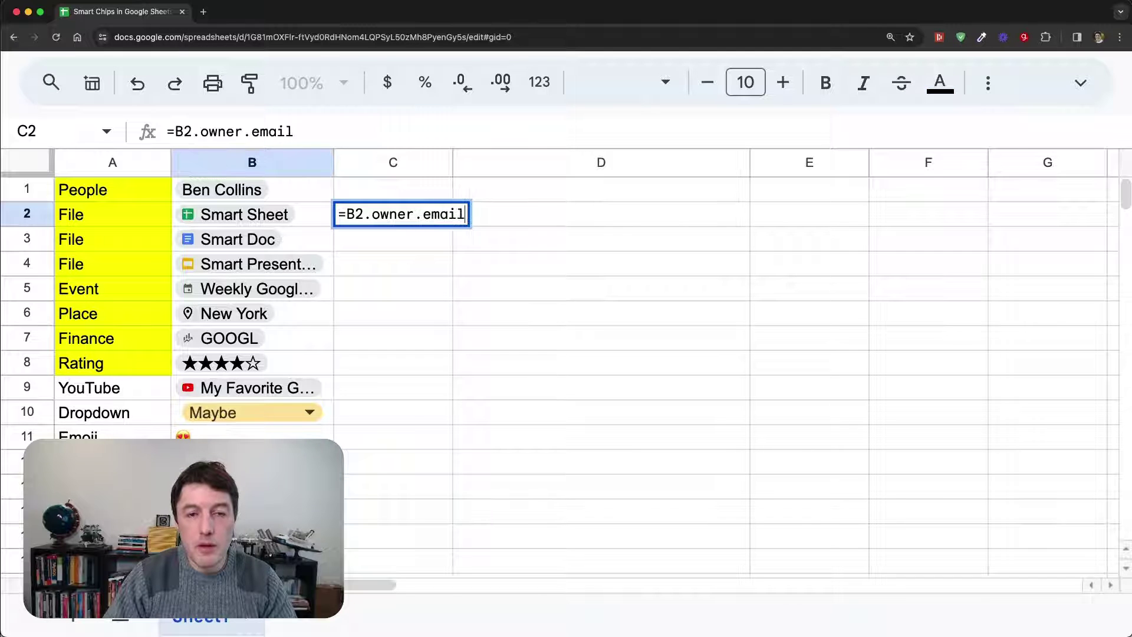
key("Return")
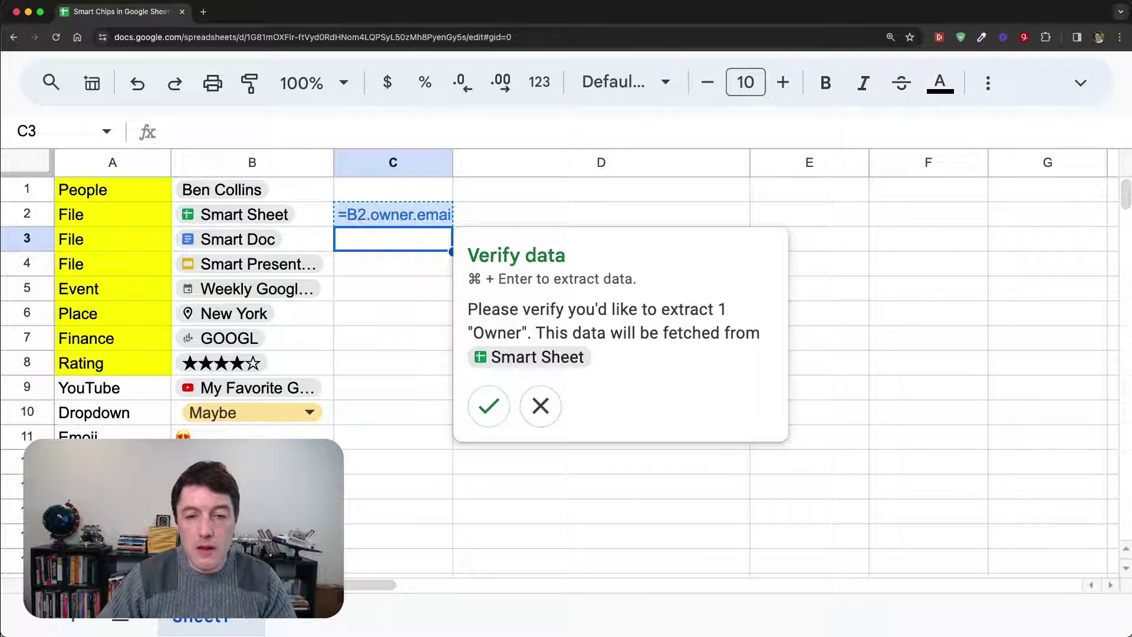
key("super+Return")
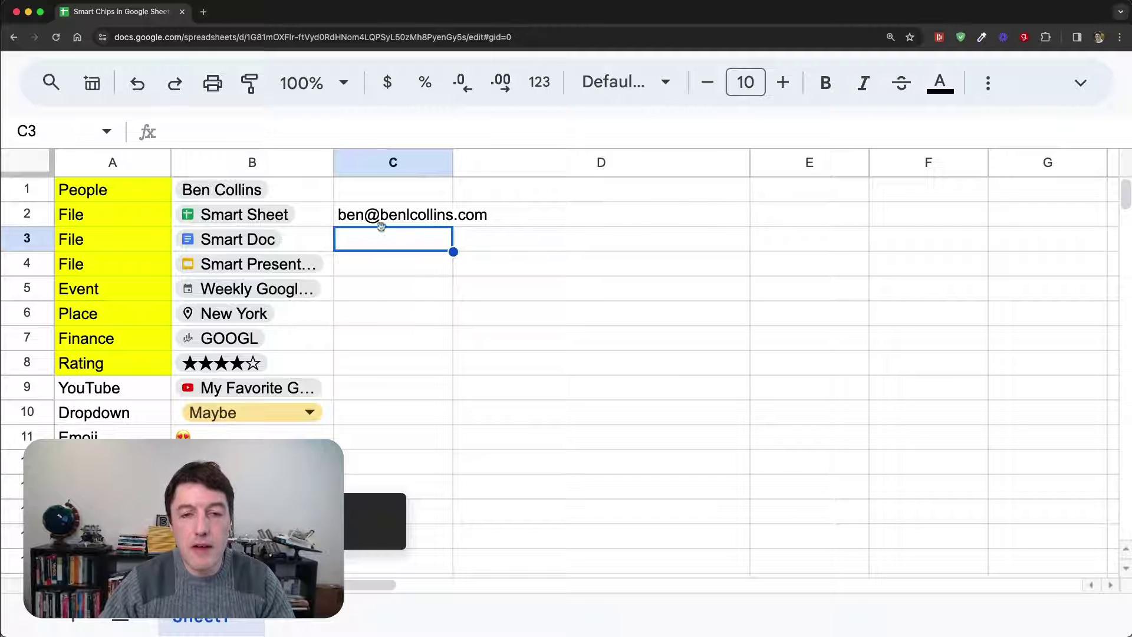
Move the owner email result to D2 and enter =B2.owner in C2.
left_click(403, 213)
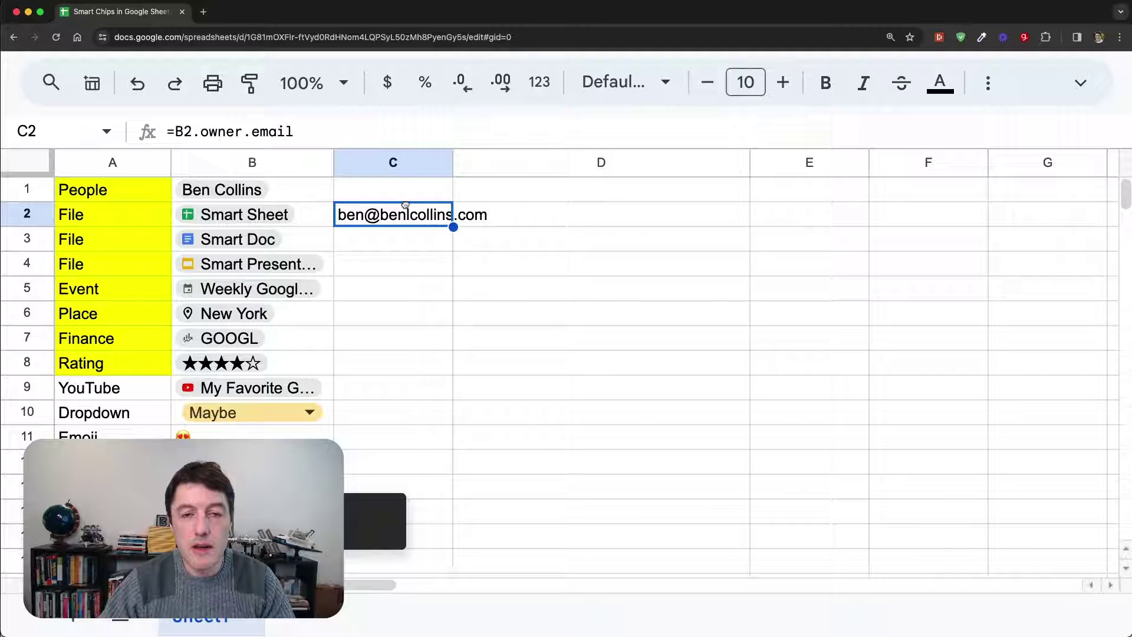
left_click_drag(405, 205, 519, 214)
type("=")
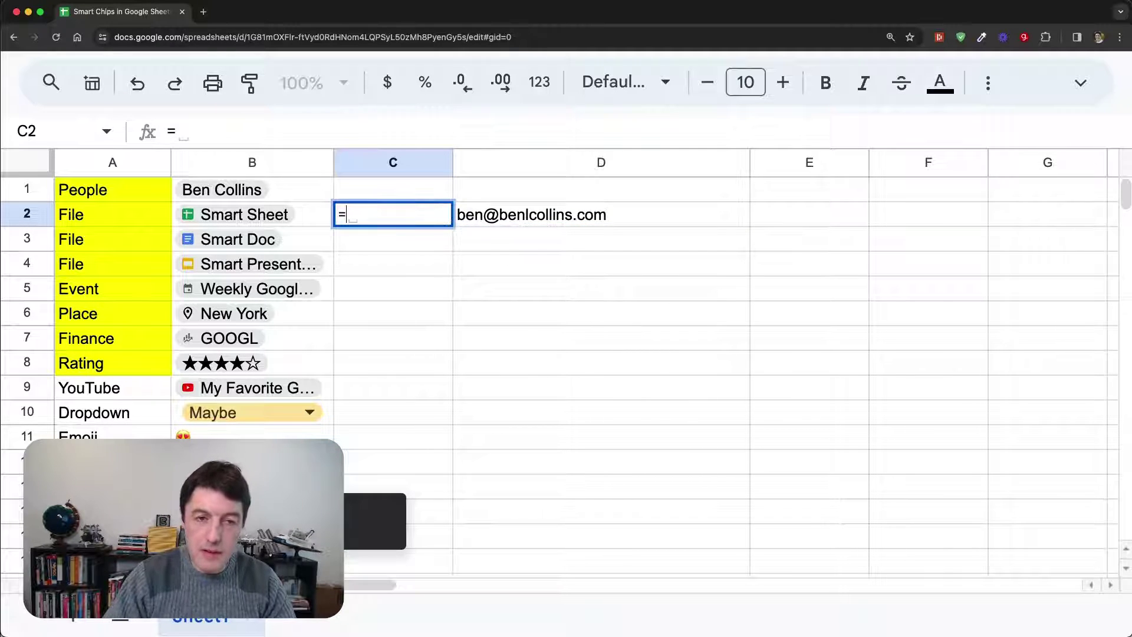
type("B2.owner")
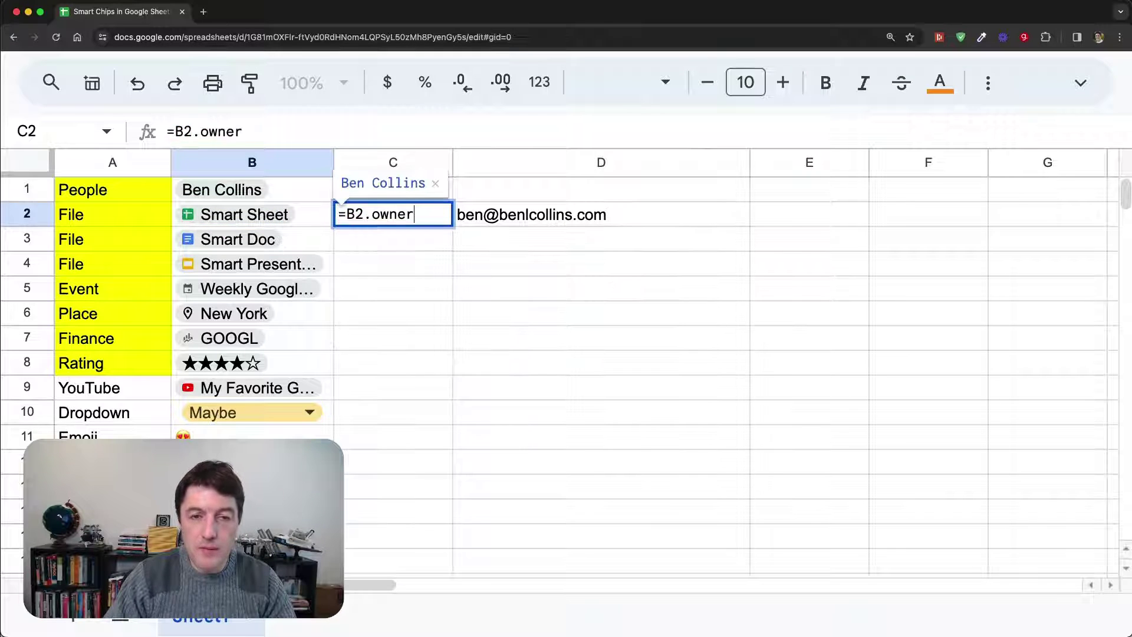
key("Return")
Move the email result on to E2 and enter =C2.email in D2.
left_click(601, 239)
left_click(601, 214)
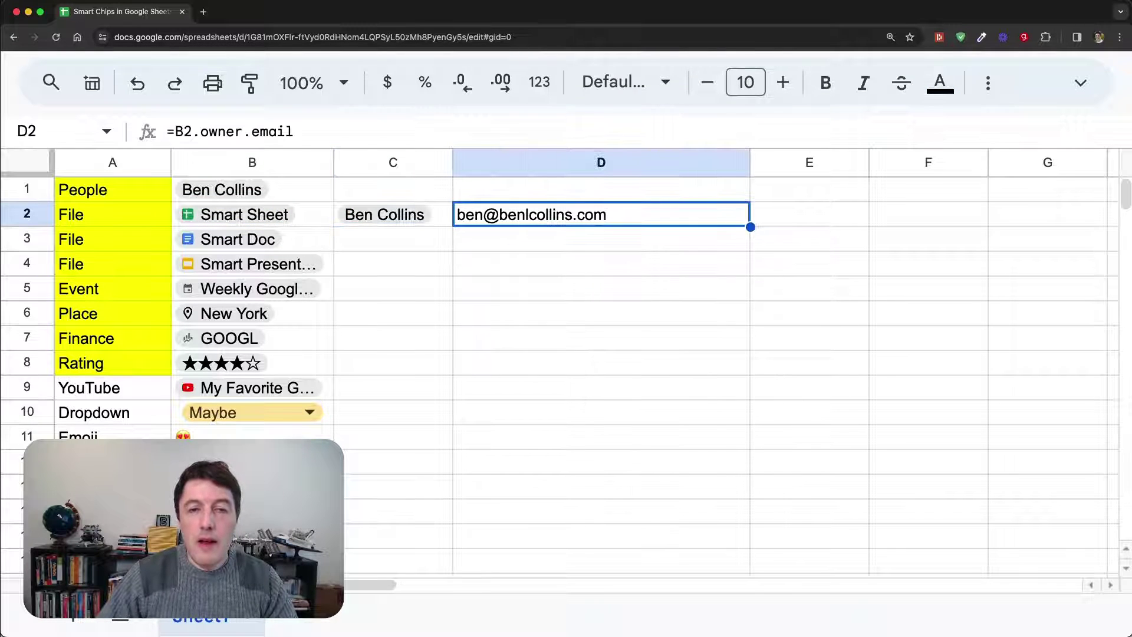
left_click_drag(621, 202, 767, 206)
type("=C2")
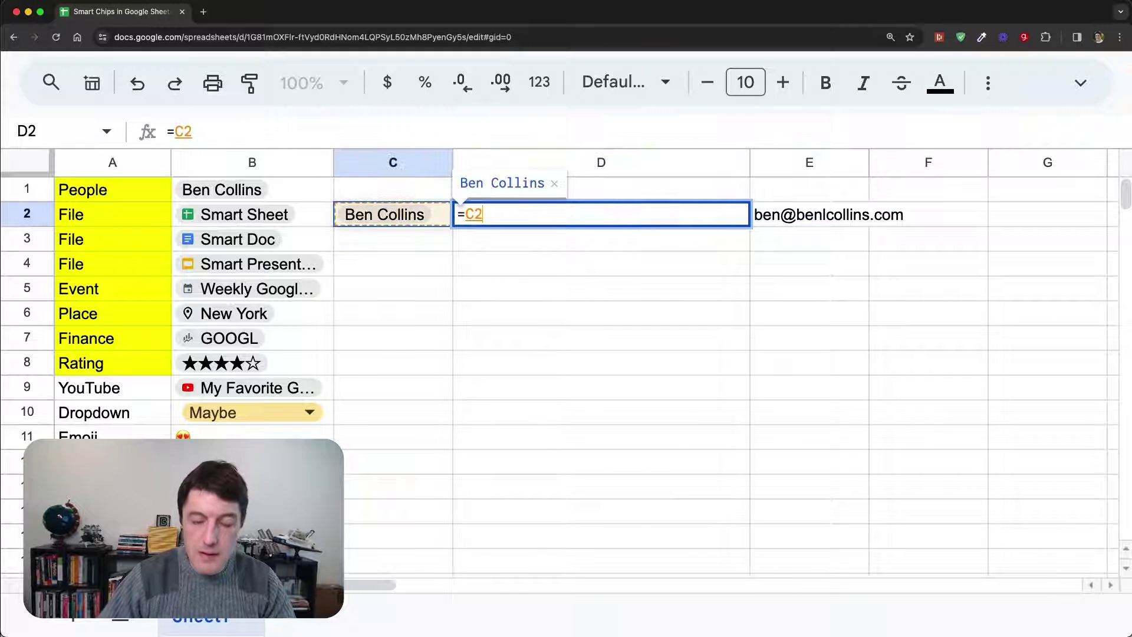
type(".email")
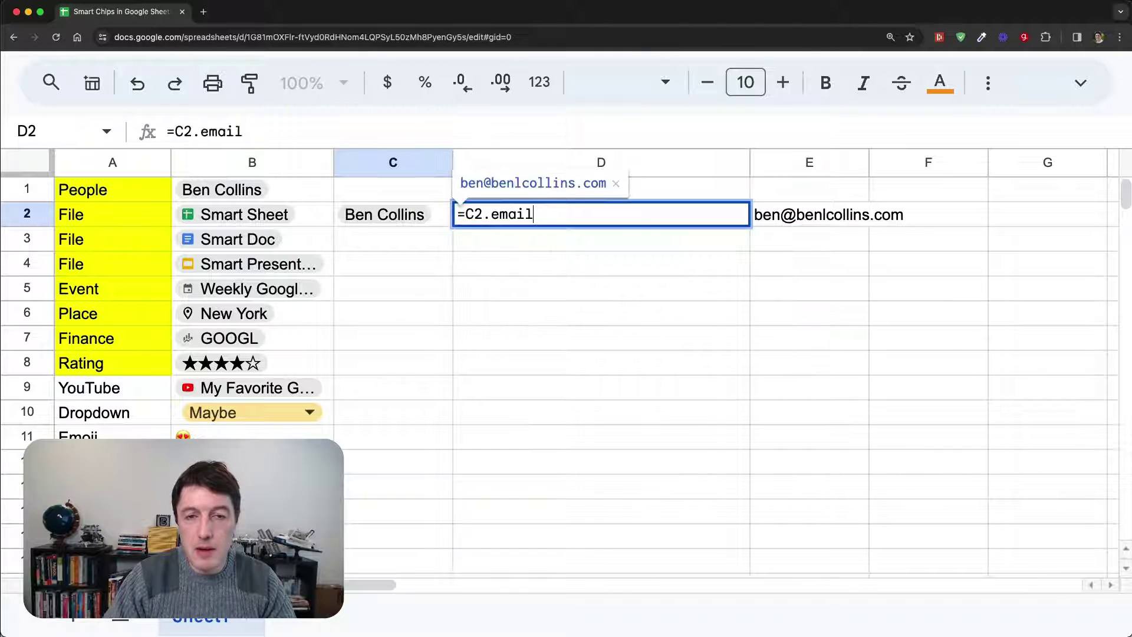
key("Return")
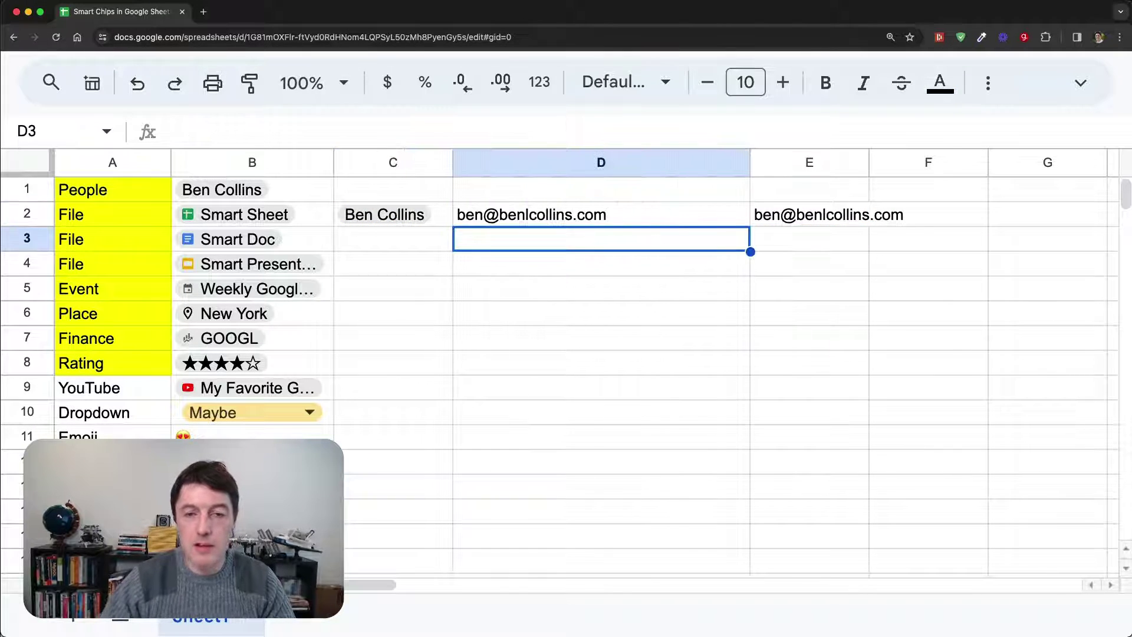
Inspect the owner part of E2's =B2.owner.email formula, leaving it unchanged.
left_click(824, 219)
left_click_drag(193, 131, 294, 131)
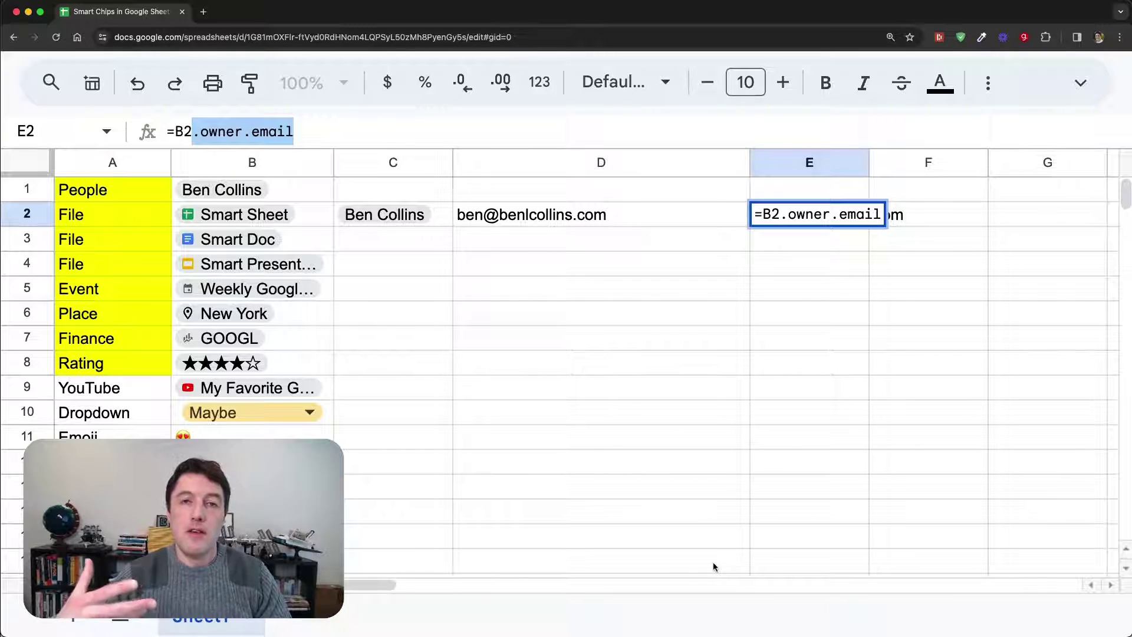
key("Escape")
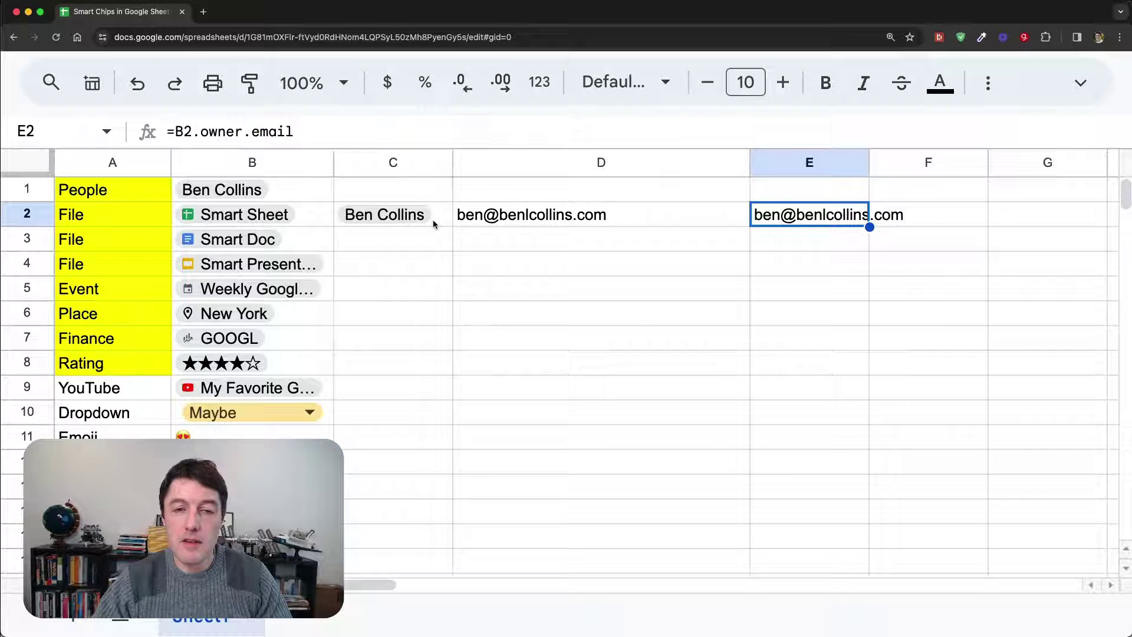
Clear C2:E2 and enter the array formula =B2:B4.[mime type] in D2.
left_click_drag(434, 223, 855, 230)
key("Delete")
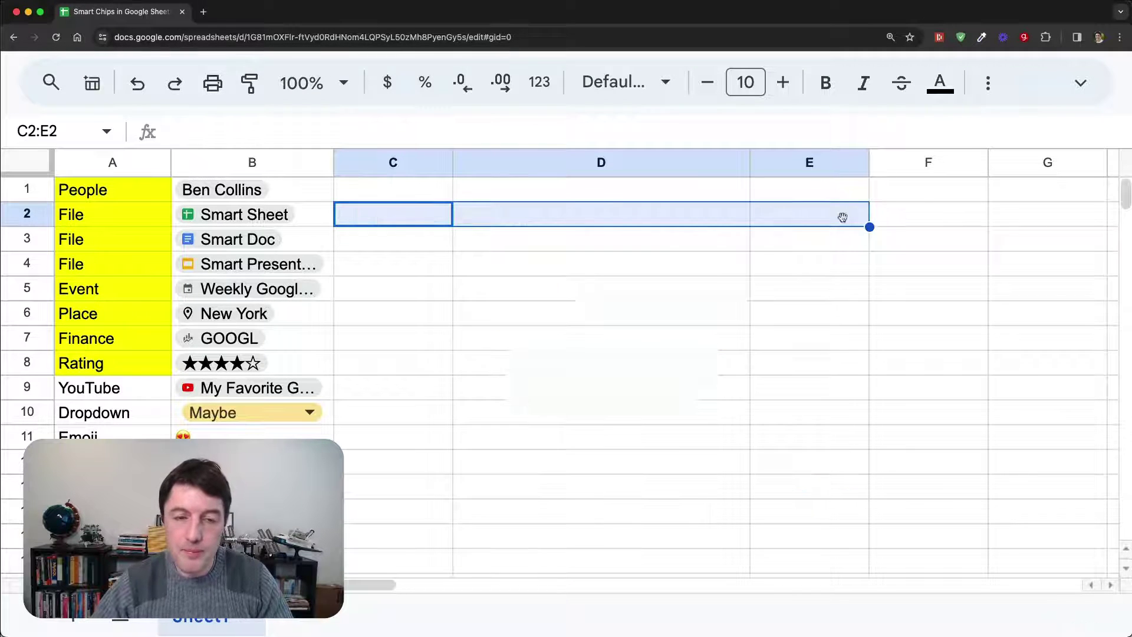
left_click(387, 222)
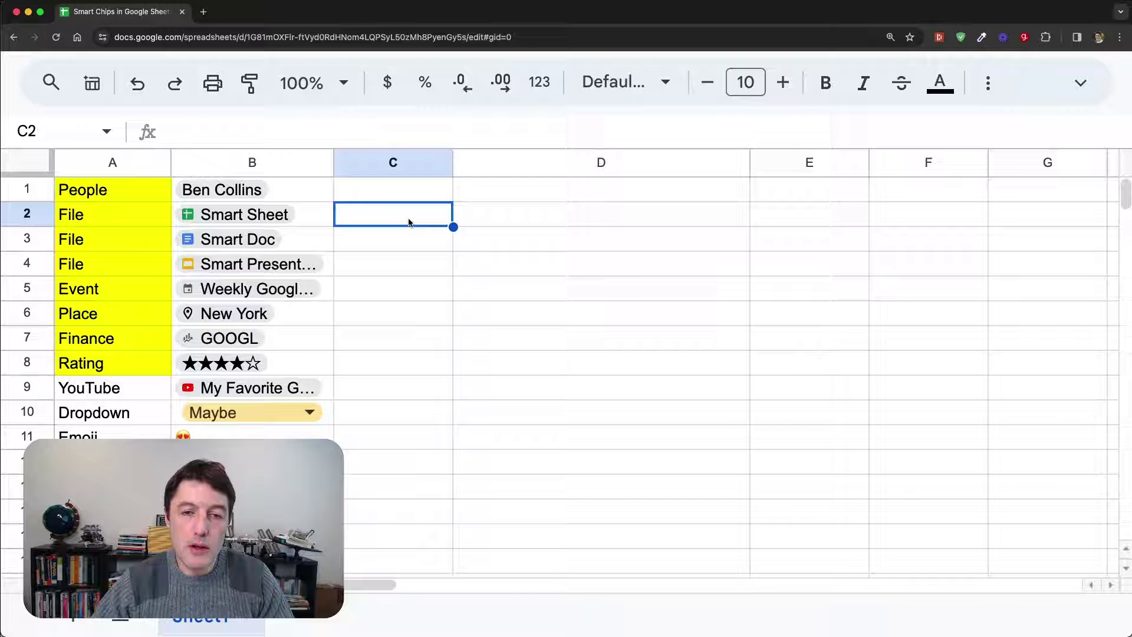
key("Right")
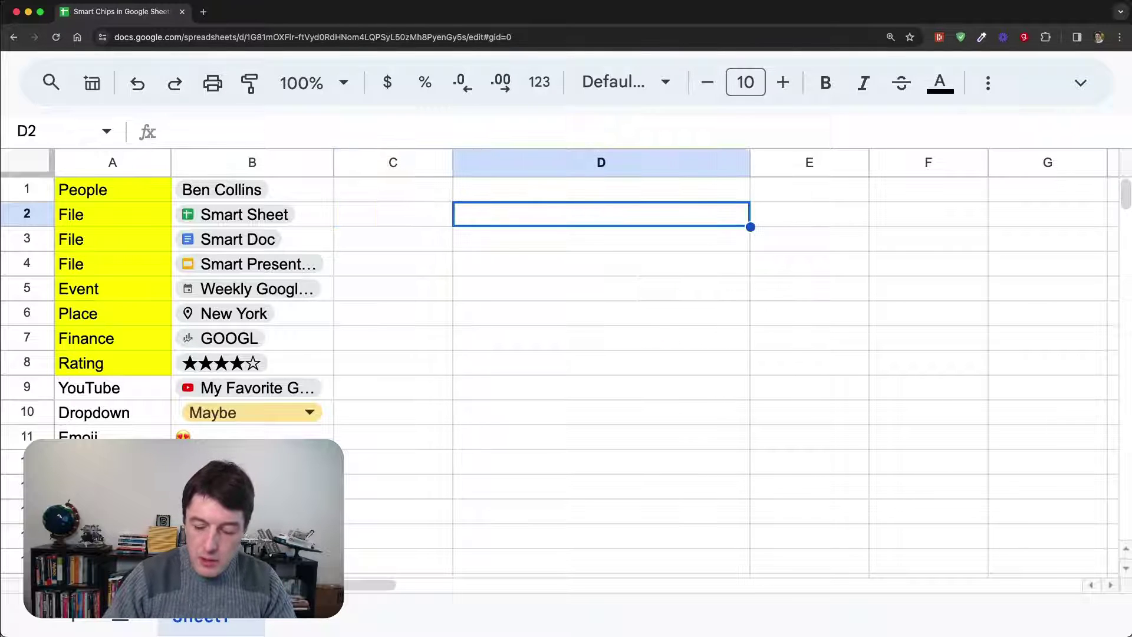
type("=")
key("Left")
key("Left")
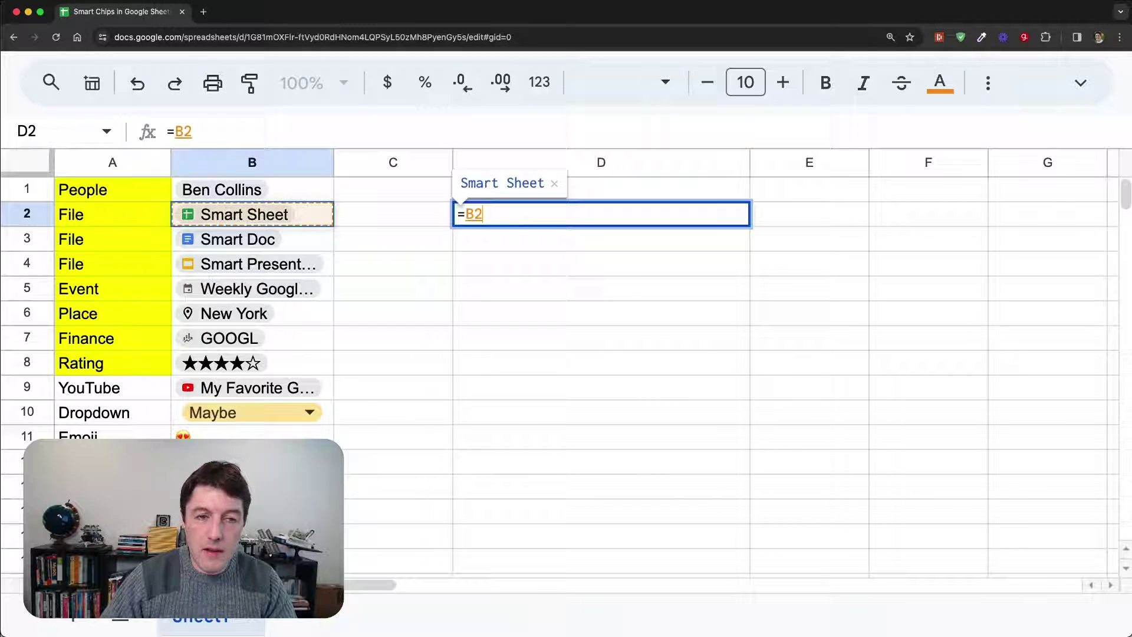
key("shift+Down")
key("shift+Down")
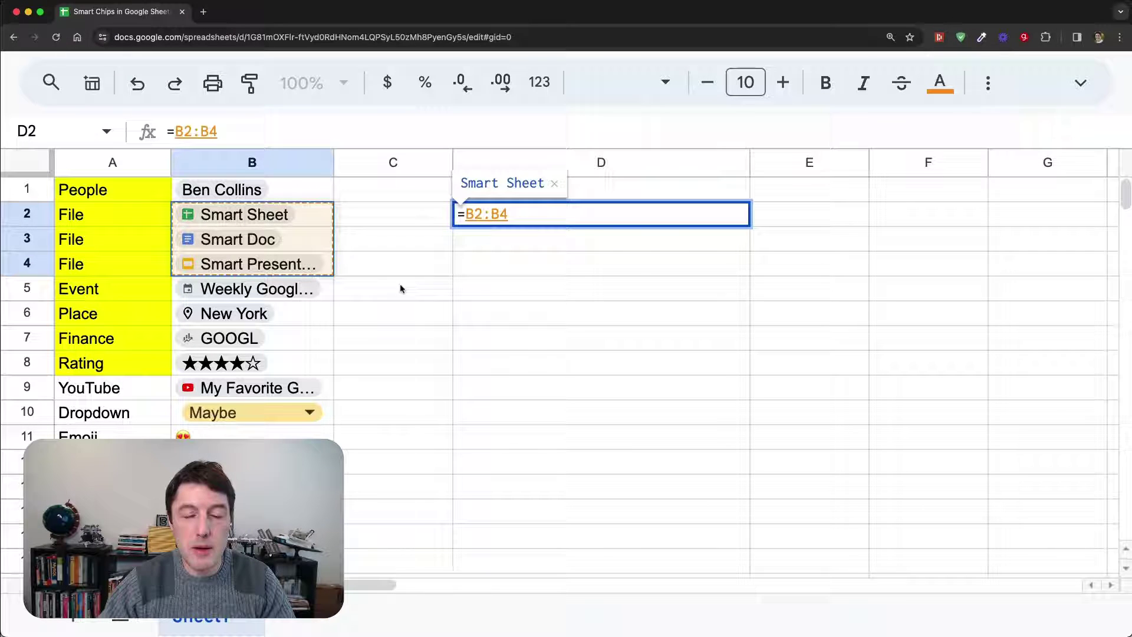
type(".")
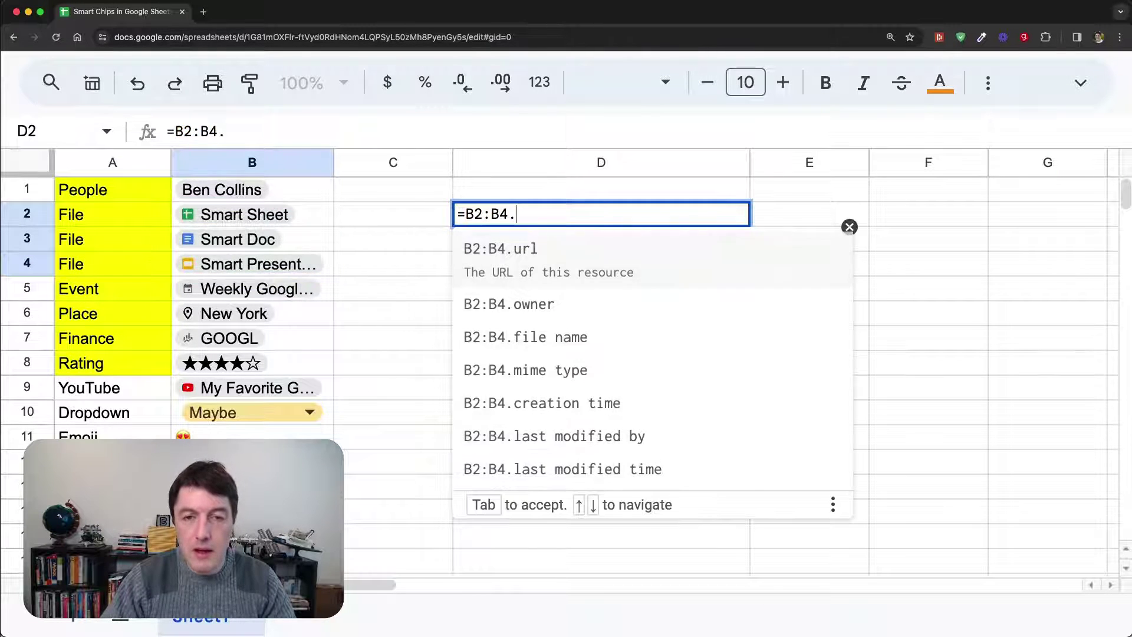
type("[mime")
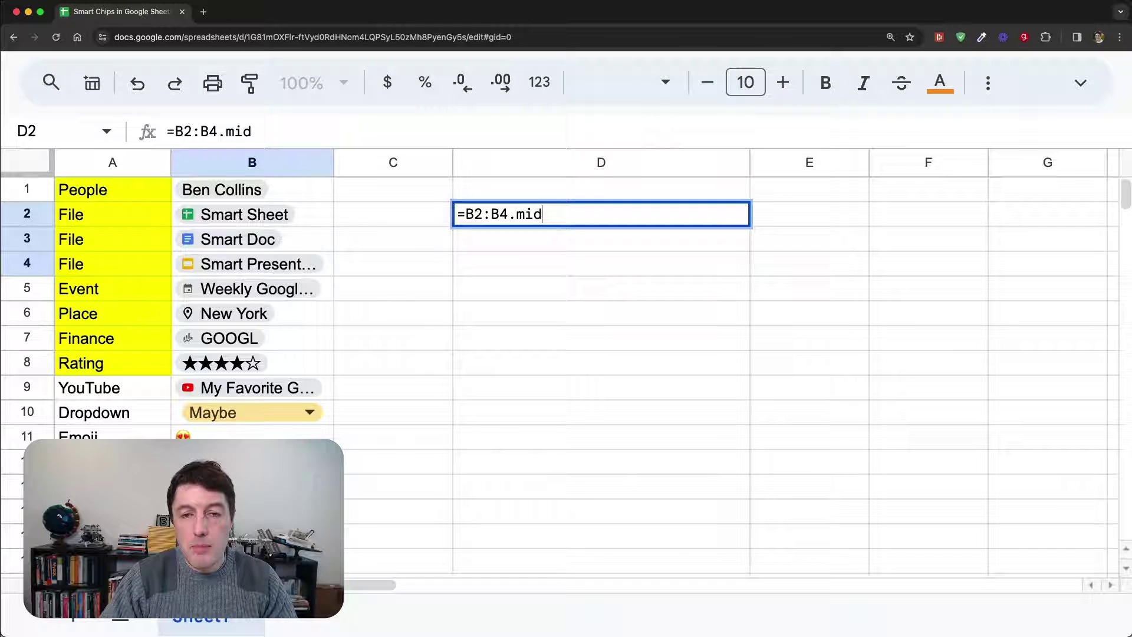
key("Tab")
key("Return")
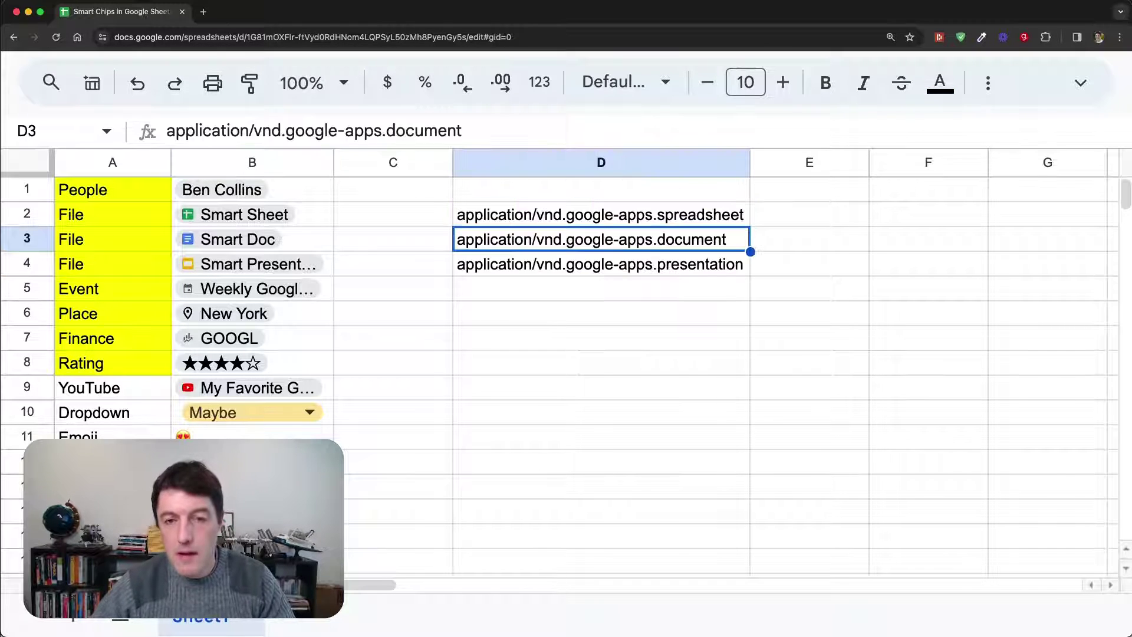
Widen column D to fit the MIME types and check the spilled results in D2:D4.
left_click_drag(691, 219, 670, 274)
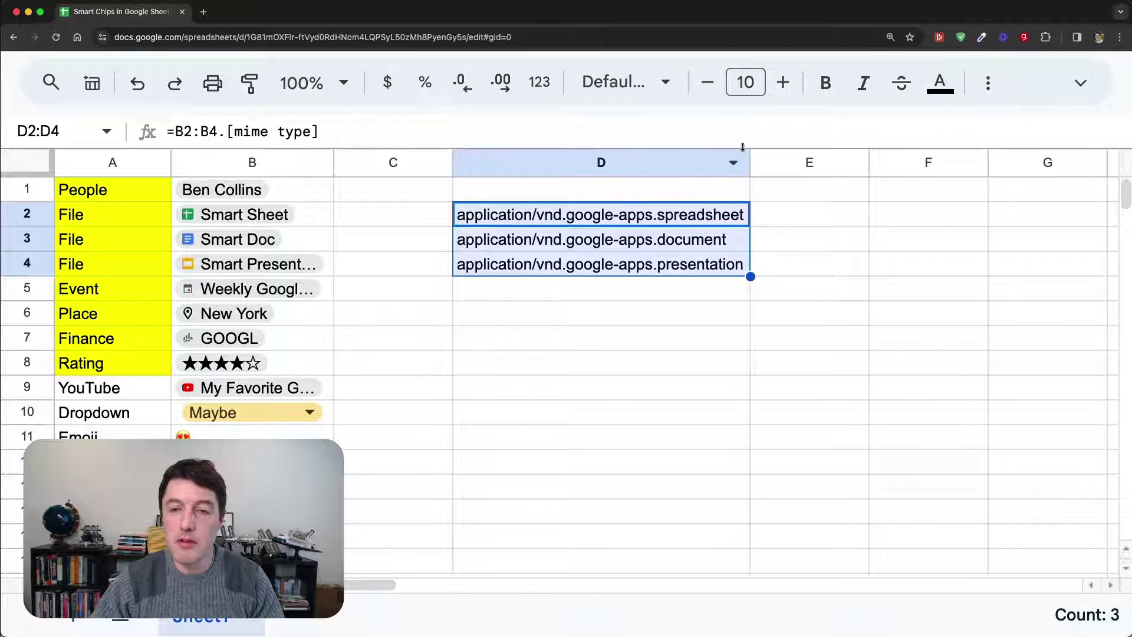
left_click_drag(750, 163, 772, 162)
left_click(735, 218)
left_click(746, 253)
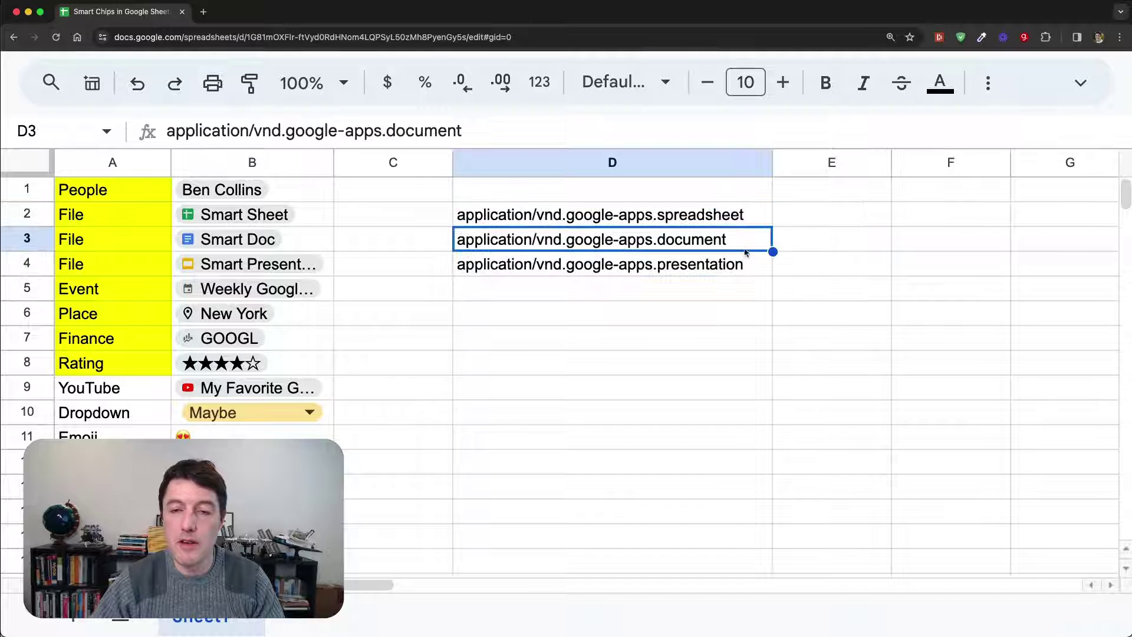
left_click(515, 222)
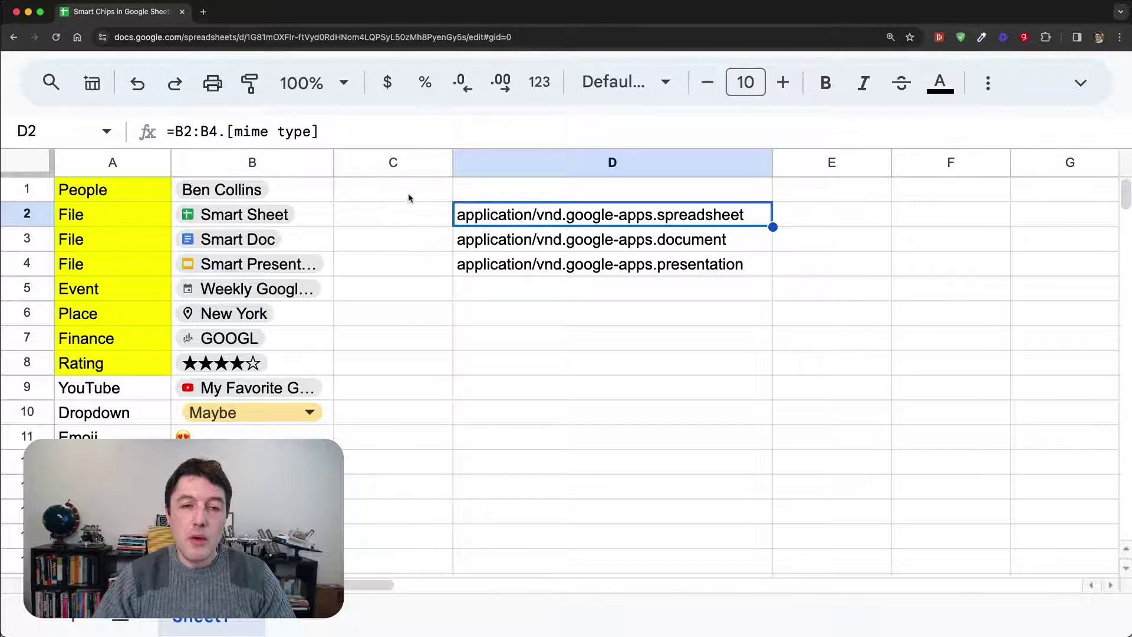
left_click_drag(515, 217, 518, 265)
key("Delete")
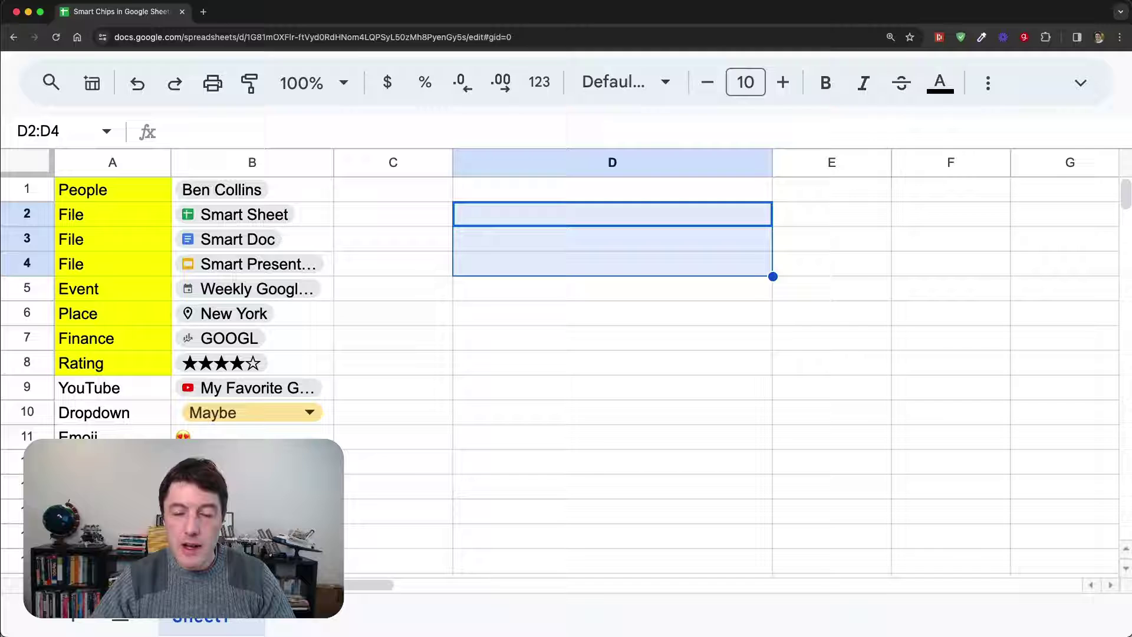
left_click(424, 191)
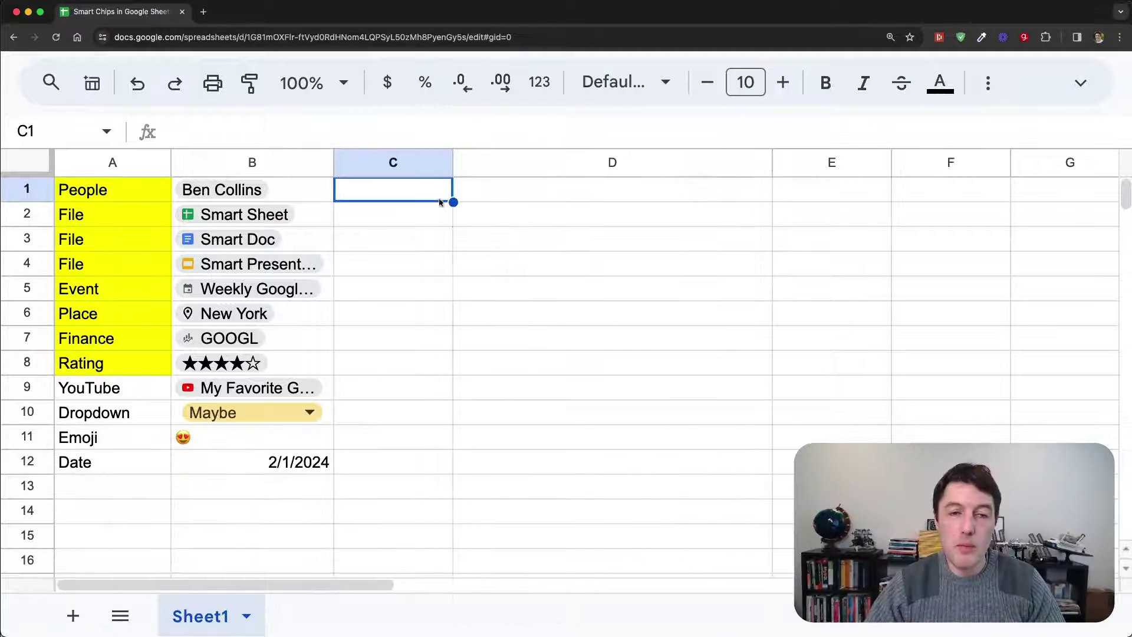
type("=B1.")
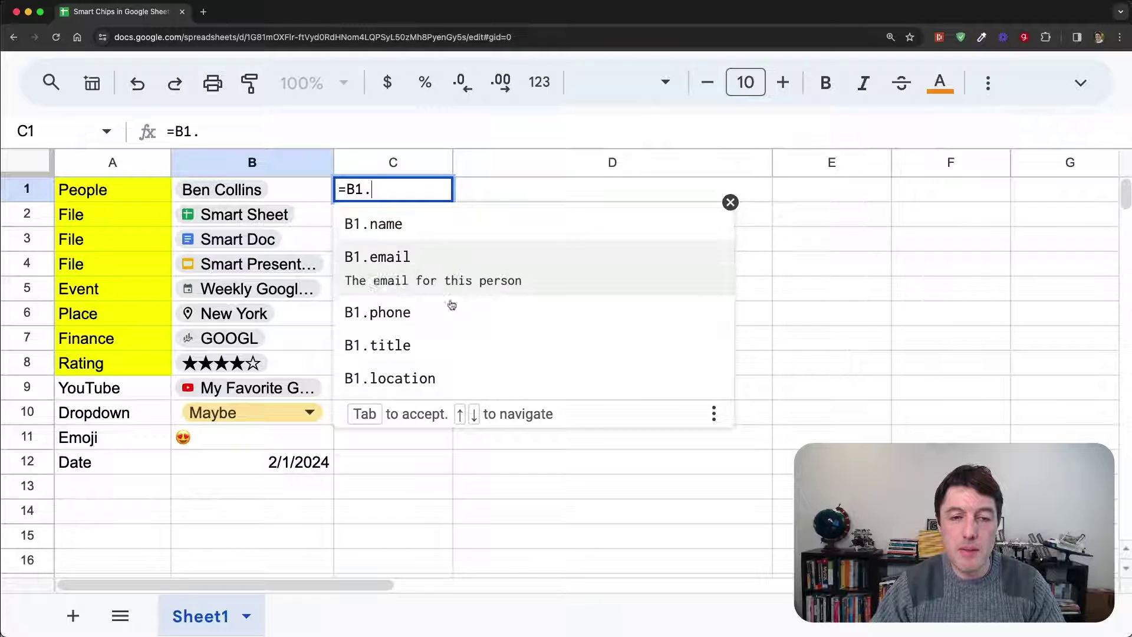
key("Escape")
key("Escape")
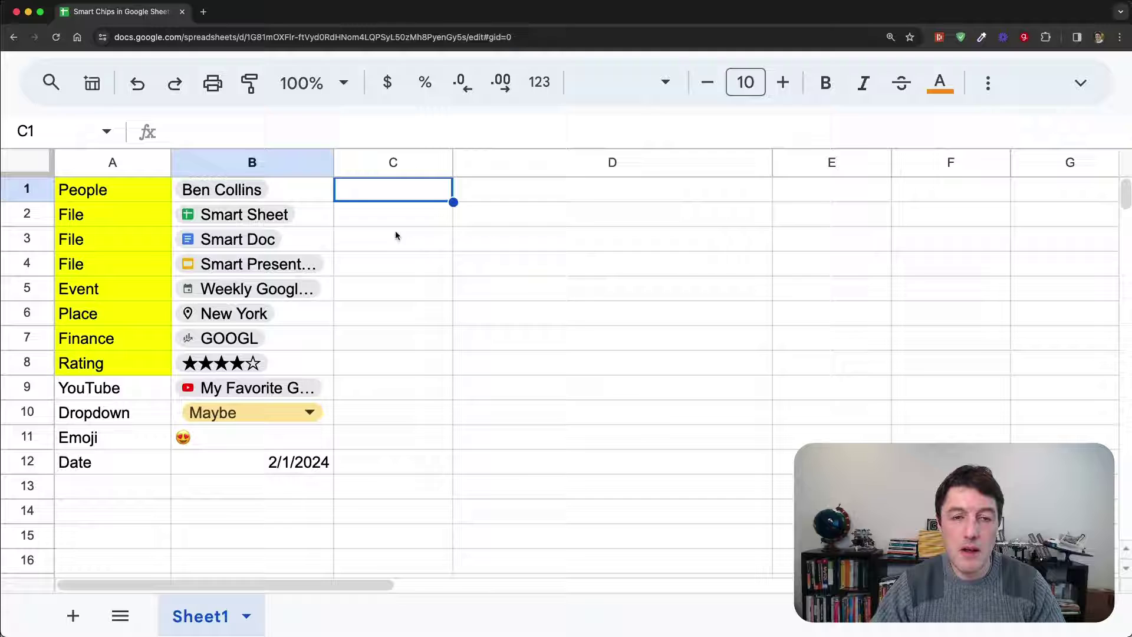
left_click(395, 236)
type("=B3.")
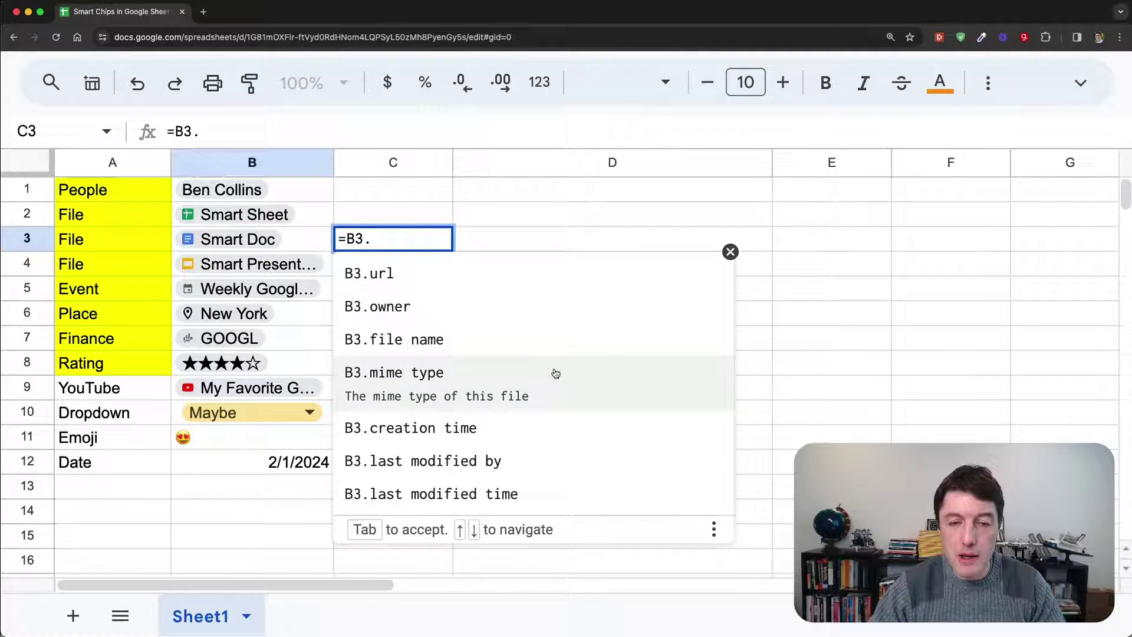
key("Escape")
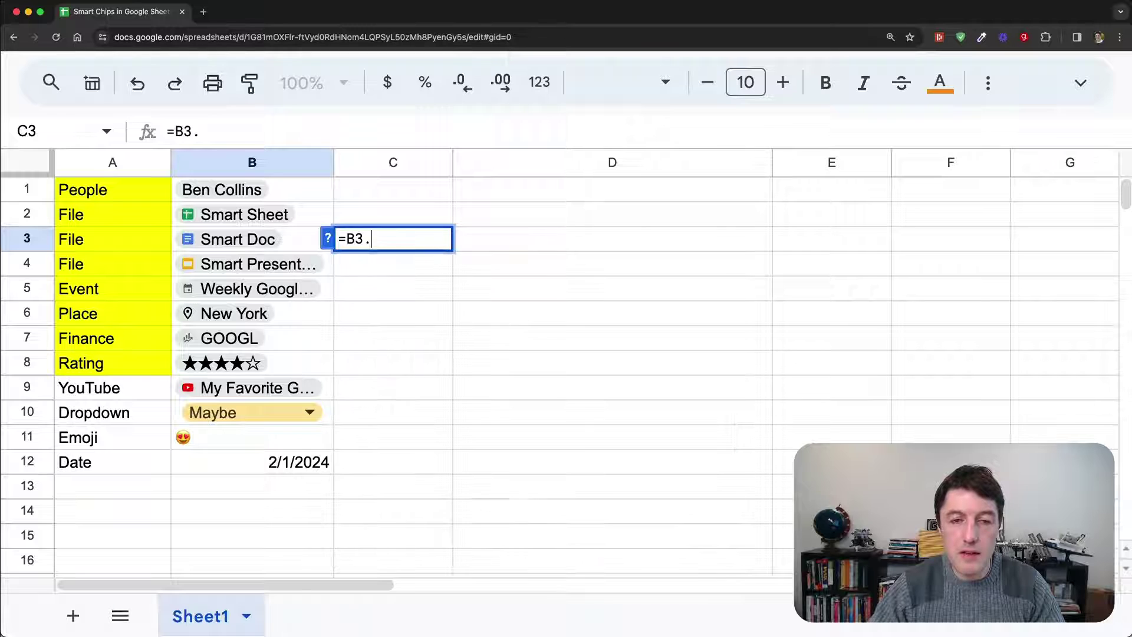
key("Escape")
left_click(391, 268)
left_click(394, 293)
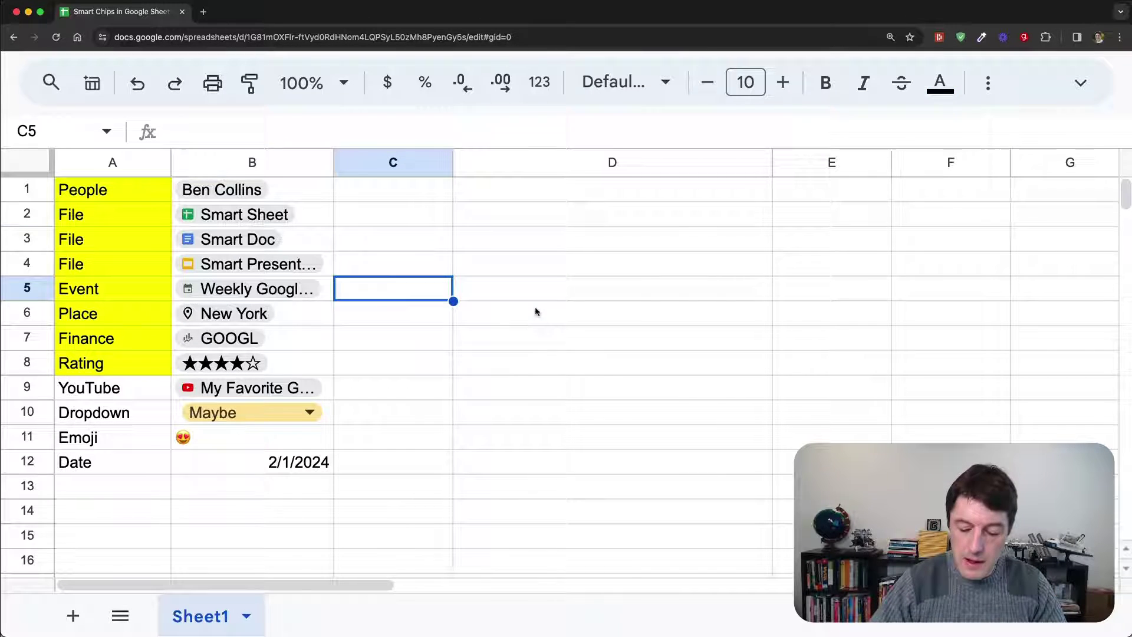
type("=B5")
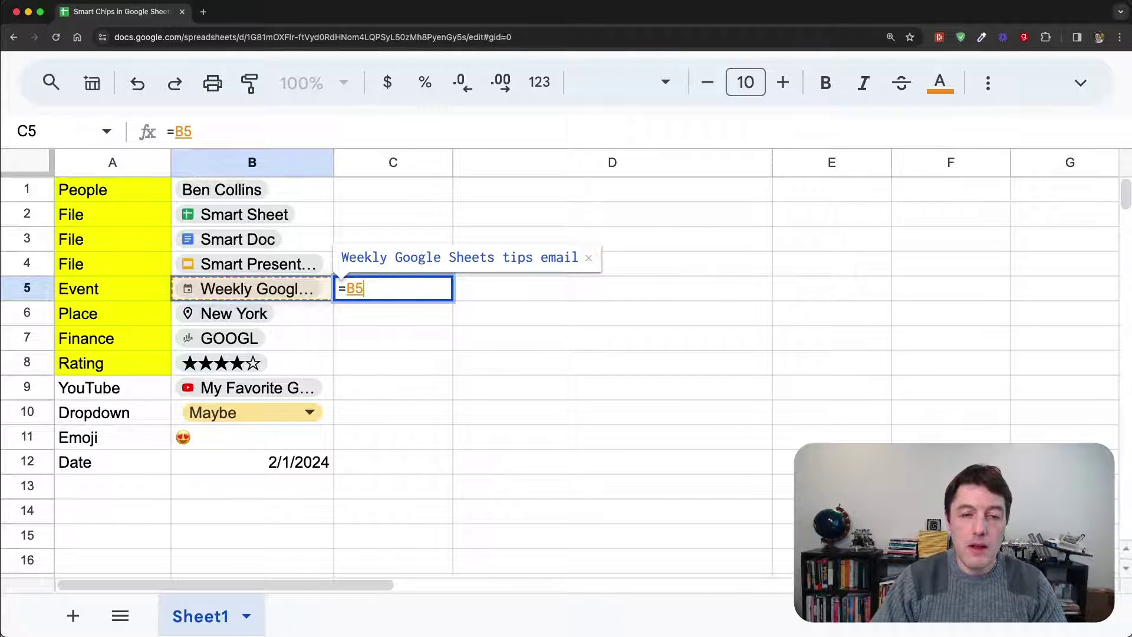
type(".")
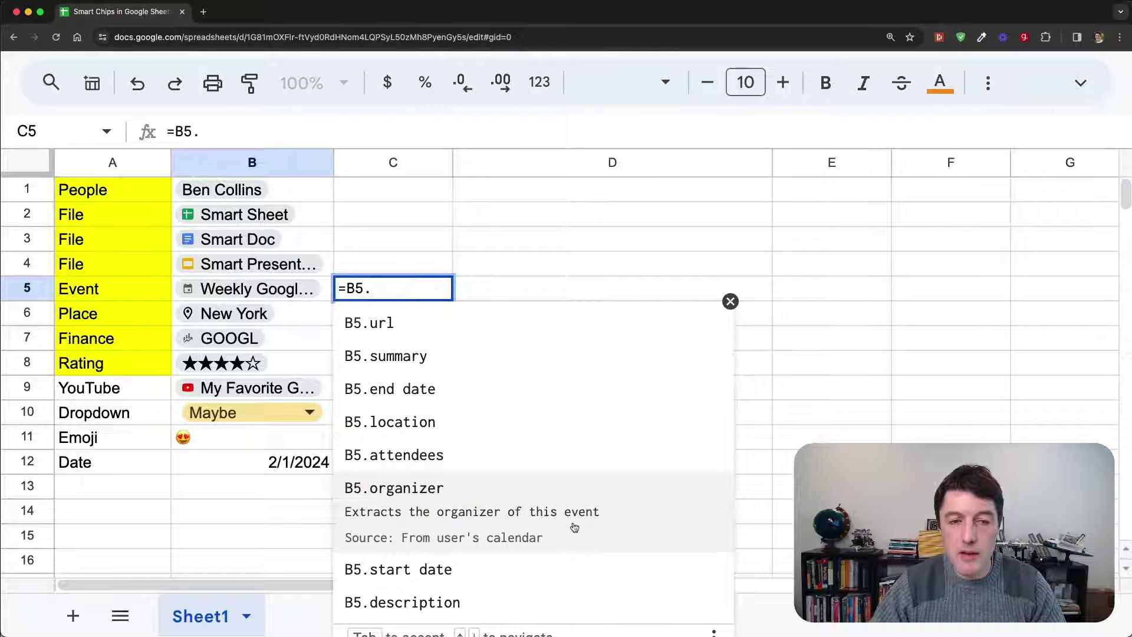
key("Escape")
key("Escape")
key("Down")
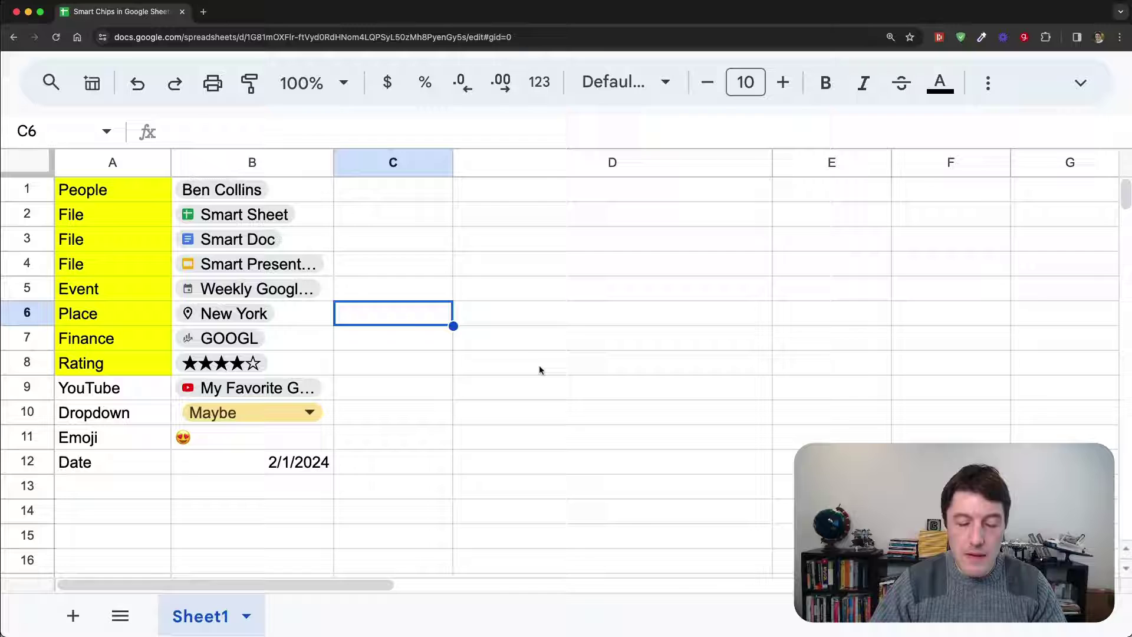
type("=B6.")
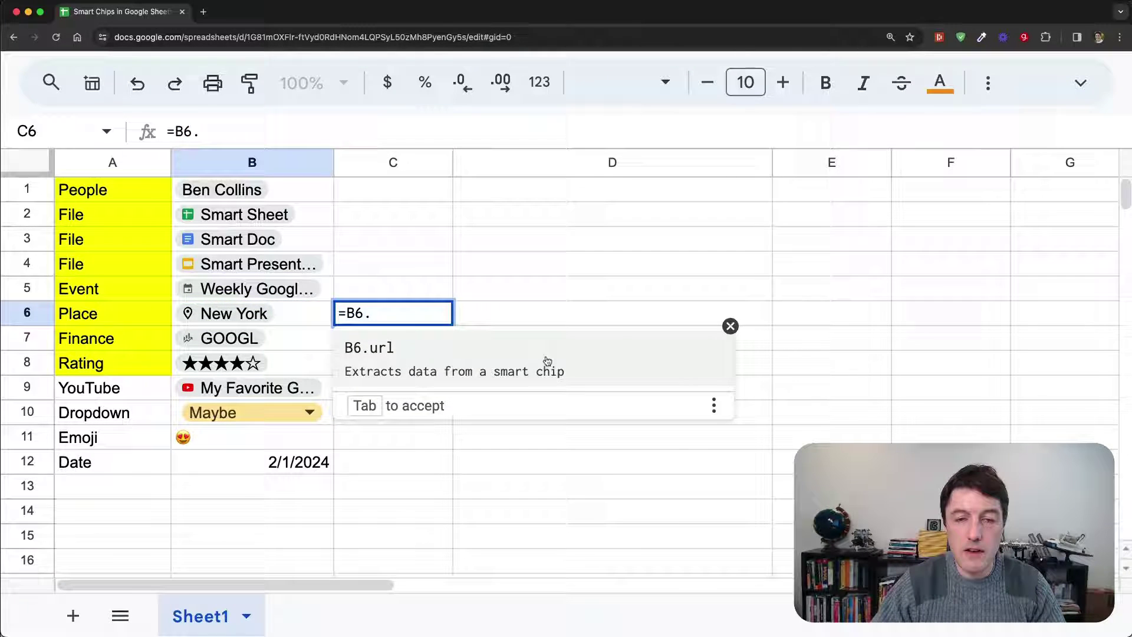
key("Escape")
key("Escape")
key("Down")
type("=")
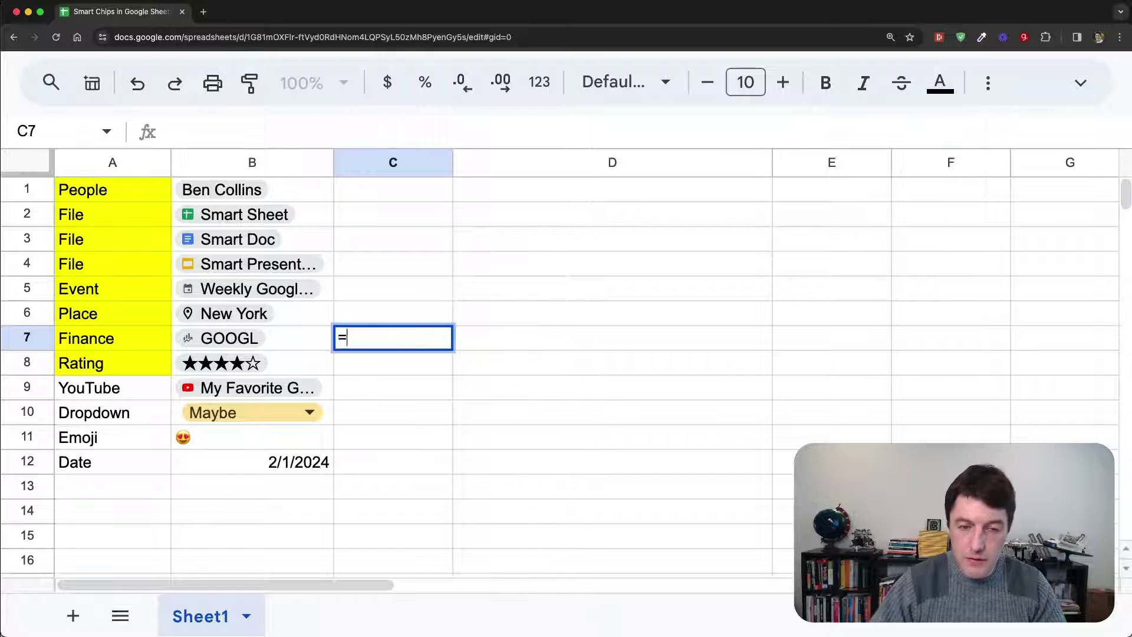
type("B7.")
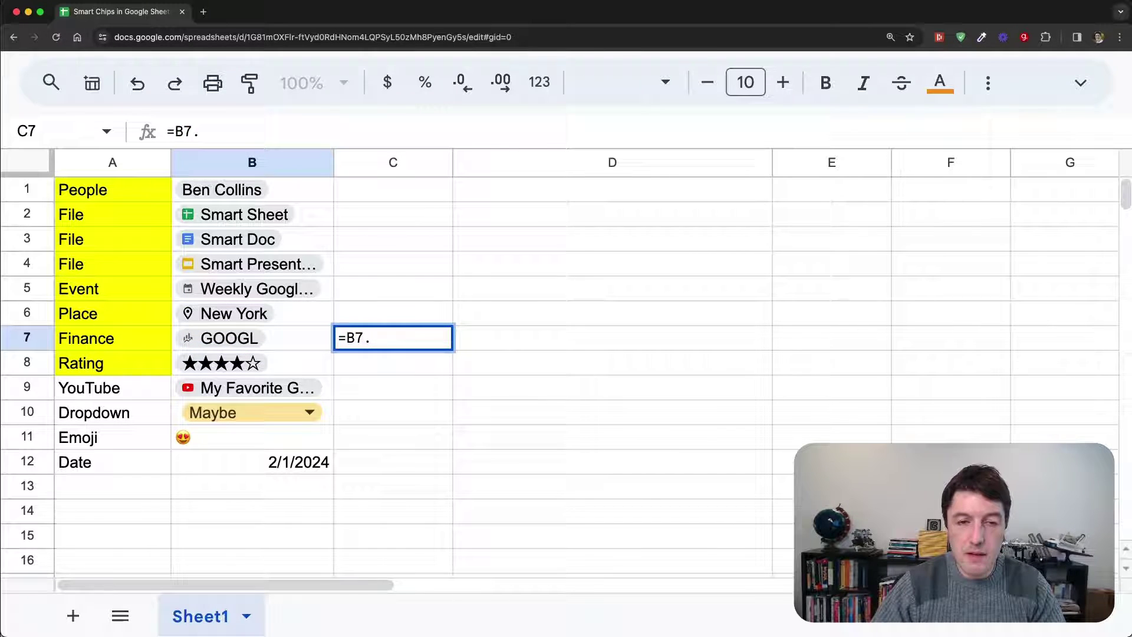
key("Escape")
key("Down")
type("=")
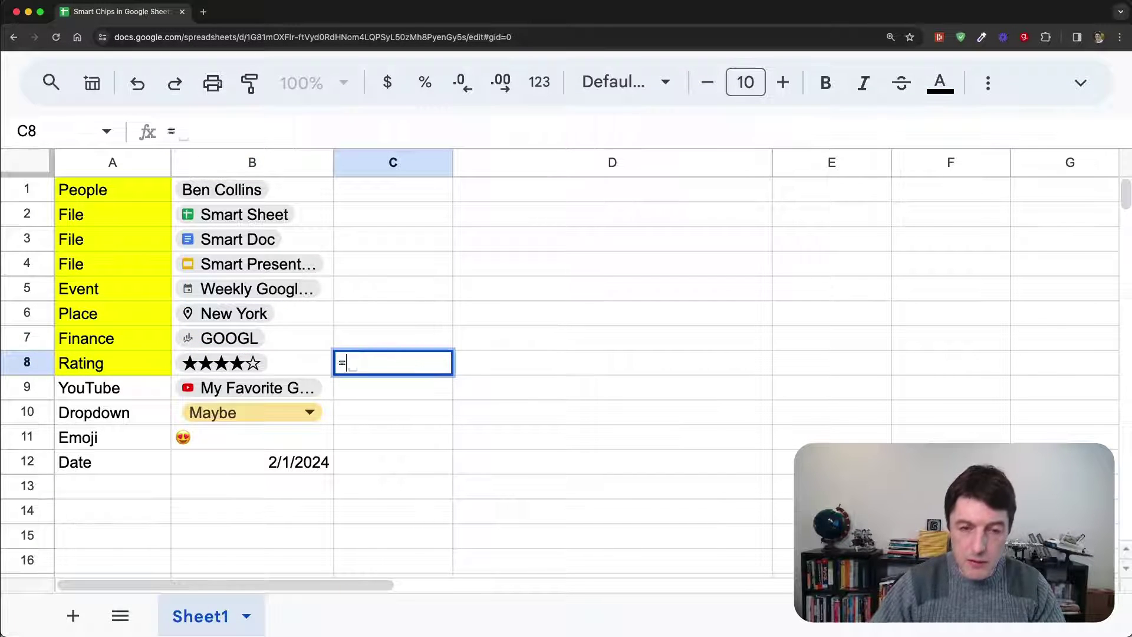
type("B8.")
key("Escape")
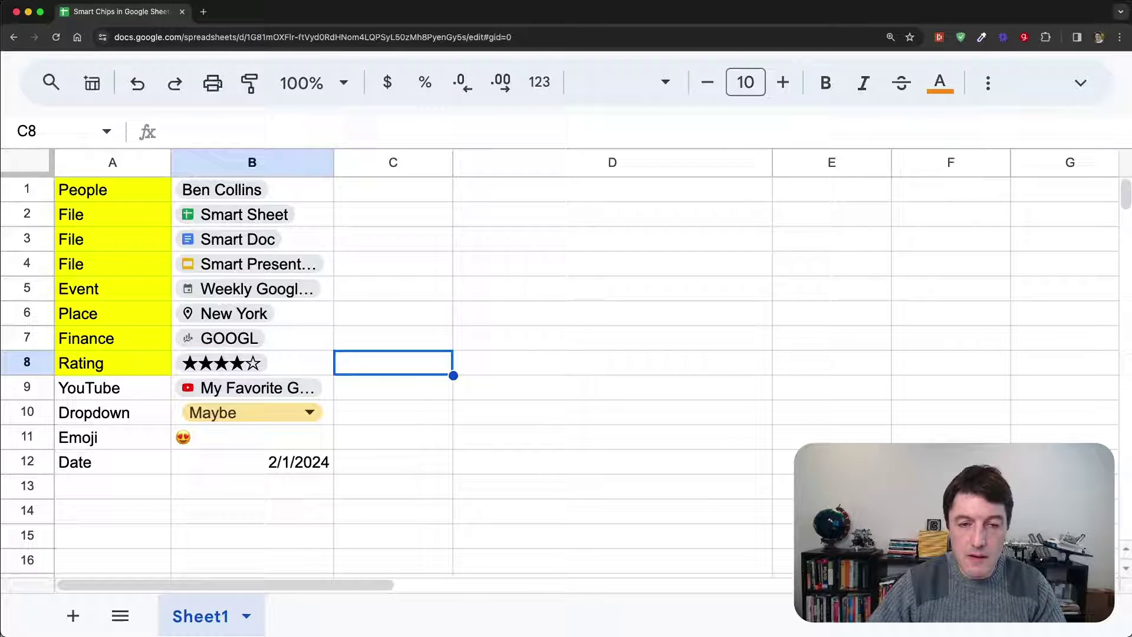
key("Down")
type("=B9.")
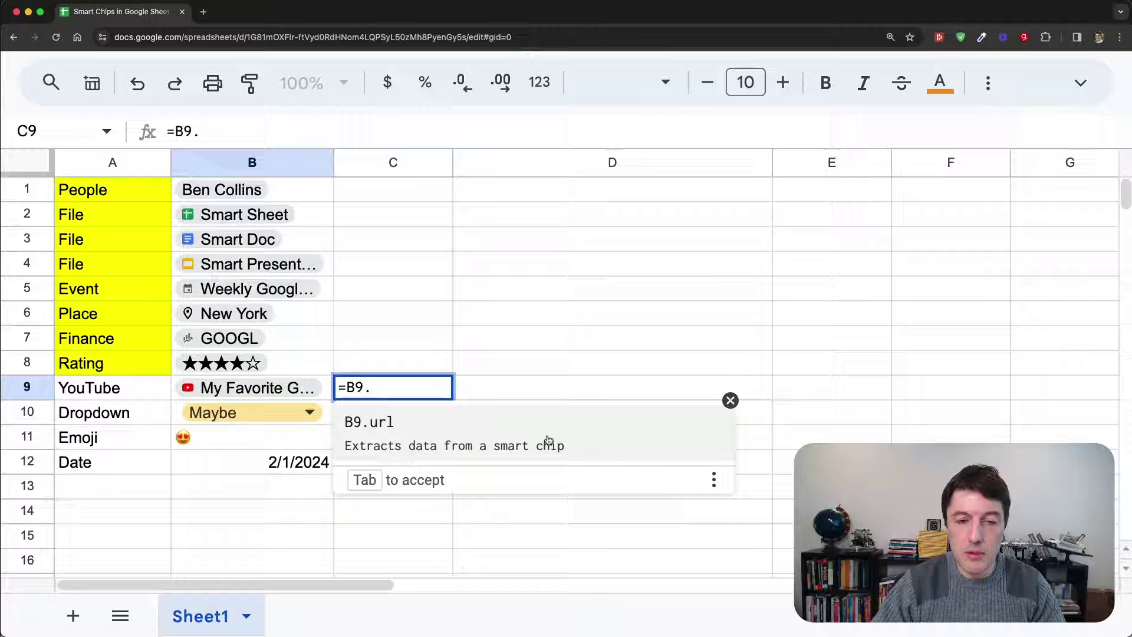
key("Escape")
key("Escape")
left_click_drag(384, 412, 387, 458)
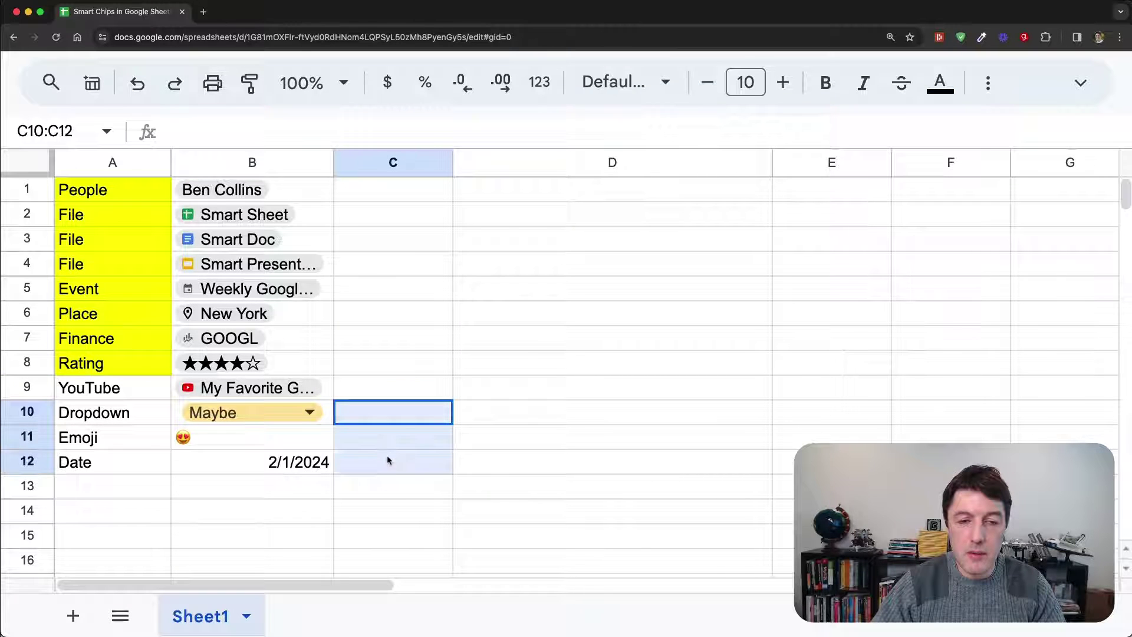
left_click(316, 200)
Select the Smart Sheet chip and the weekly tips event chip in B5, then bring up the all-sheets list.
left_click(318, 220)
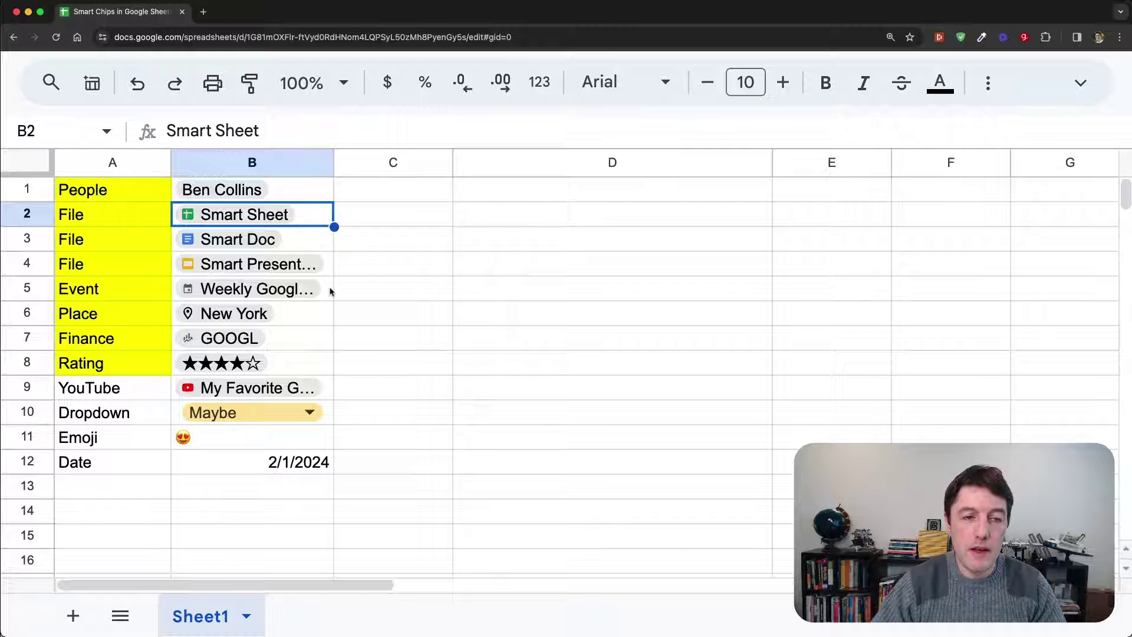
left_click(329, 290)
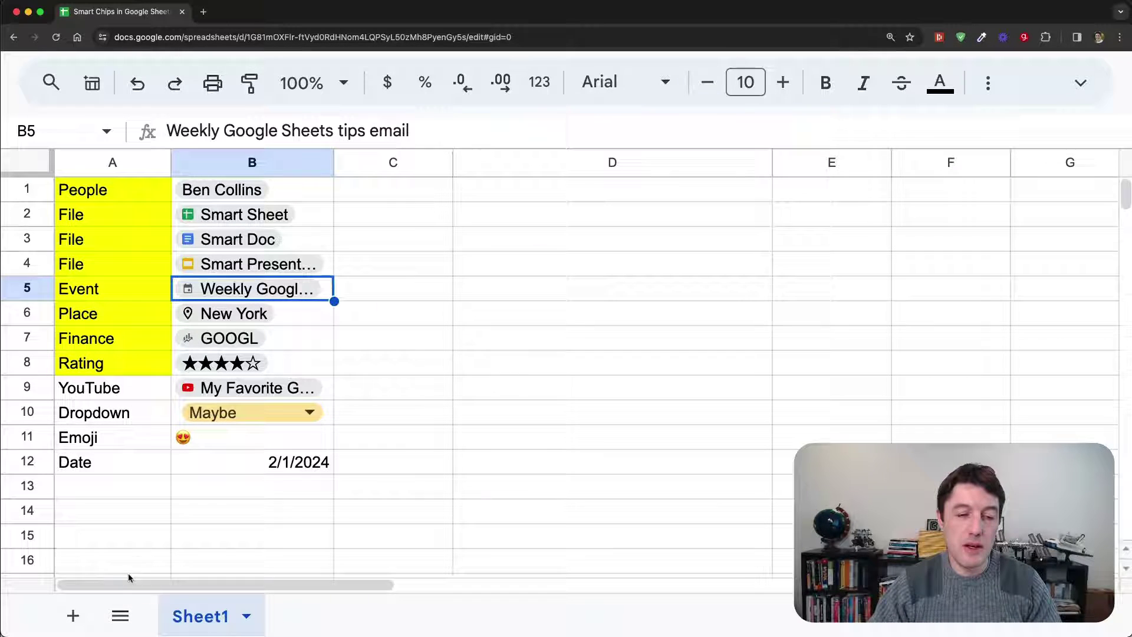
left_click(120, 615)
On Sheet2, enter =A2:A8.[mime type] in C2 for the seven file chips.
left_click(174, 564)
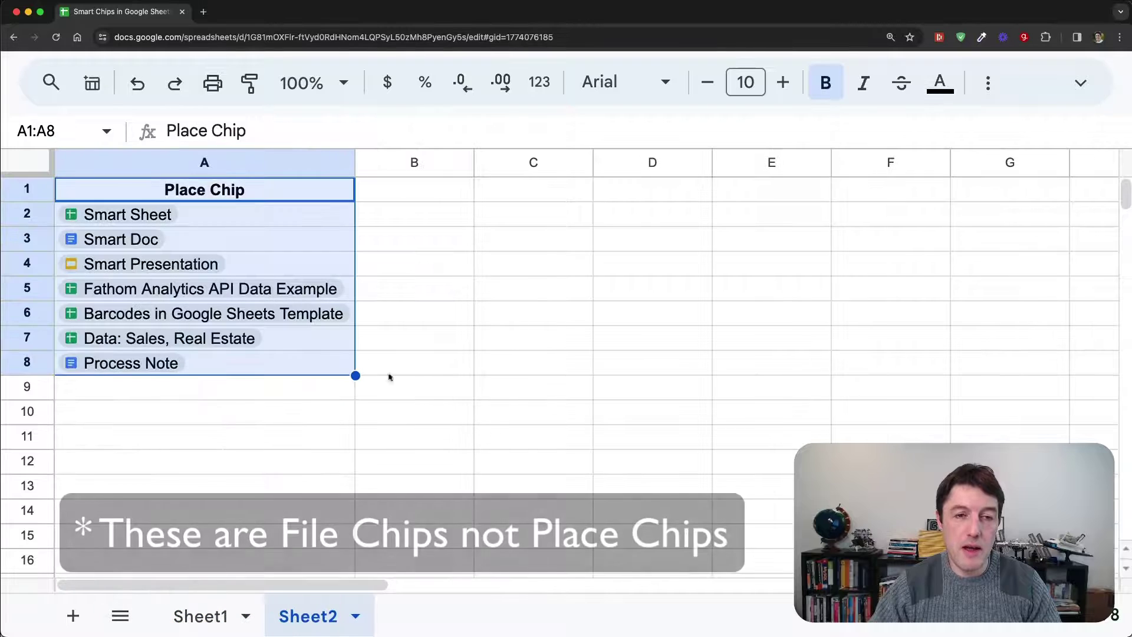
left_click(277, 214)
left_click_drag(277, 229, 270, 368)
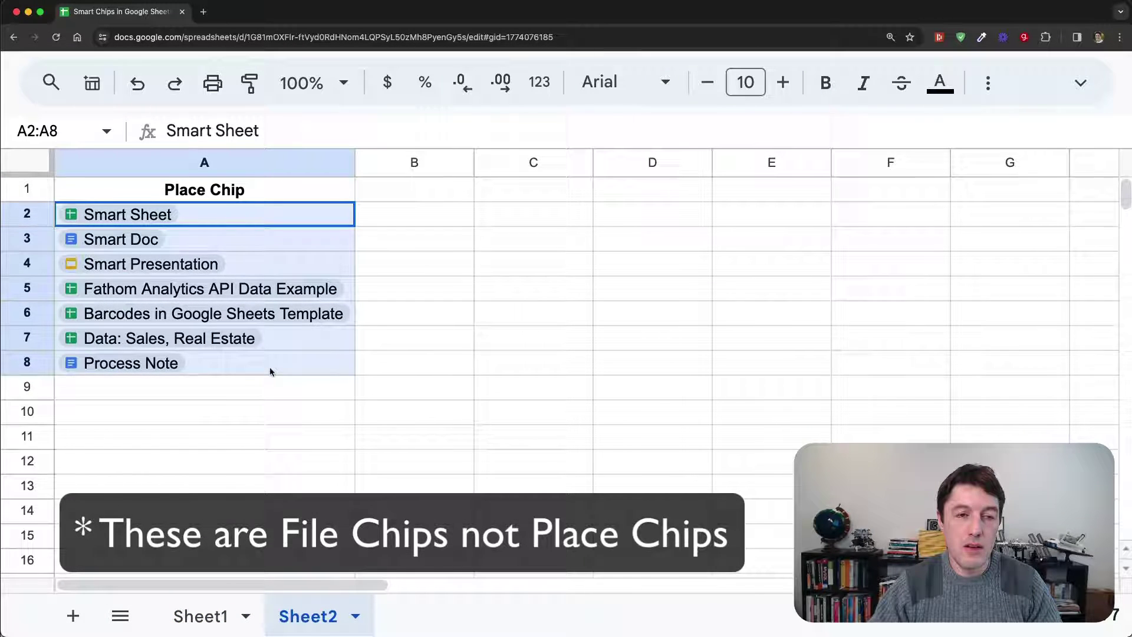
left_click(505, 221)
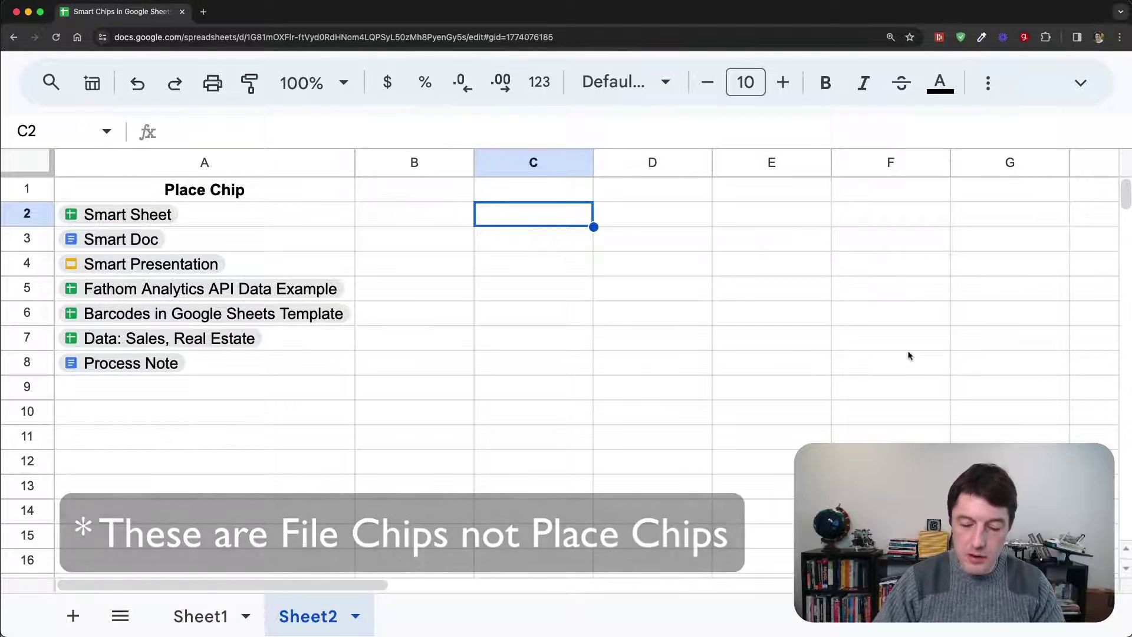
type("=A2:A8")
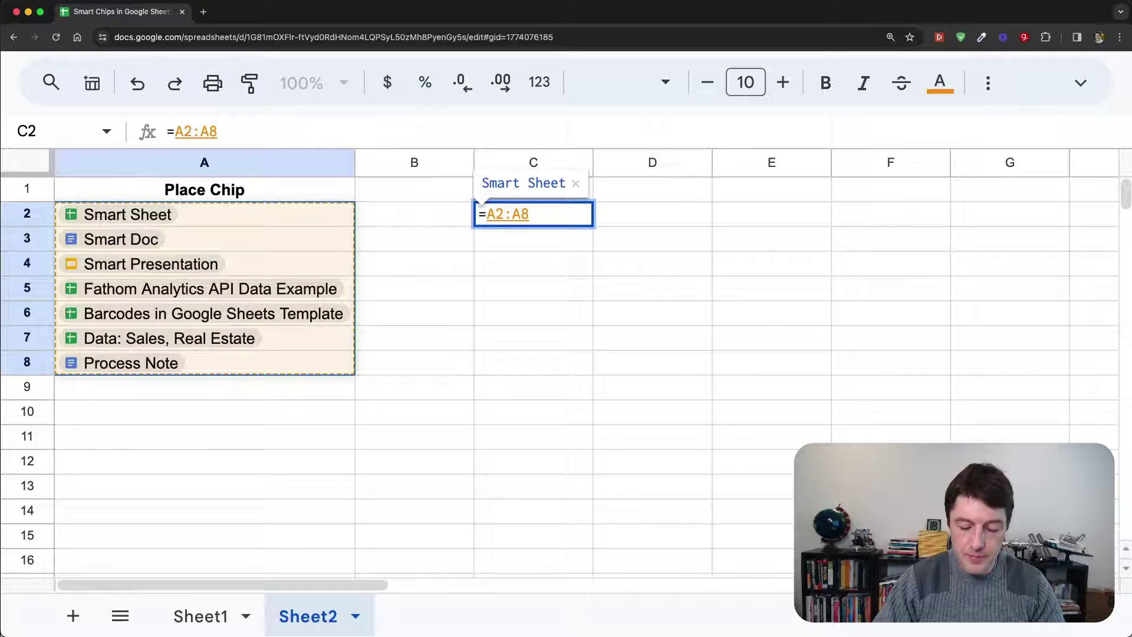
type(".[mi")
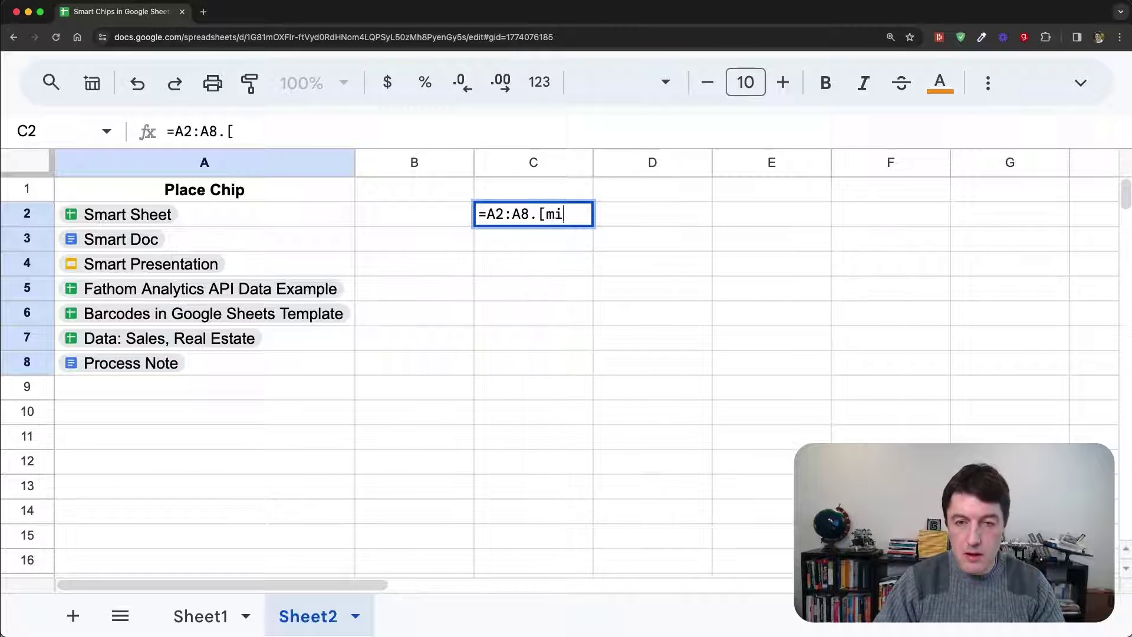
type("me type")
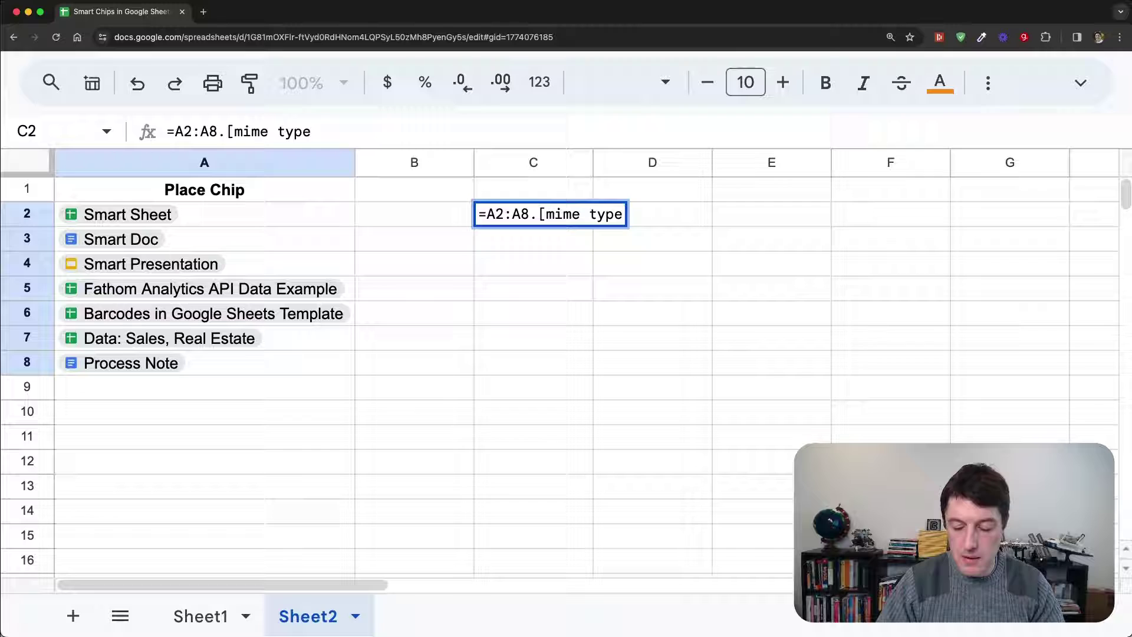
type("]")
key("Return")
Wrap C2's formula in UNIQUE so only distinct MIME types are listed.
left_click(533, 213)
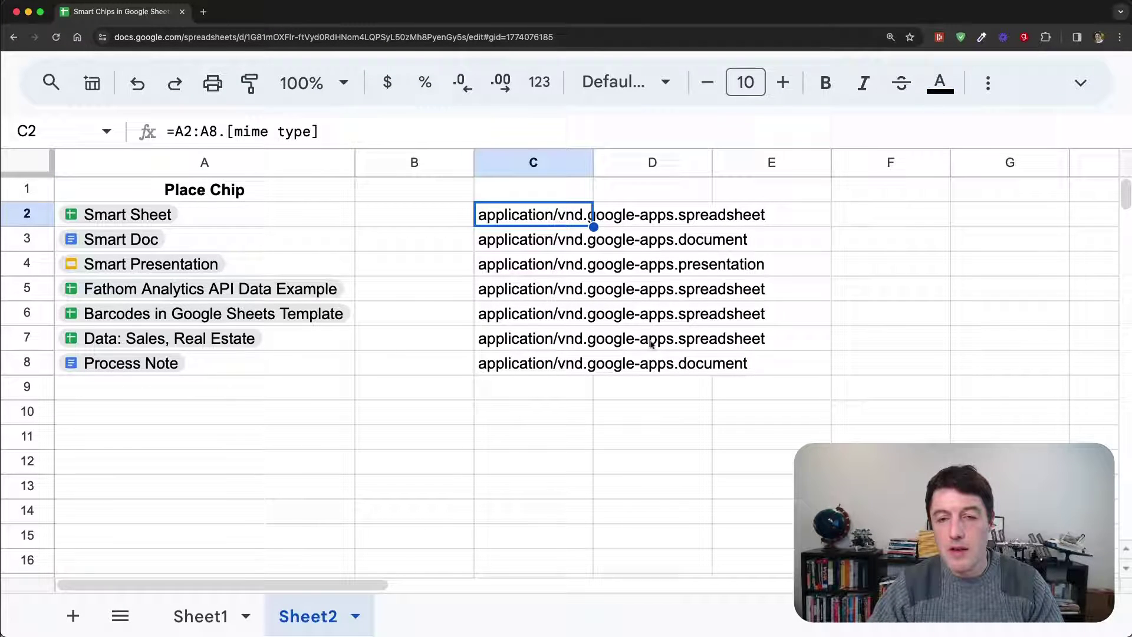
left_click(176, 128)
type("UNIQE")
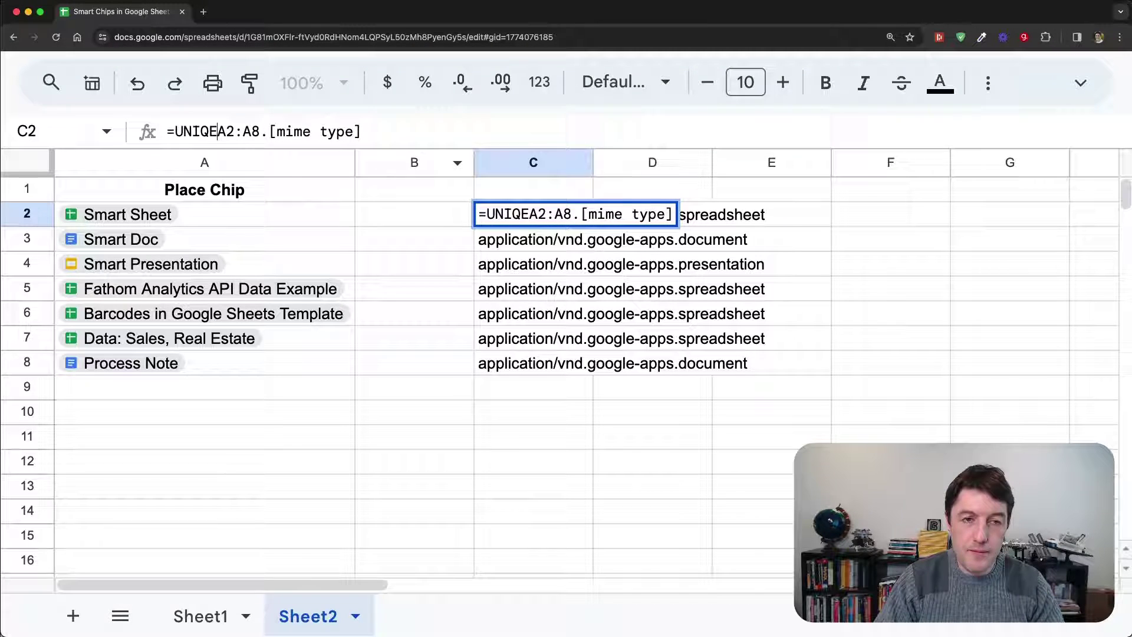
key("BackSpace")
type("UE(")
left_click(380, 131)
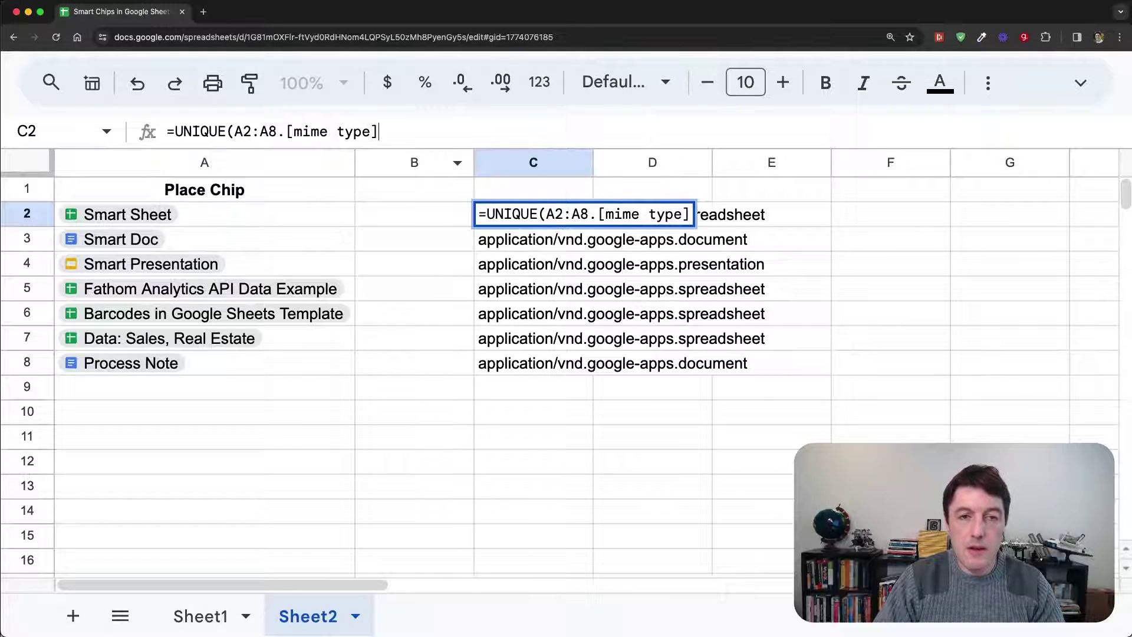
type(")")
key("Return")
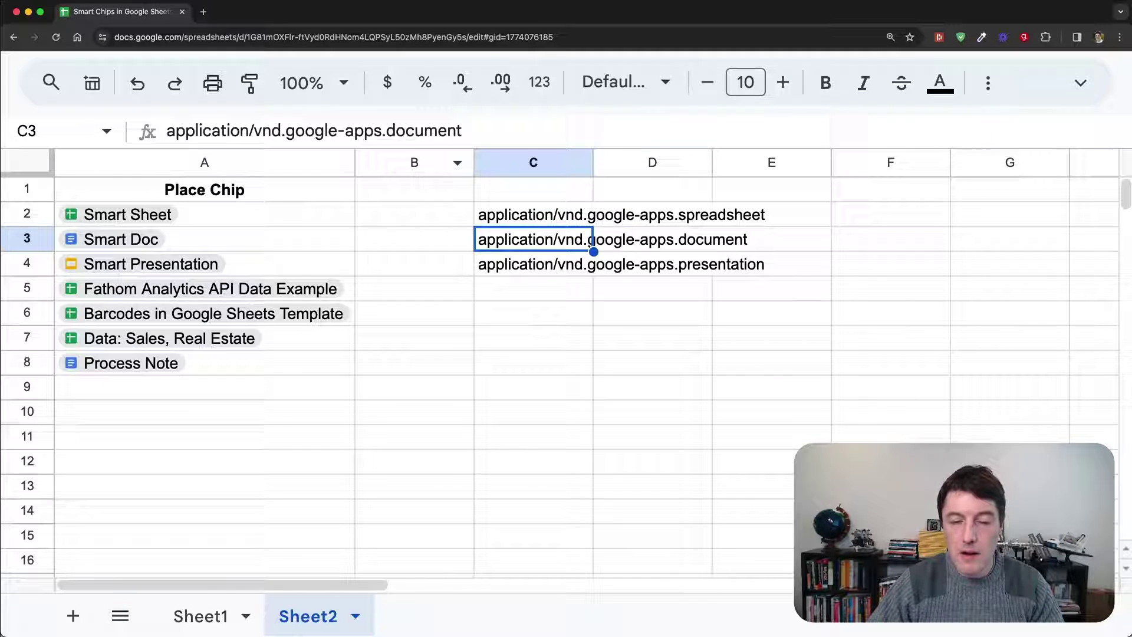
Wrap it in SUBSTITUTE removing "application/vnd.google-apps." and make it an ArrayFormula.
left_click(533, 214)
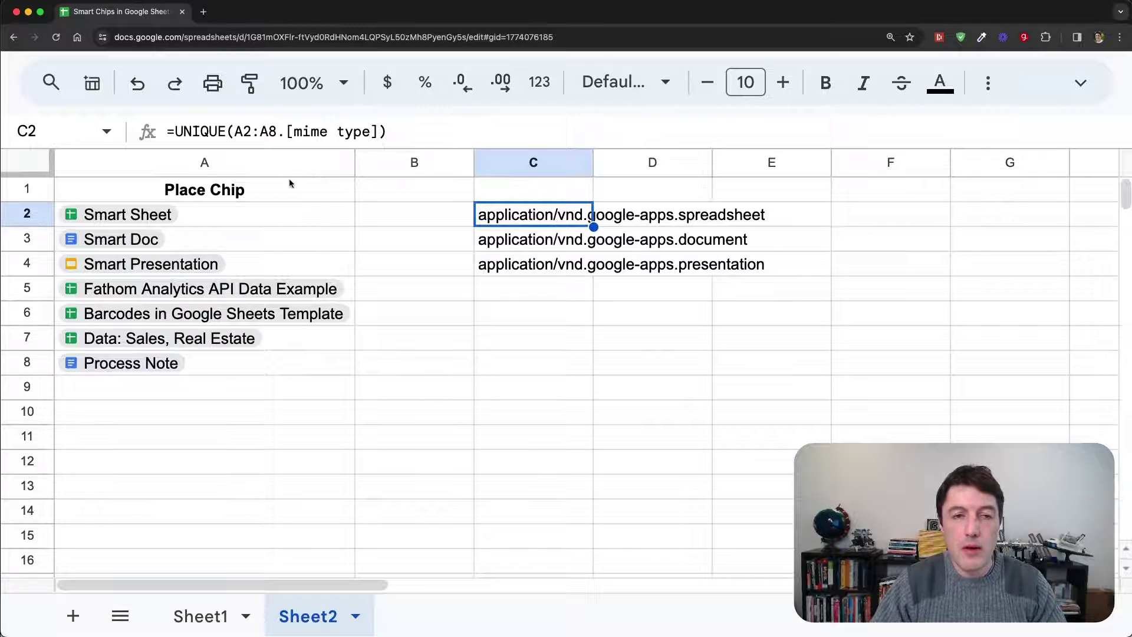
left_click(177, 133)
type("SUBSTITU")
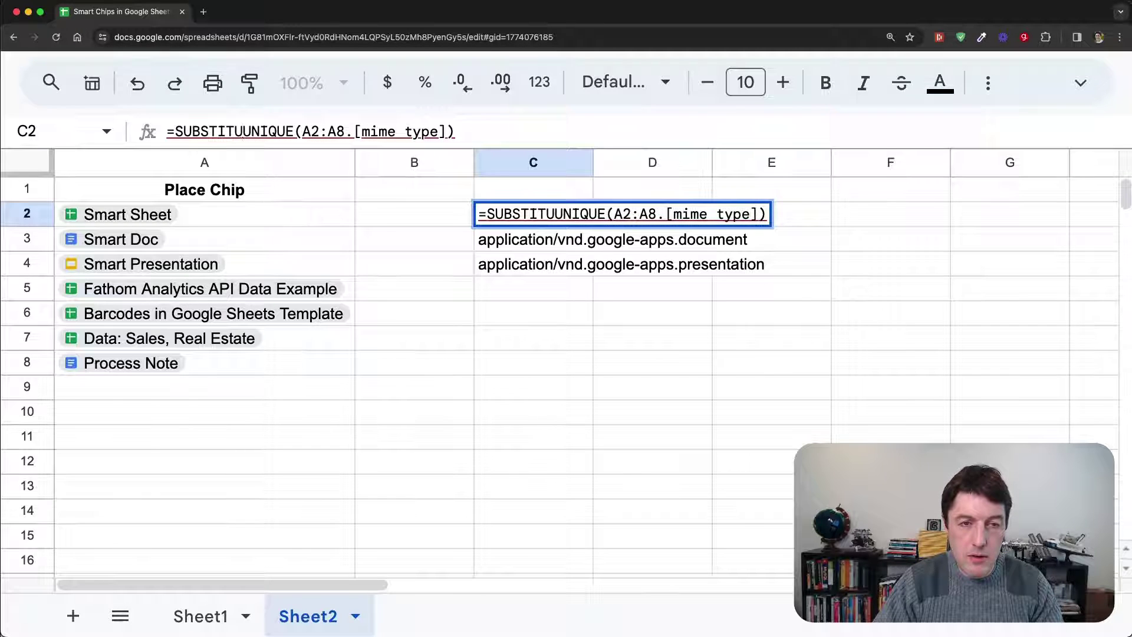
type("TE(")
key("End")
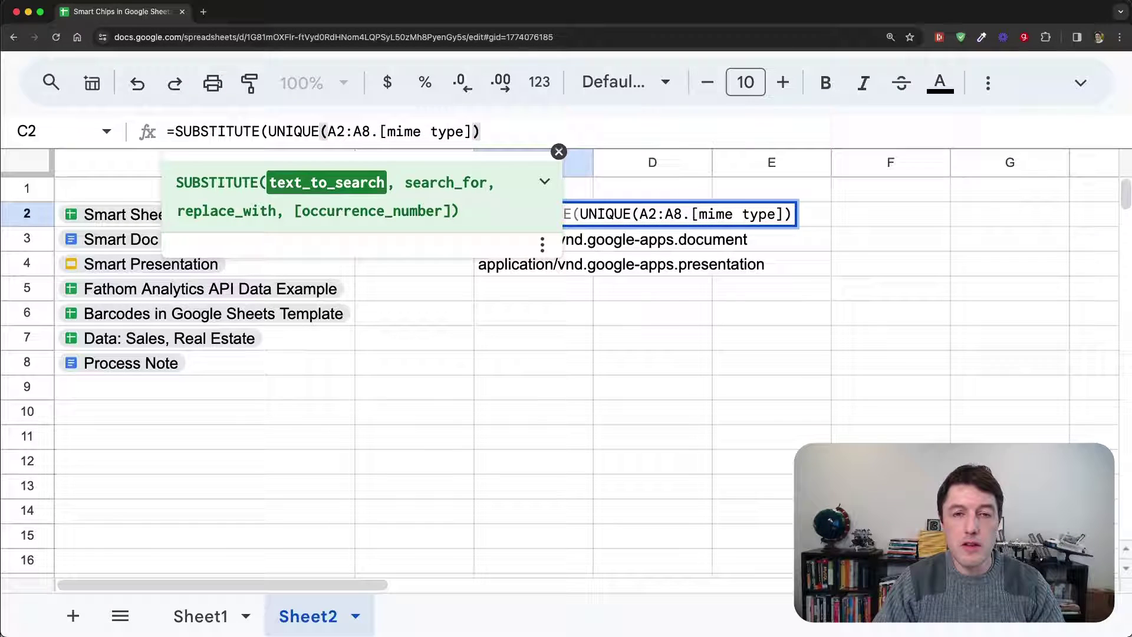
type(",\"application/vnd.google-apps.\"")
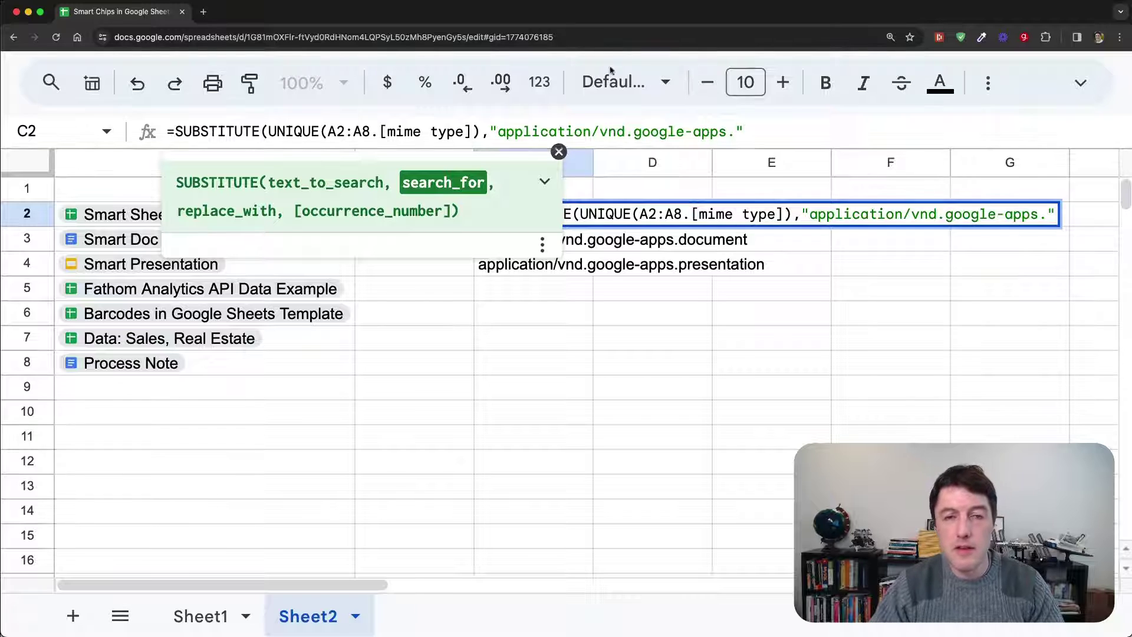
type(",\"\")")
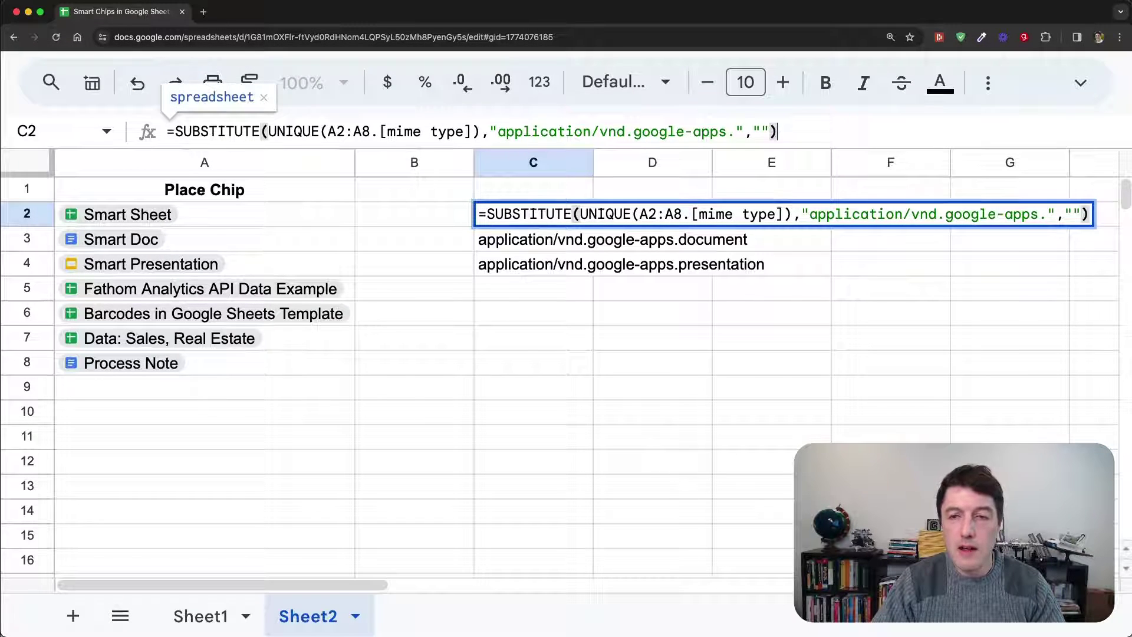
key("super+shift+Return")
key("Return")
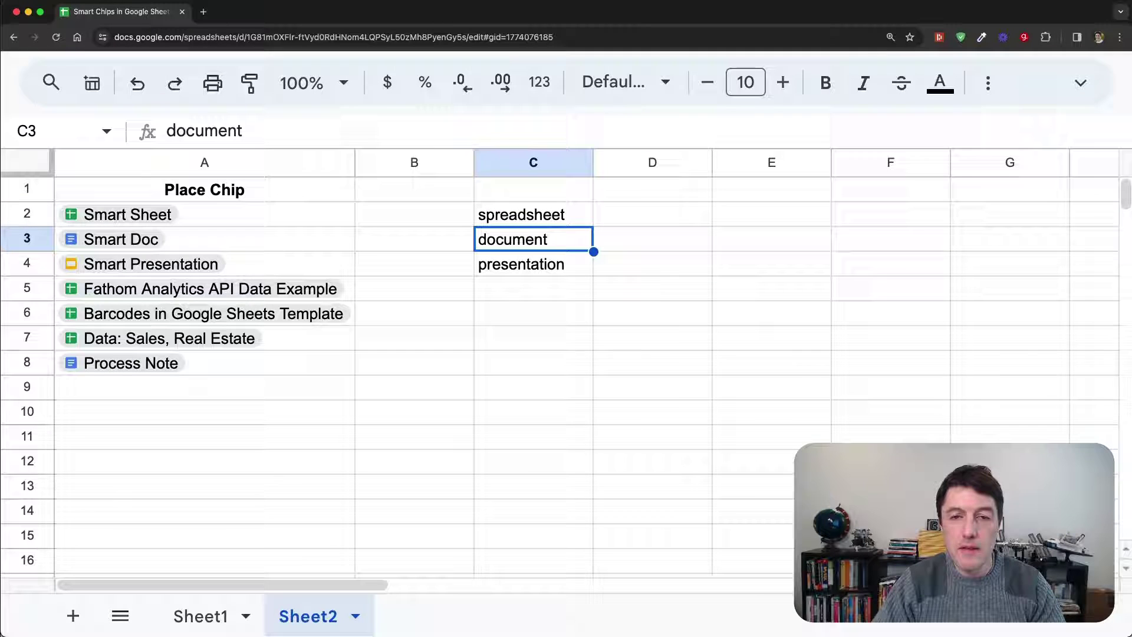
Review the file types in C2:C4 and the formula's A2:A8.[mime type] part without editing.
key("Up")
key("shift+Down")
key("shift+Down")
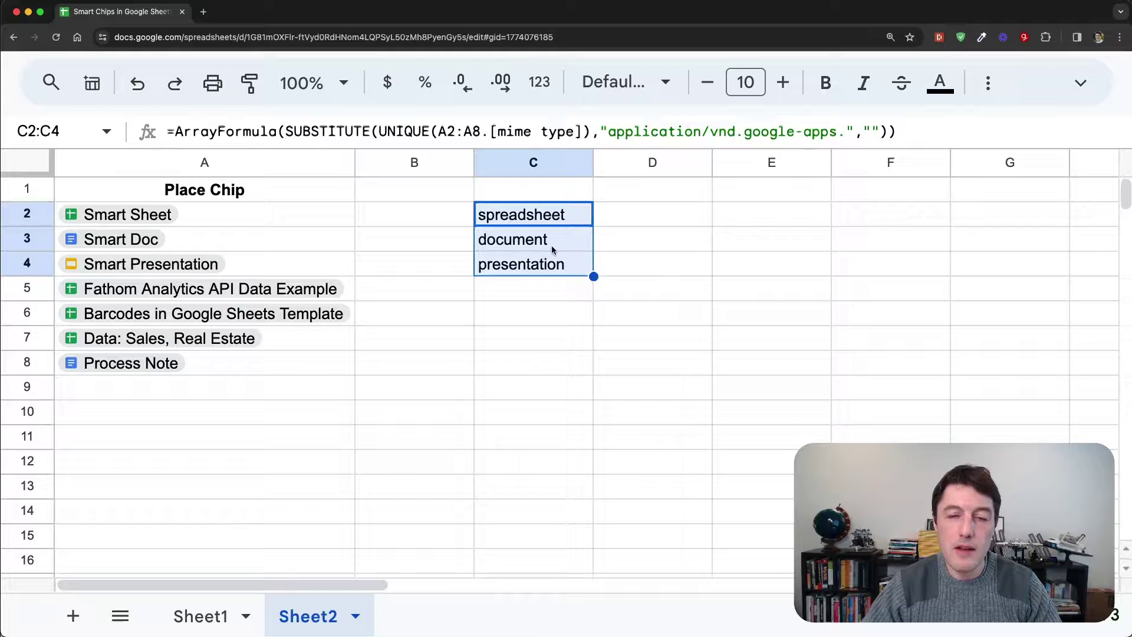
key("Down")
key("Down")
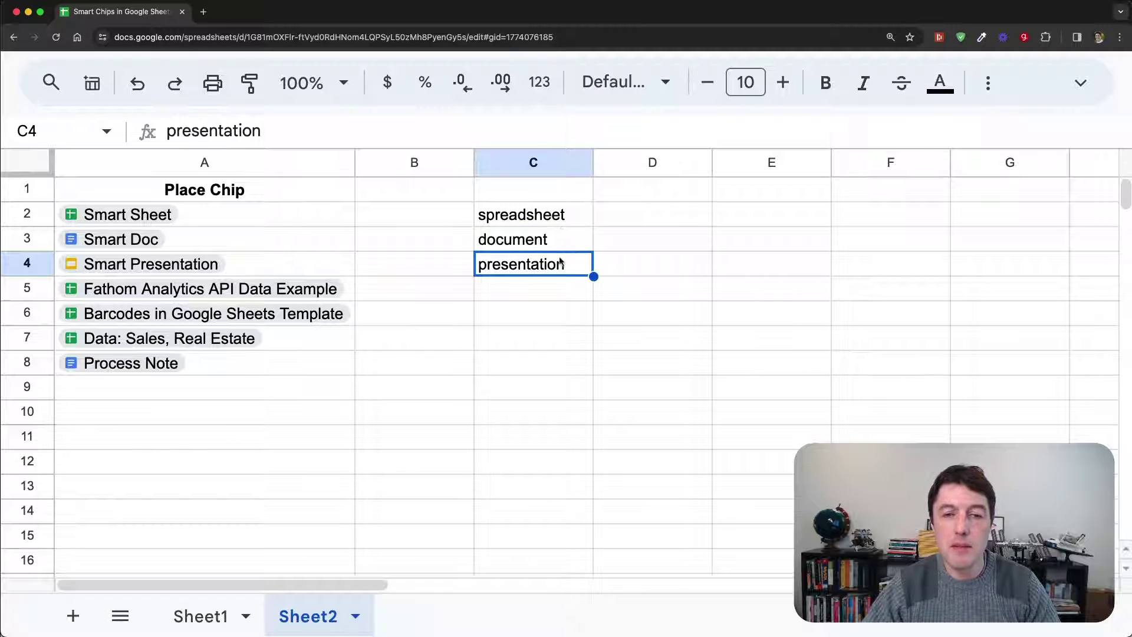
left_click_drag(580, 220, 578, 271)
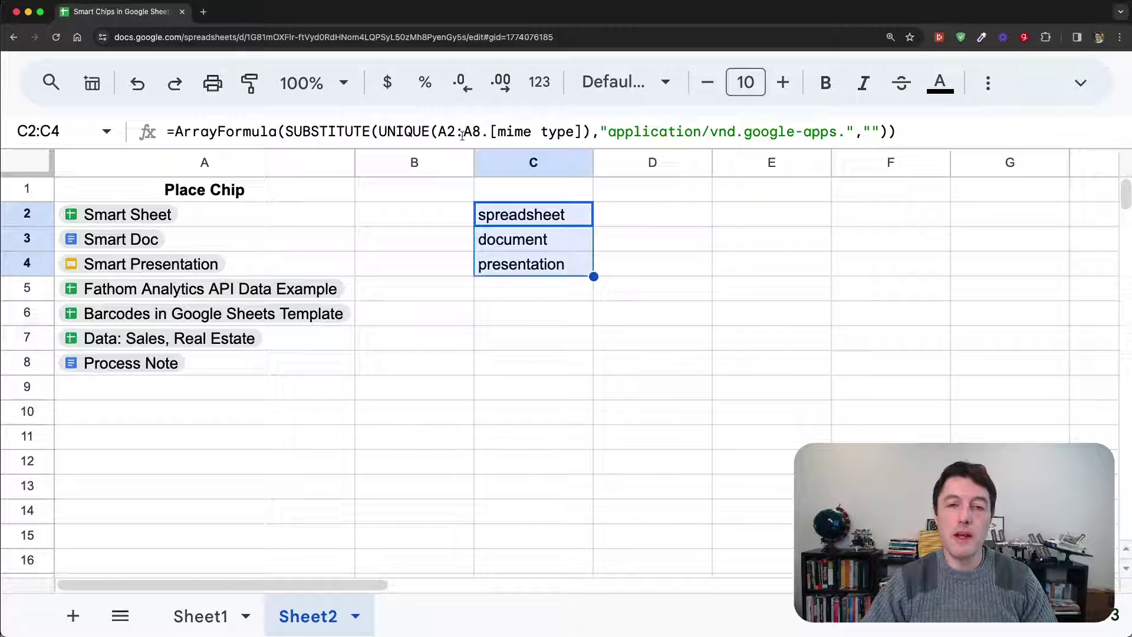
left_click_drag(439, 131, 584, 131)
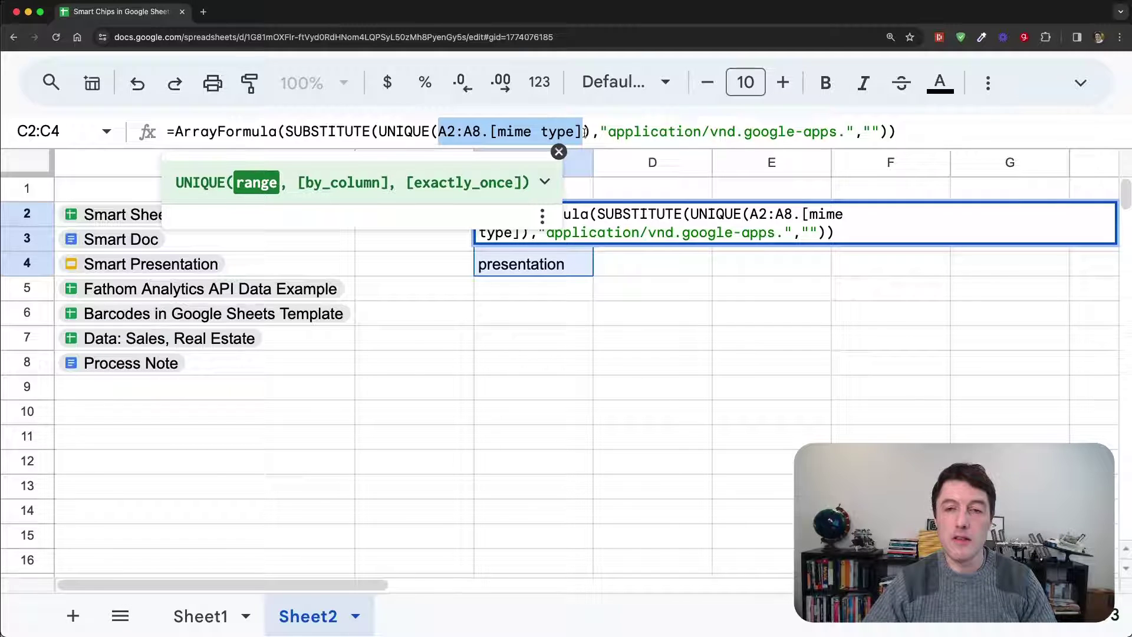
key("Escape")
left_click(771, 214)
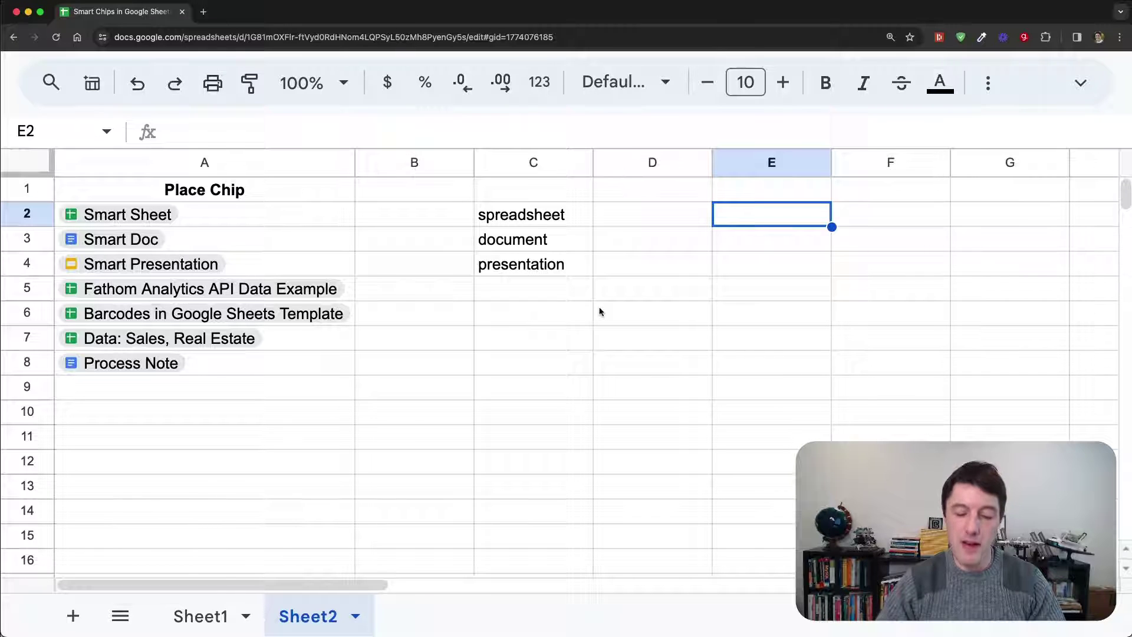
Copy the Smart Sheet chip from A2 into C10 and widen column C.
left_click(328, 223)
key("ctrl+c")
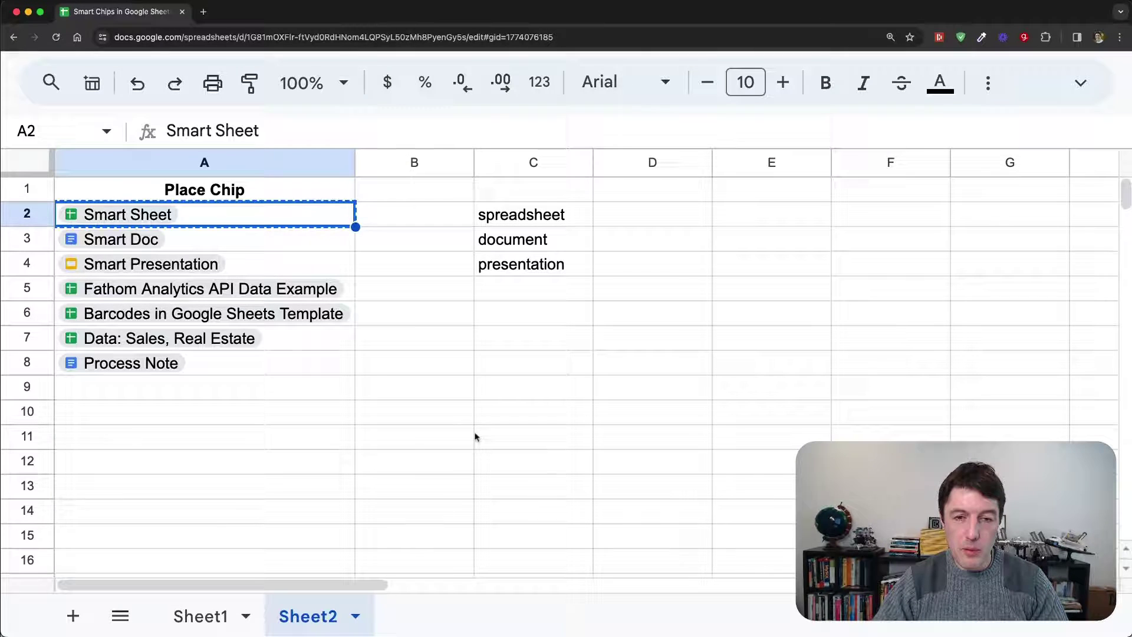
left_click(554, 412)
key("ctrl+v")
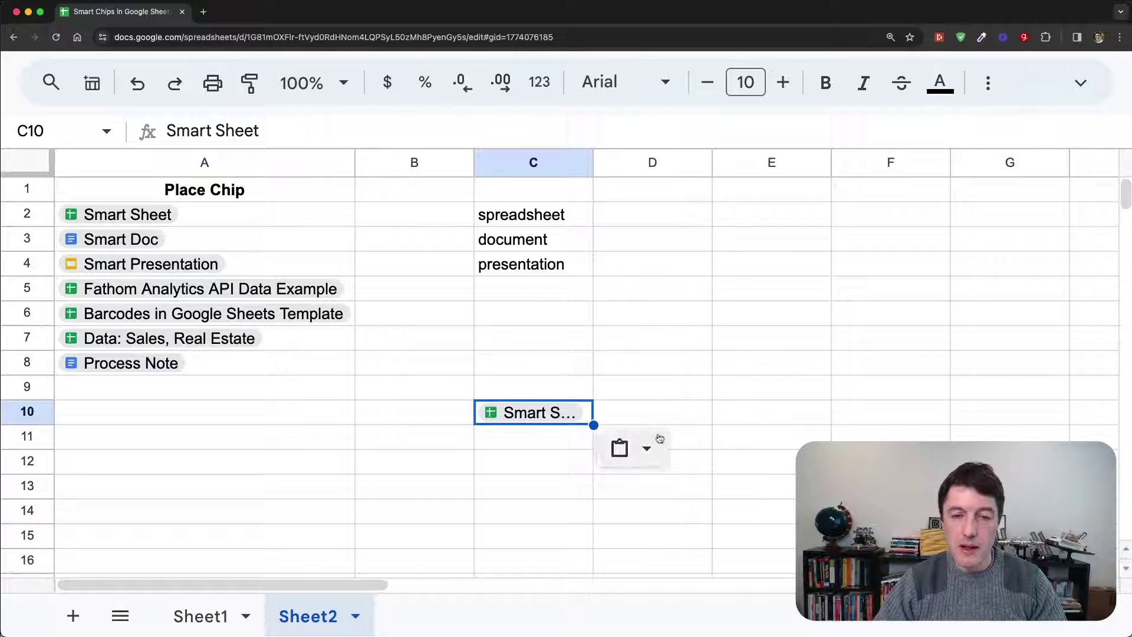
left_click_drag(593, 162, 773, 162)
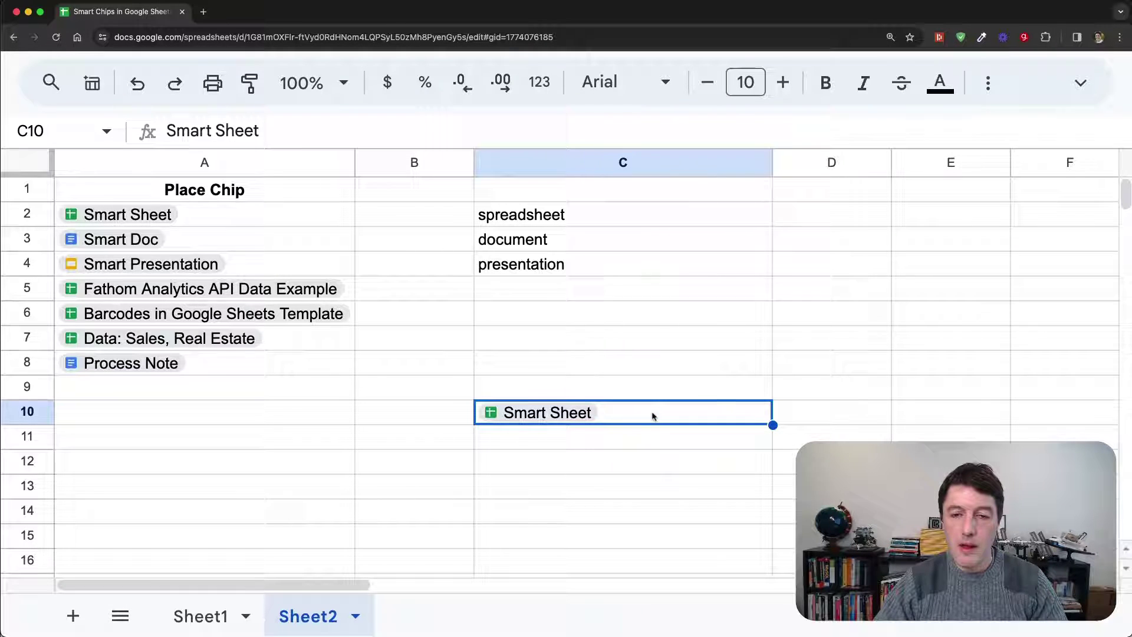
Add the Smart Doc chip to C10 after a comma.
double_click(612, 411)
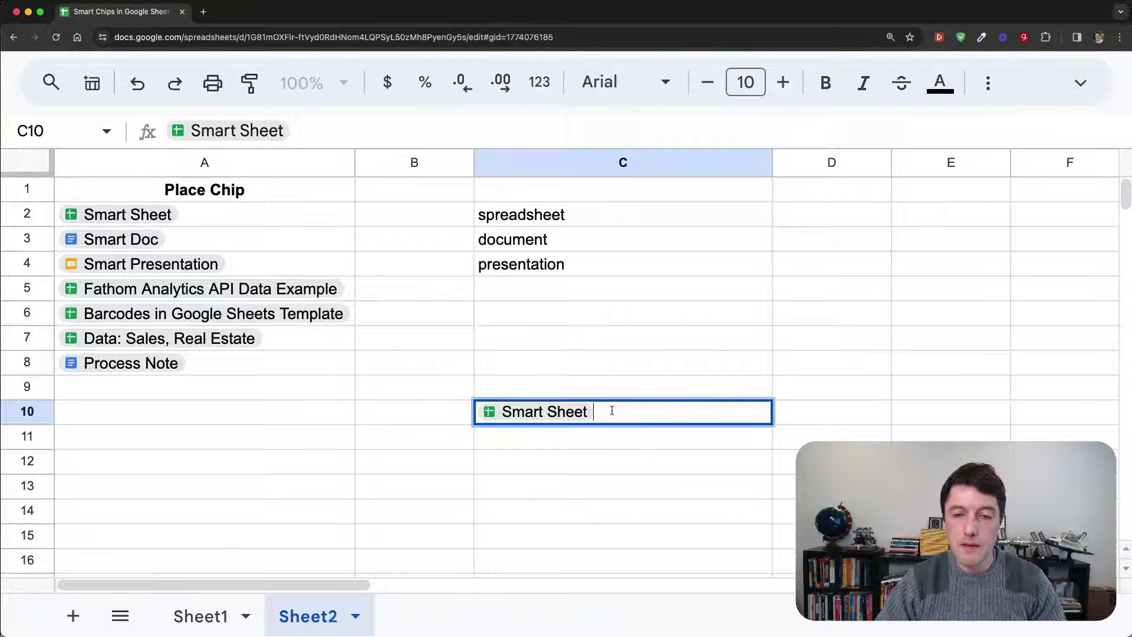
type(",")
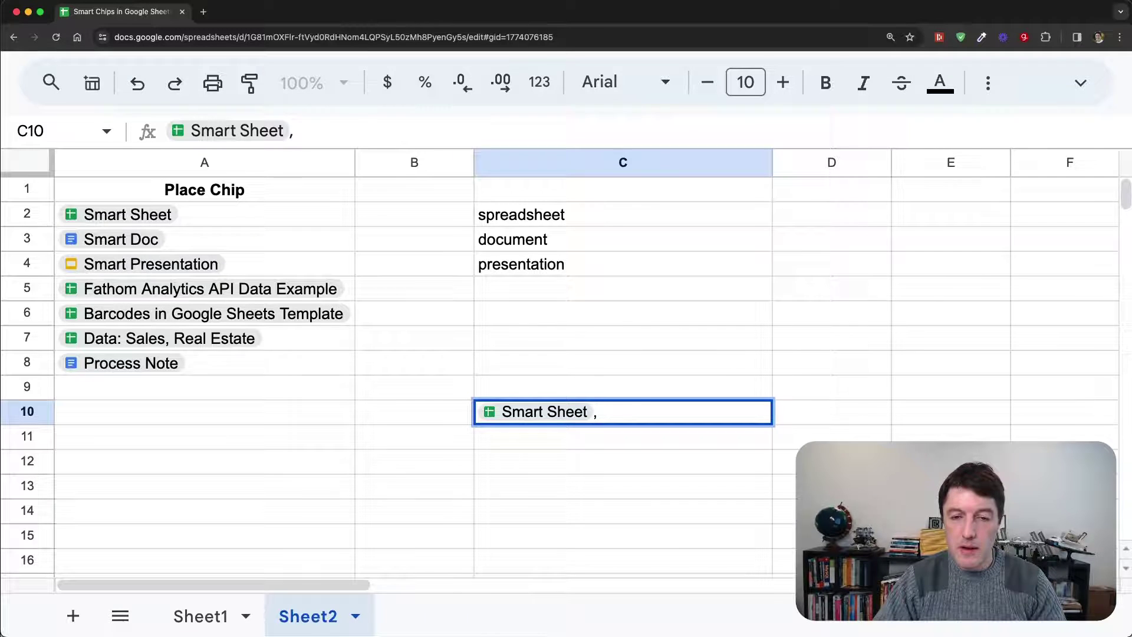
type("@smart")
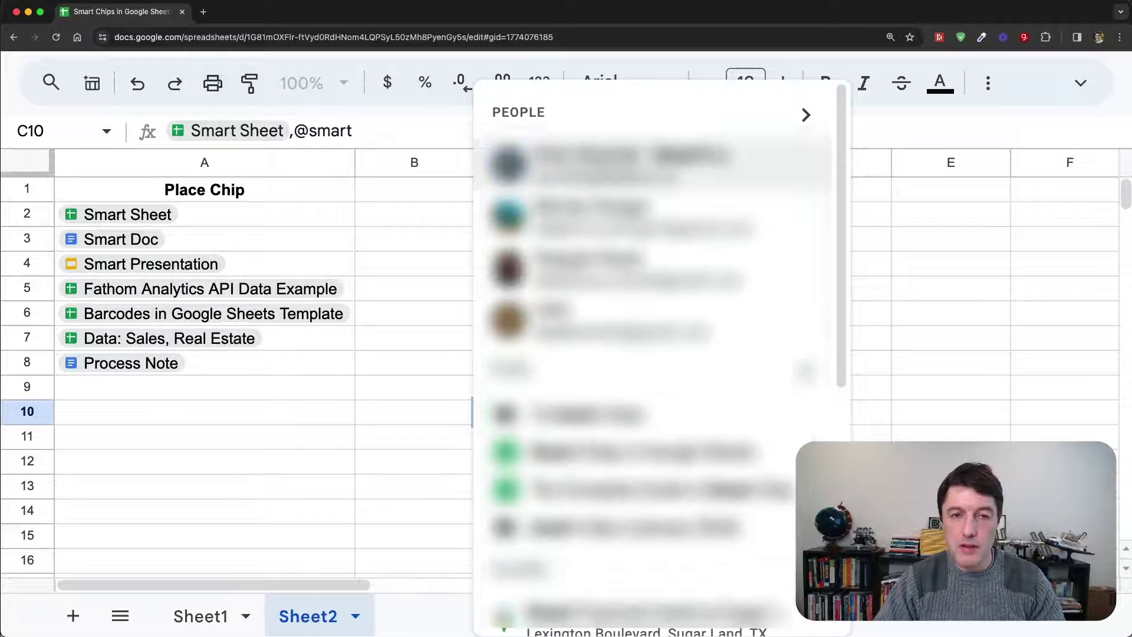
type("do")
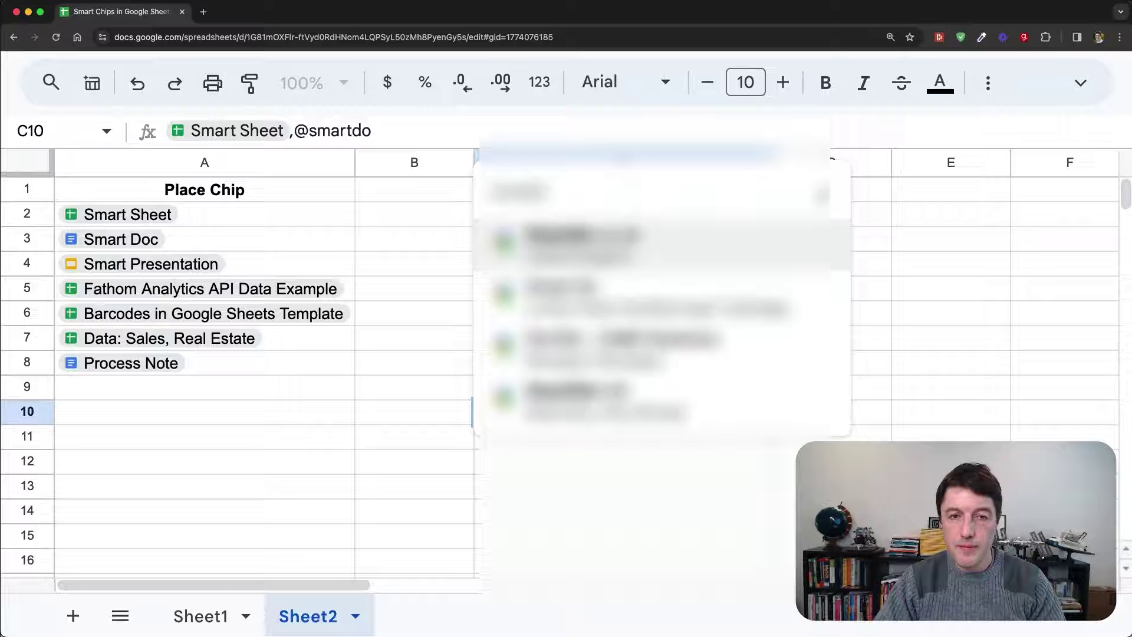
key("BackSpace")
key("BackSpace")
type("doc")
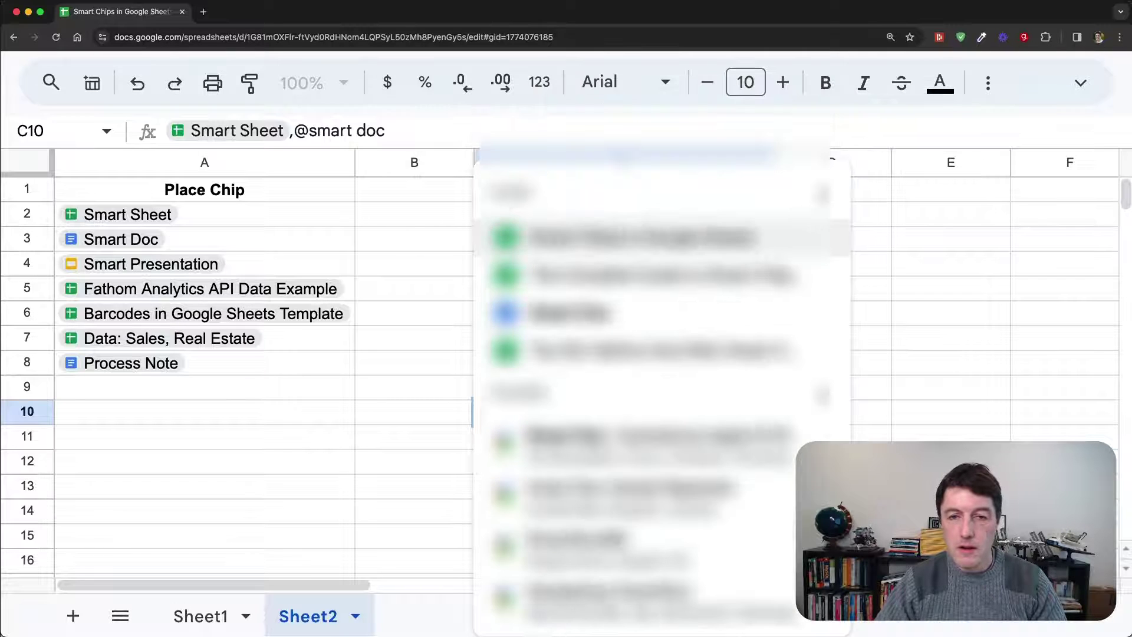
left_click(529, 313)
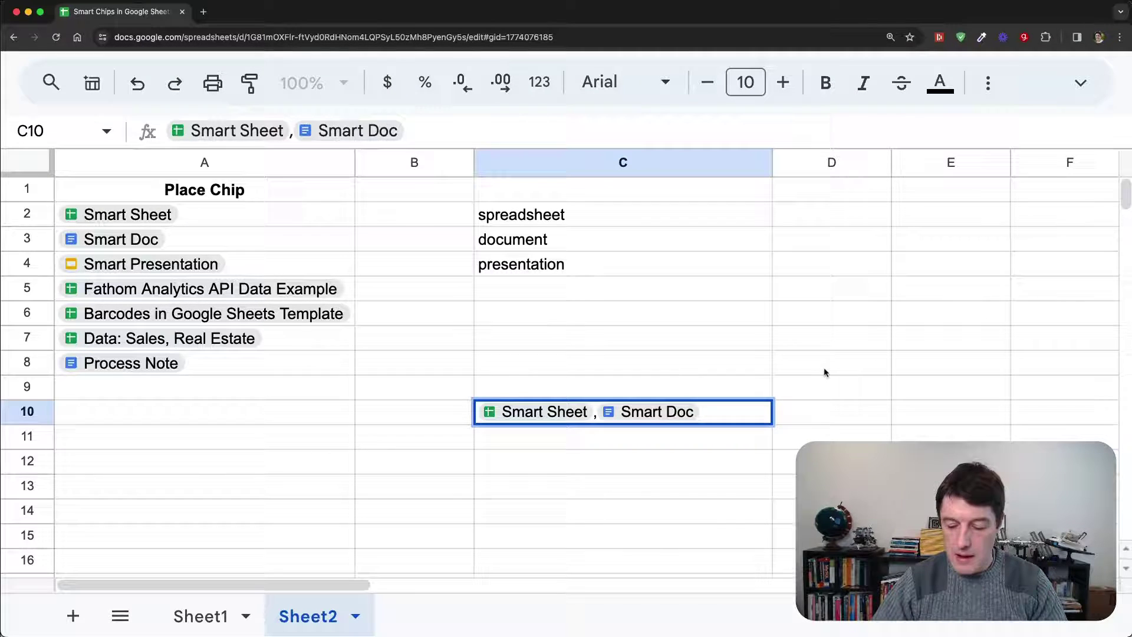
key("Return")
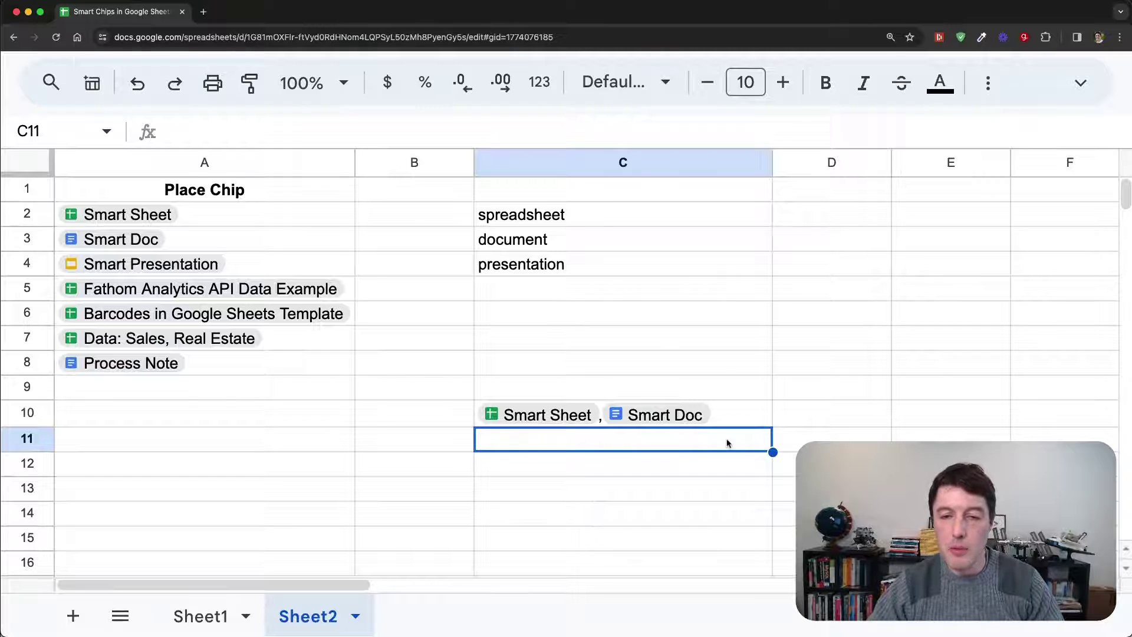
Reselect C10 and scroll down the sheet.
mouse_move(599, 425)
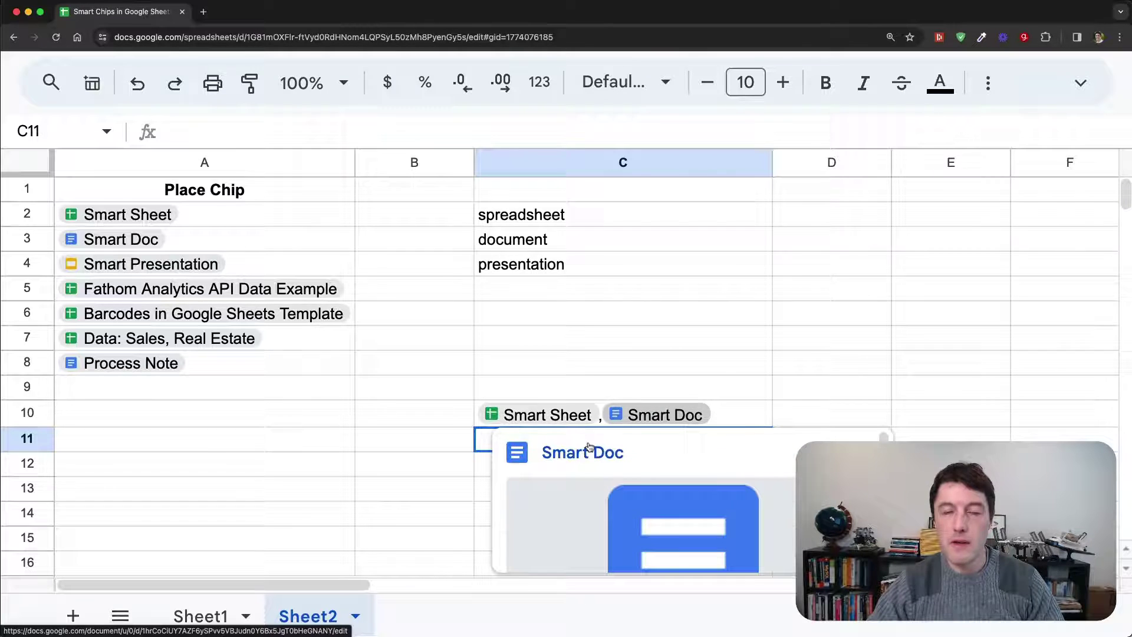
mouse_move(513, 414)
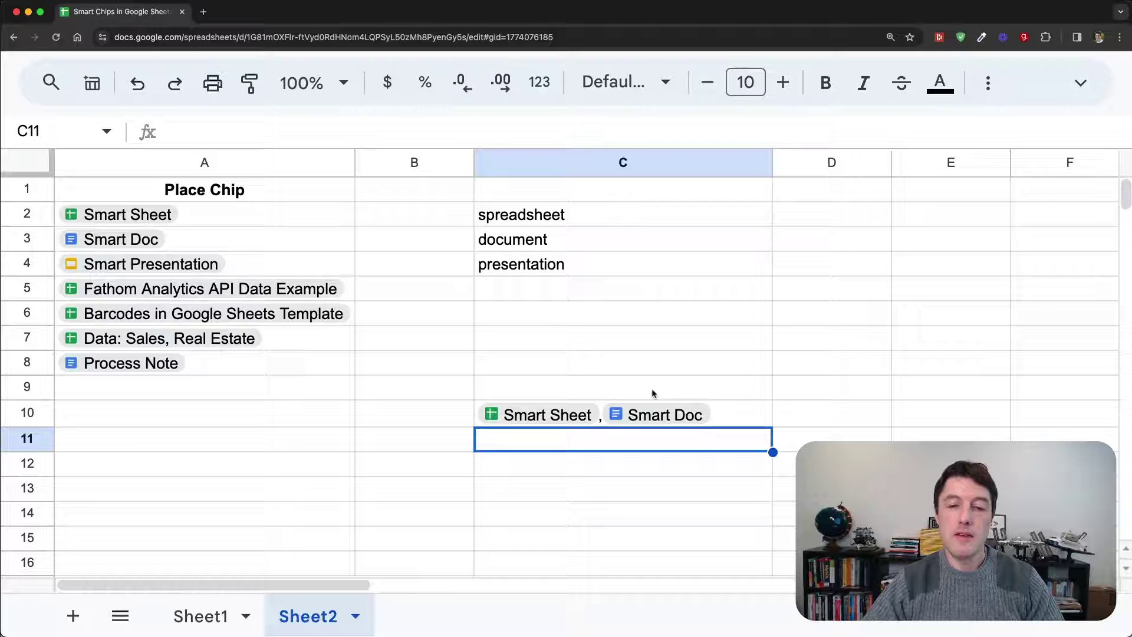
key("Up")
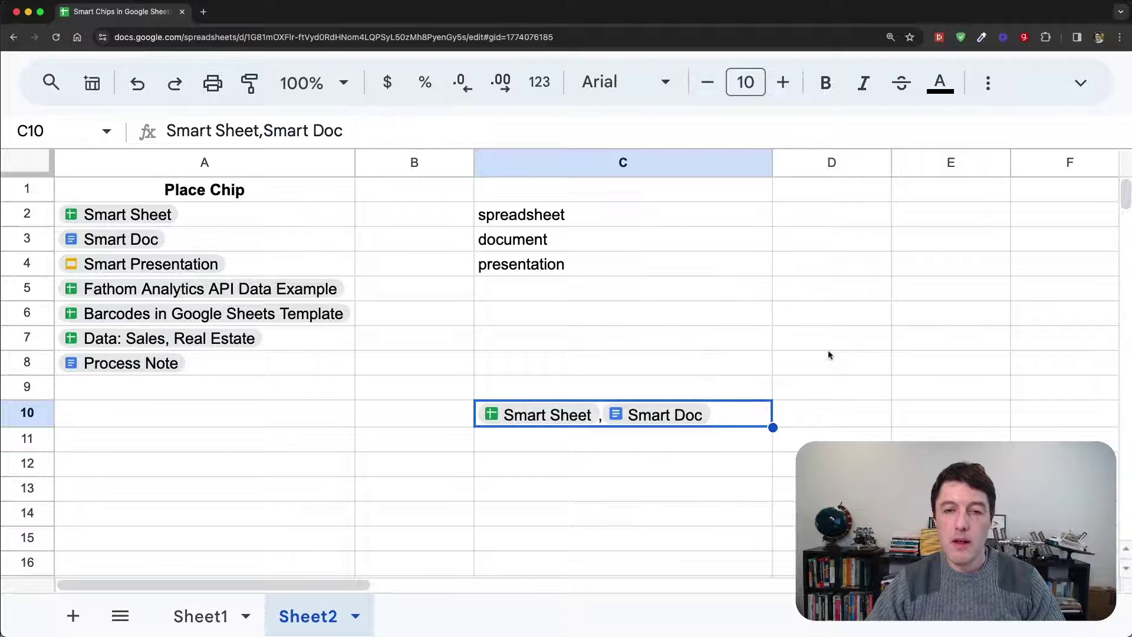
scroll(828, 354, "down", 3)
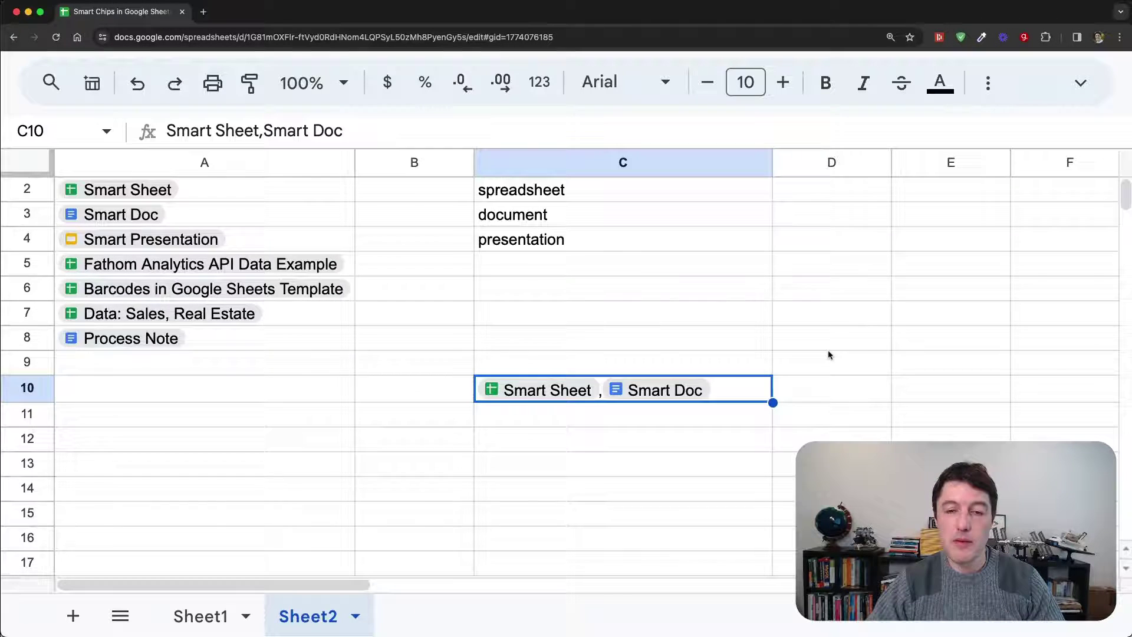
scroll(827, 354, "down", 1)
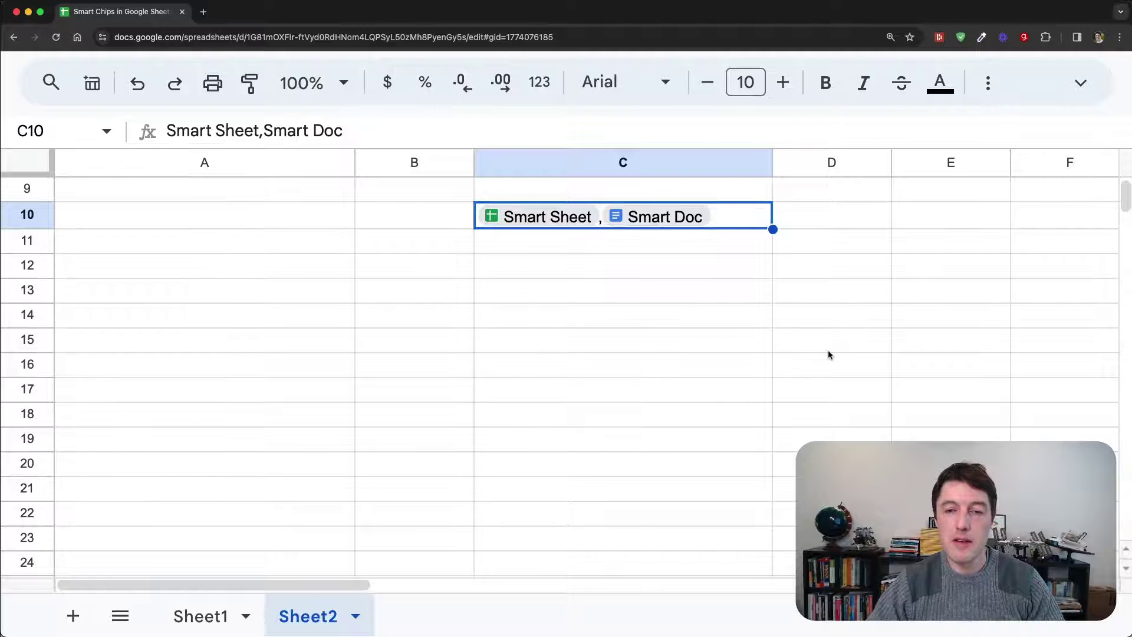
mouse_move(567, 222)
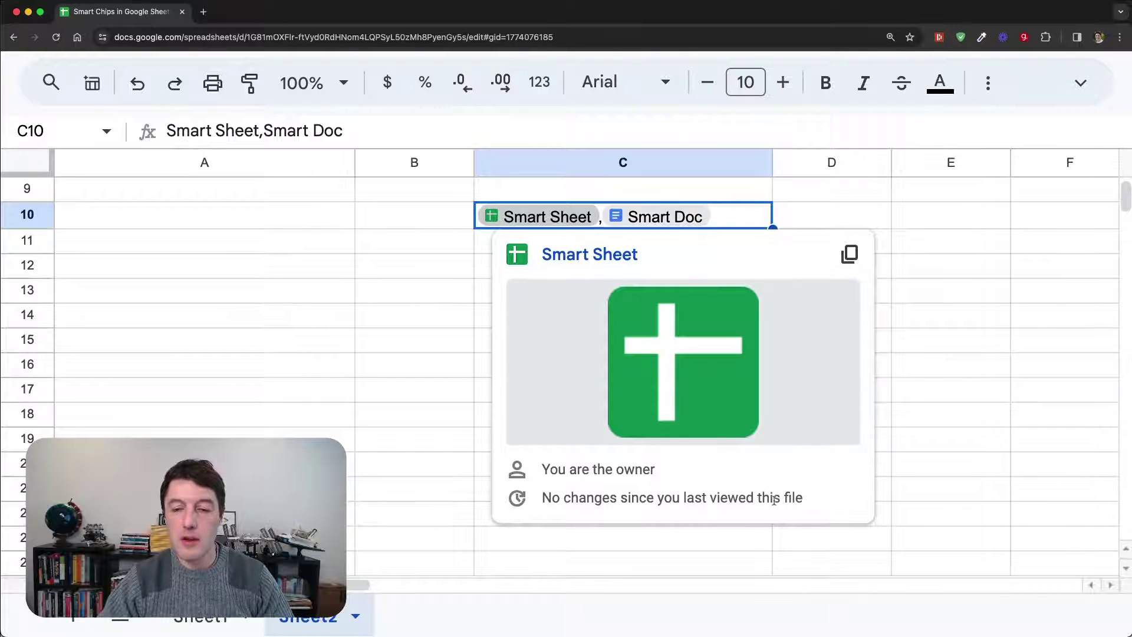
Try =C10.owner in D10, then delete it after it returns #REF!
left_click(822, 221)
type("=")
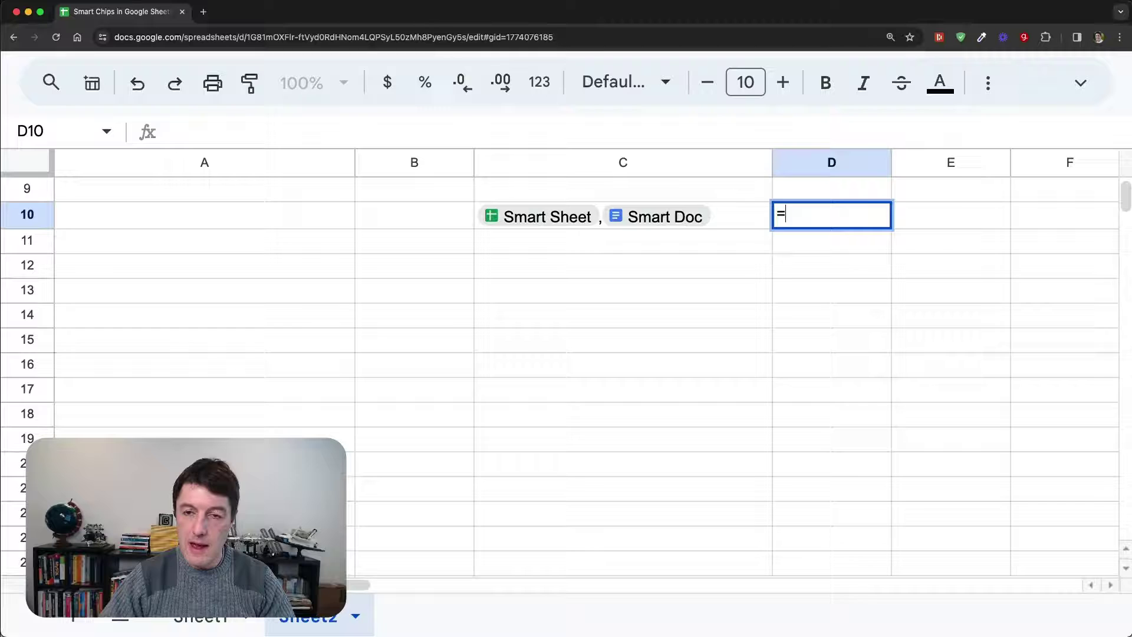
type("C10.ownder")
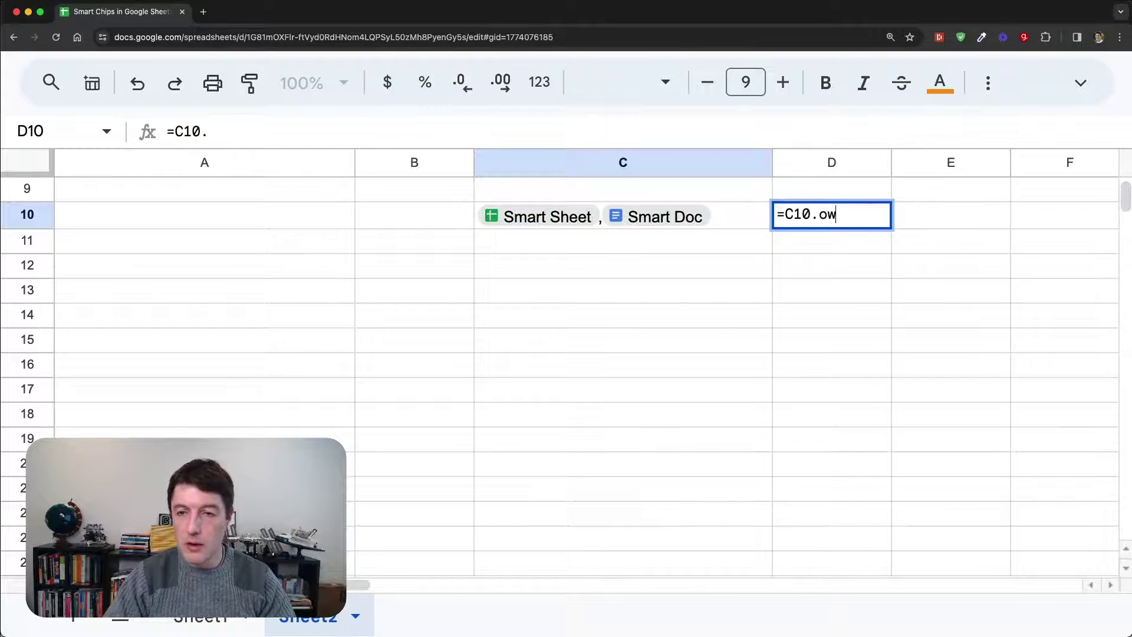
key("BackSpace")
key("BackSpace")
key("BackSpace")
type("er")
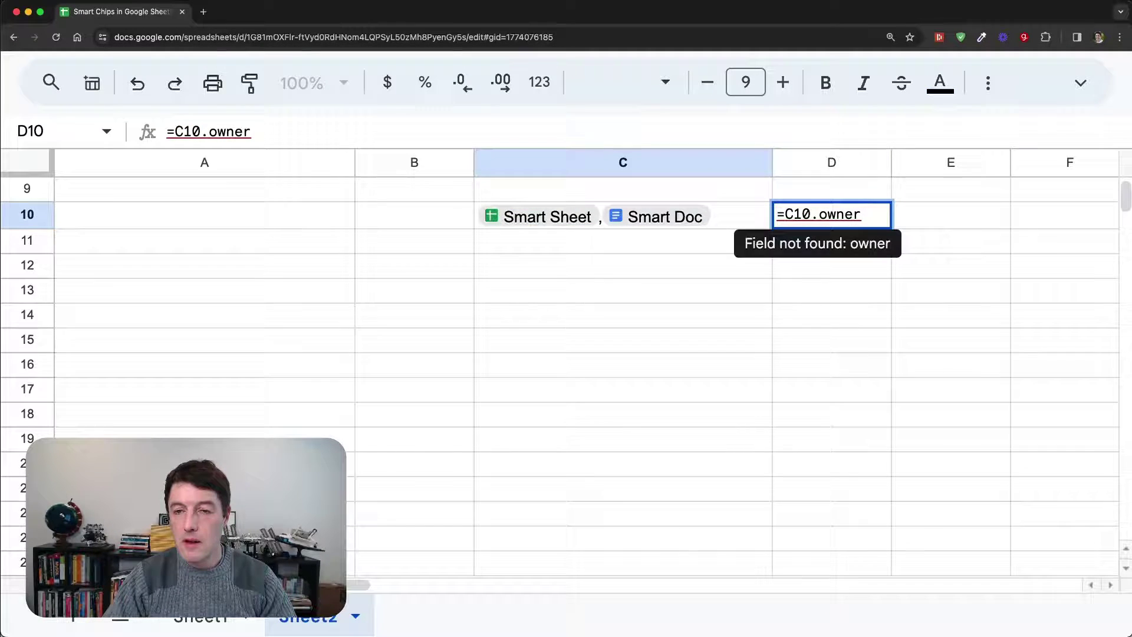
key("Return")
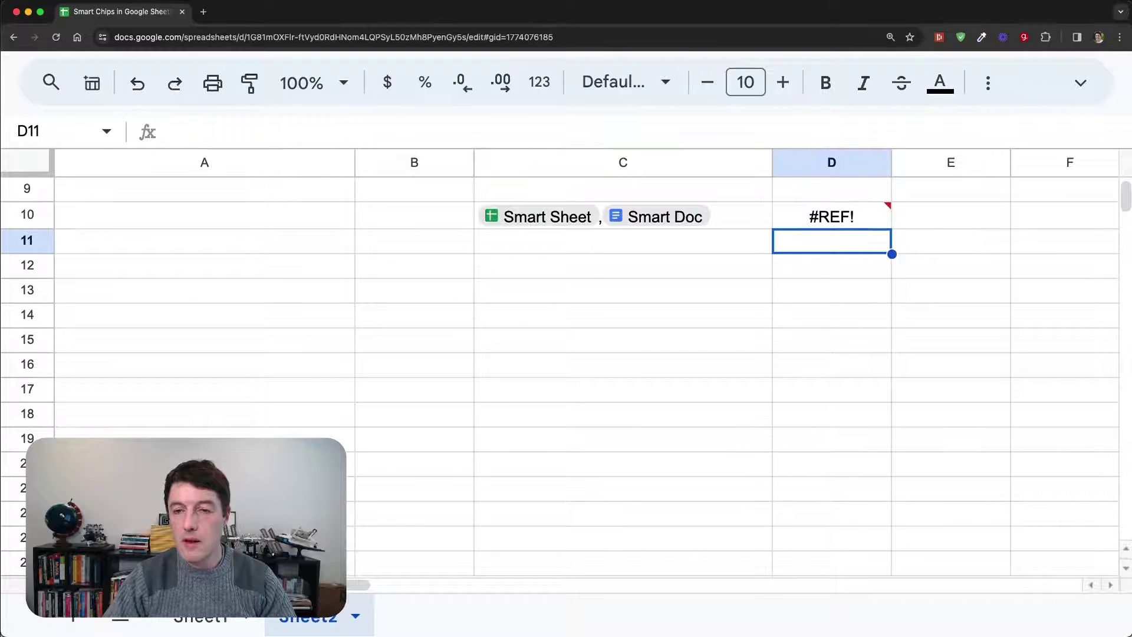
left_click(824, 225)
key("Delete")
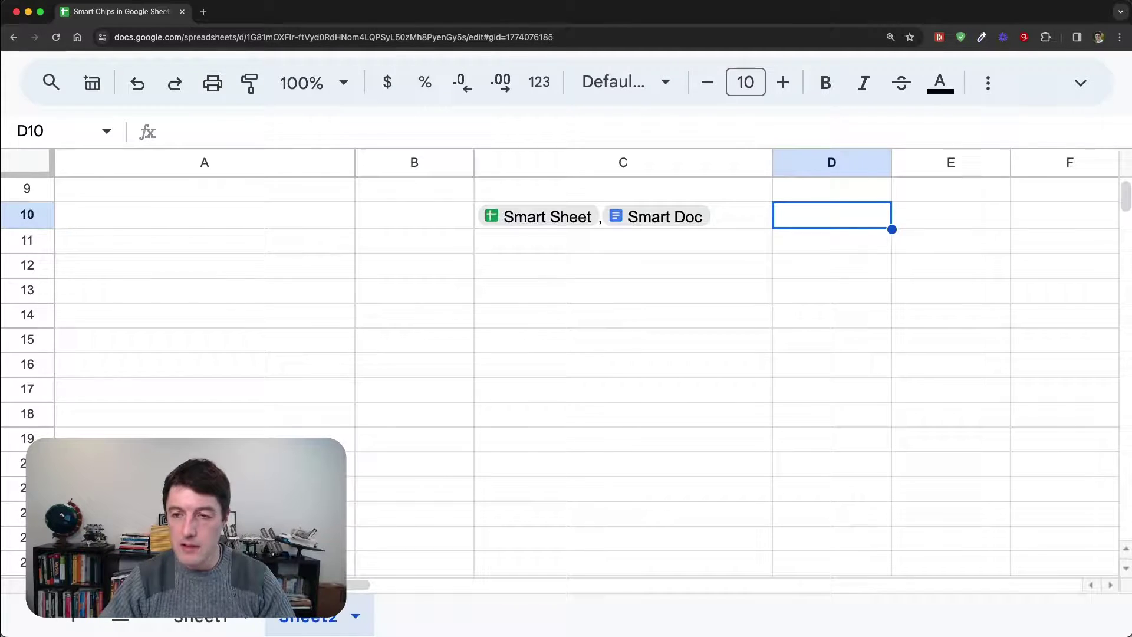
On Sheet1, select the Smart Sheet, Smart Doc and Smart Presentation chips, opening the last's preview.
scroll(652, 236, "up", 3)
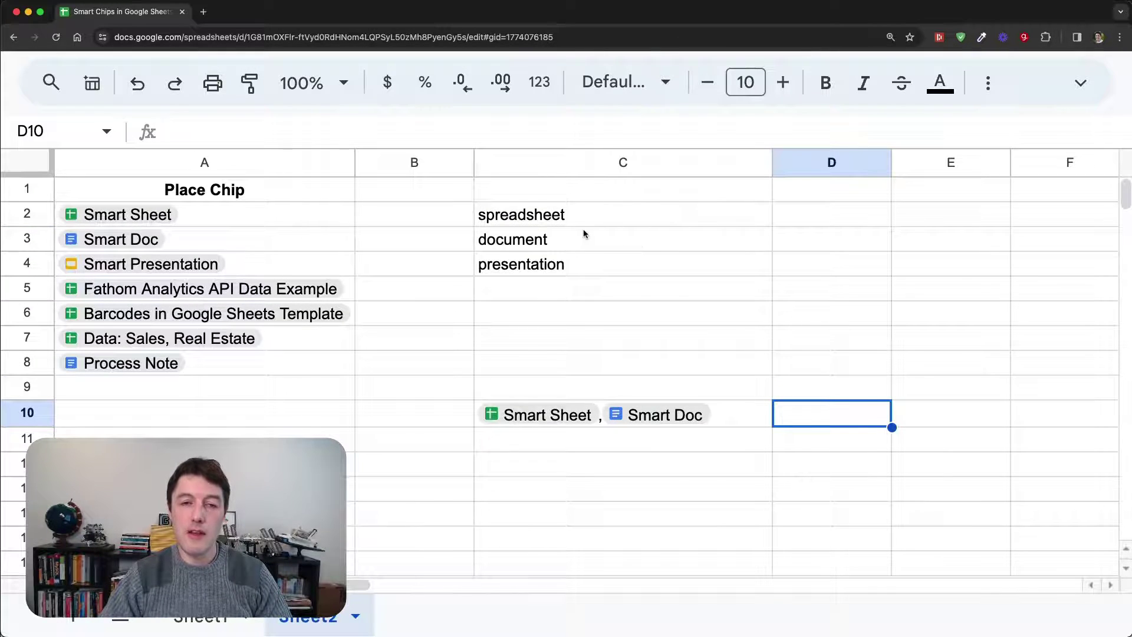
left_click(203, 624)
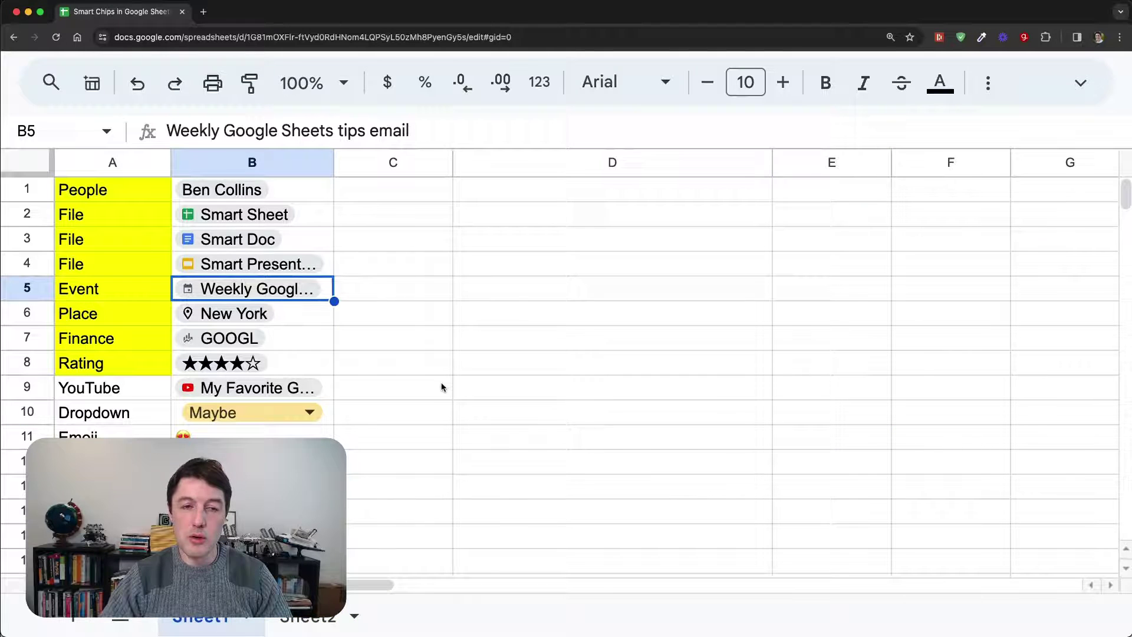
left_click(315, 206)
left_click(311, 242)
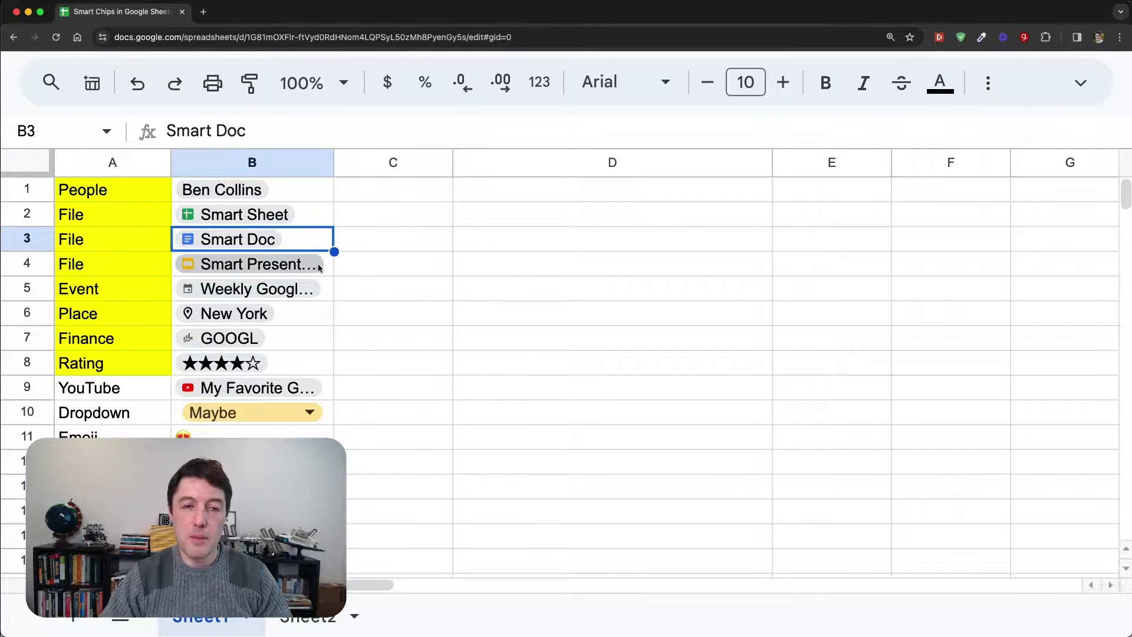
left_click(311, 265)
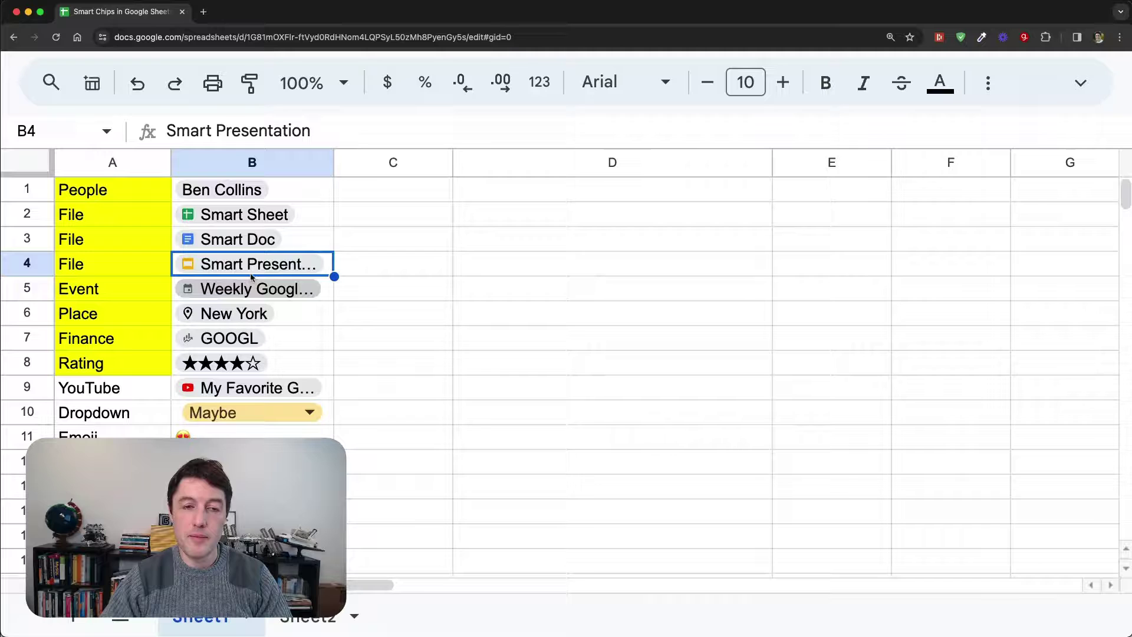
scroll(400, 386, "down", 1)
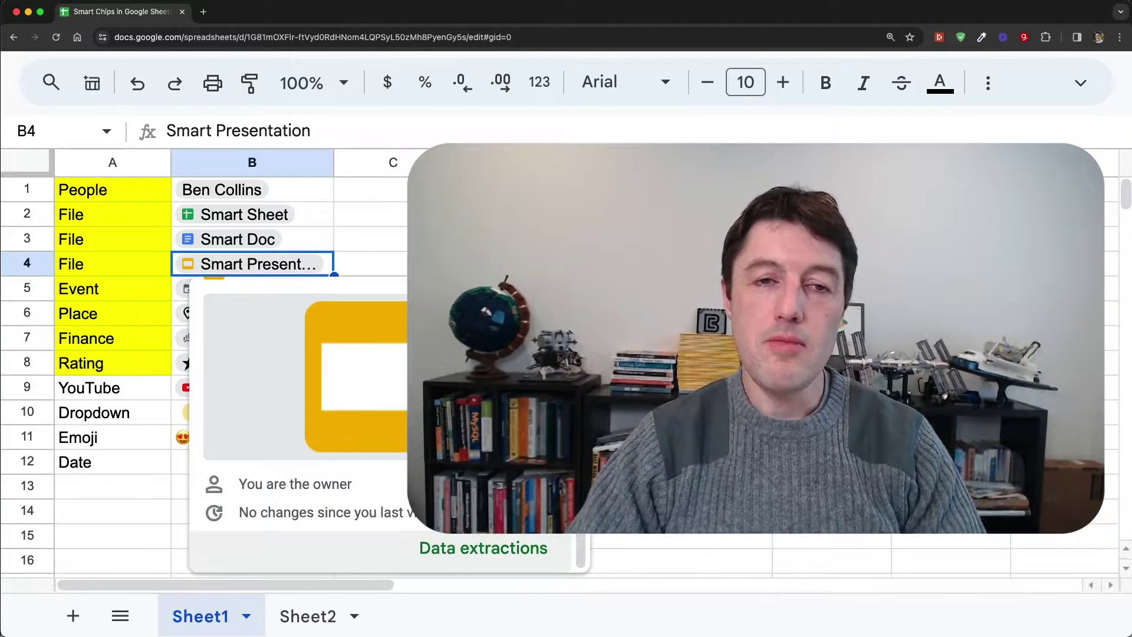
left_click(370, 189)
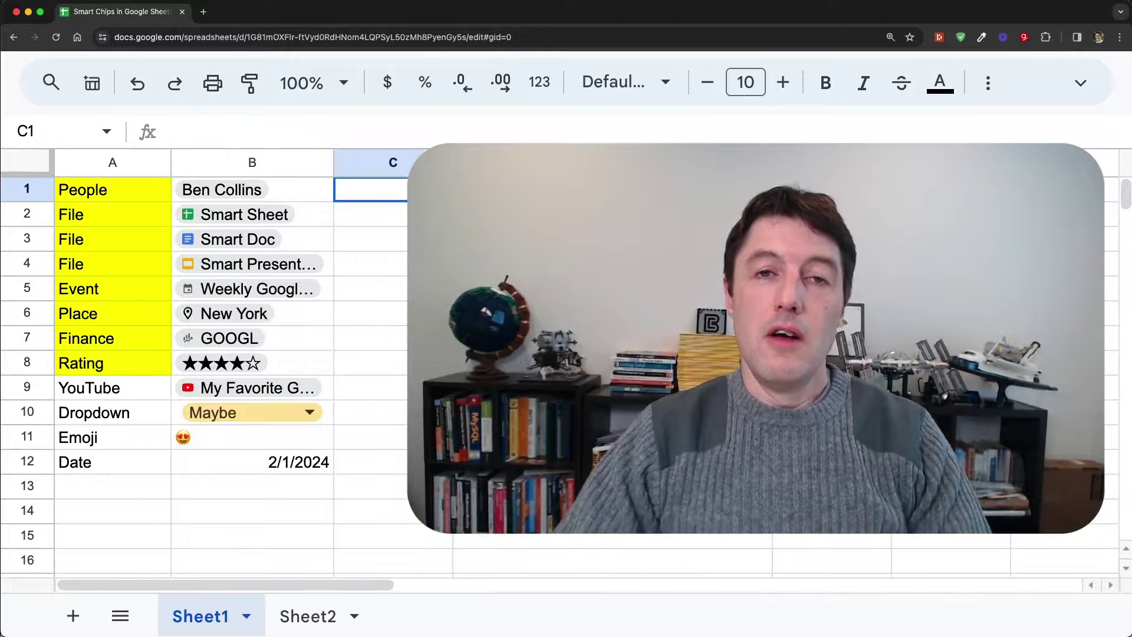